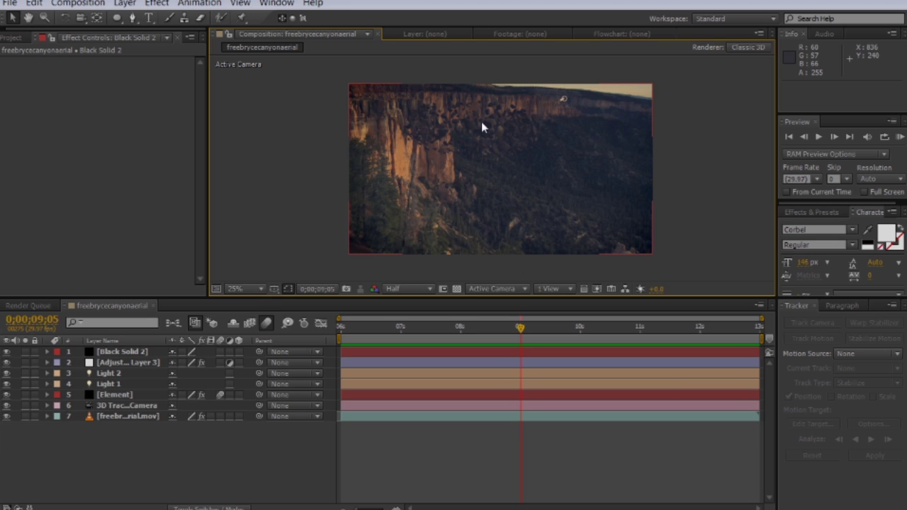
- Scrub through the finished canyon composite to about 0;00;12;28, examine the shot, and return to its start at 0;00;06;05
{"action": "left_click_drag", "start_coordinate": [372, 324], "coordinate": [707, 346]}
{"action": "scroll", "coordinate": [623, 215], "scroll_direction": "up", "scroll_amount": 2}
{"action": "left_click_drag", "start_coordinate": [606, 209], "coordinate": [450, 196]}
{"action": "scroll", "coordinate": [569, 206], "scroll_direction": "up", "scroll_amount": 1}
{"action": "scroll", "coordinate": [579, 206], "scroll_direction": "down", "scroll_amount": 1}
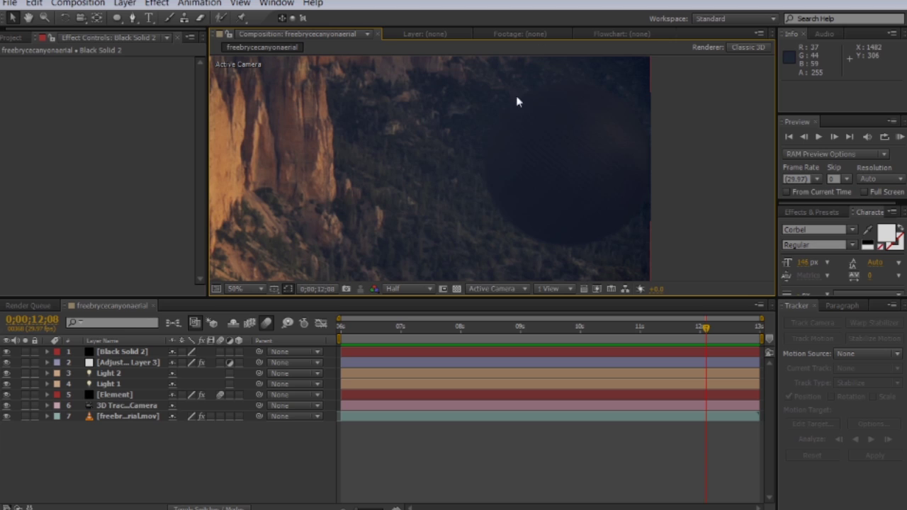
{"action": "left_click_drag", "start_coordinate": [708, 328], "coordinate": [744, 328]}
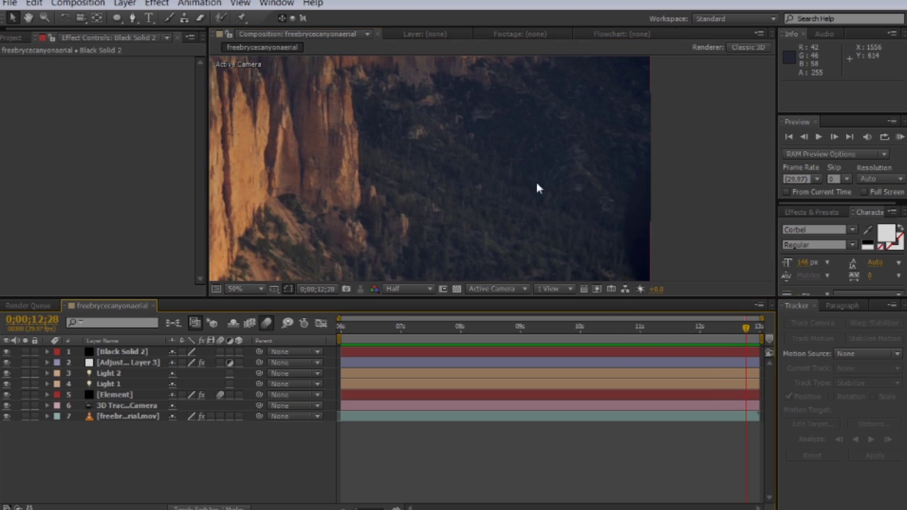
{"action": "scroll", "coordinate": [537, 186], "scroll_direction": "down", "scroll_amount": 1}
{"action": "left_click_drag", "start_coordinate": [513, 180], "coordinate": [555, 176]}
{"action": "left_click_drag", "start_coordinate": [597, 329], "coordinate": [340, 328]}
{"action": "left_click", "coordinate": [637, 130]}
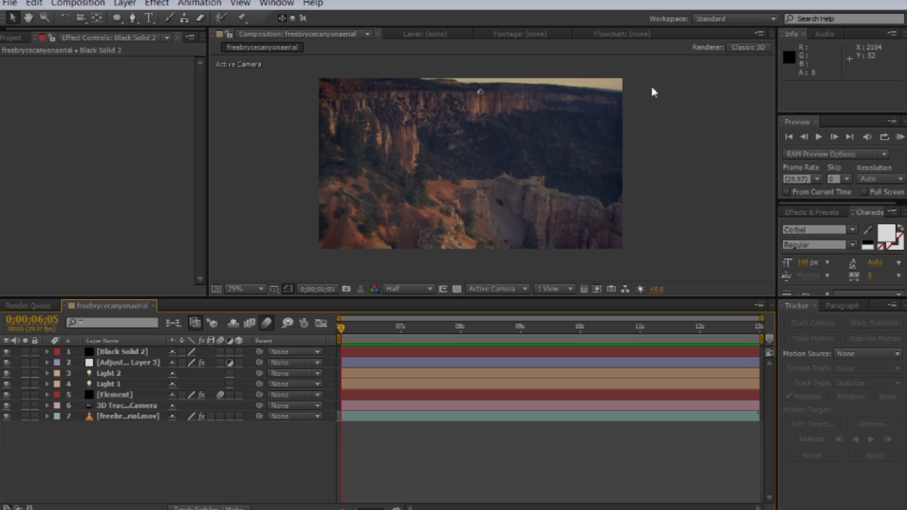
- Examine the cliffs, forest and foreground ridge in the composite's first frame at different magnifications
{"action": "left_click", "coordinate": [412, 122]}
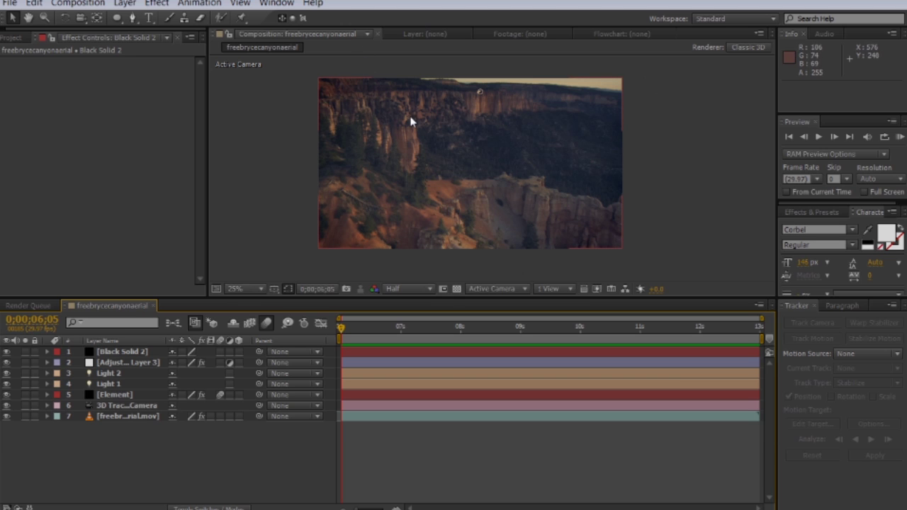
{"action": "scroll", "coordinate": [359, 154], "scroll_direction": "up", "scroll_amount": 2}
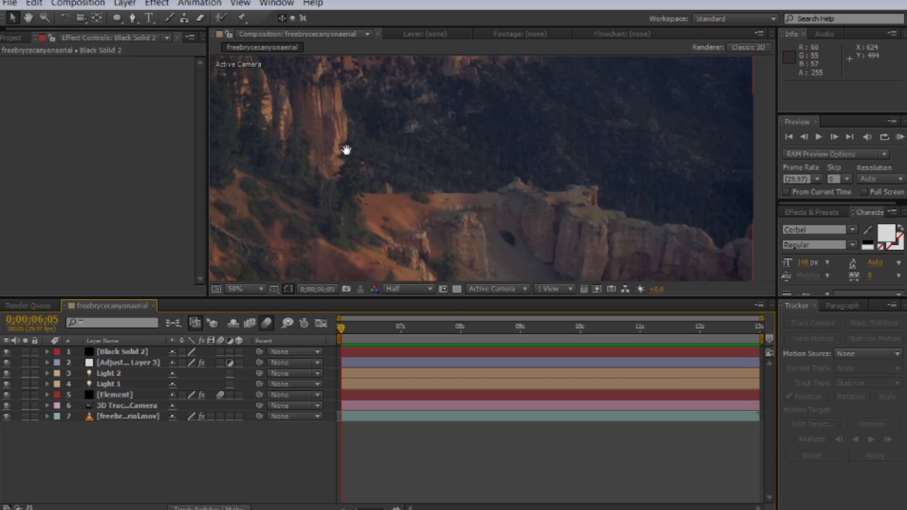
{"action": "scroll", "coordinate": [397, 212], "scroll_direction": "down", "scroll_amount": 2}
{"action": "scroll", "coordinate": [404, 215], "scroll_direction": "left", "scroll_amount": 2}
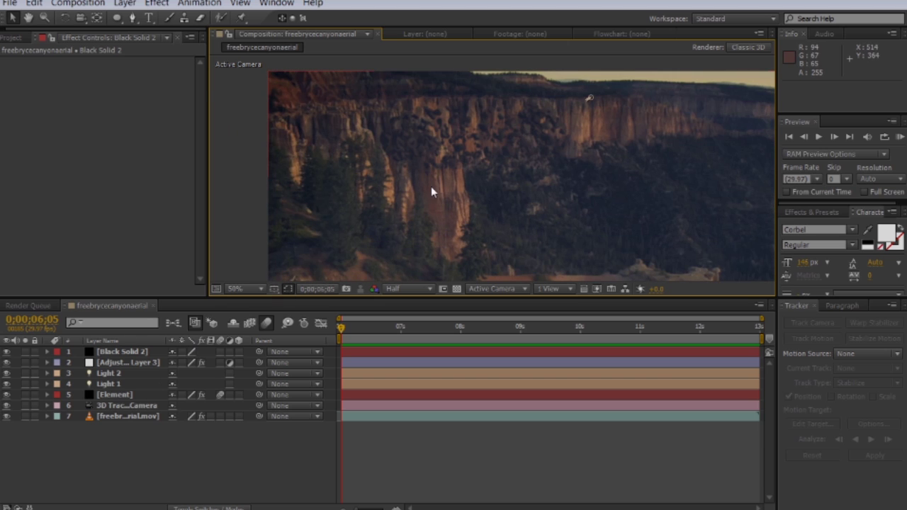
{"action": "scroll", "coordinate": [431, 187], "scroll_direction": "up", "scroll_amount": 2}
{"action": "scroll", "coordinate": [501, 181], "scroll_direction": "down", "scroll_amount": 2}
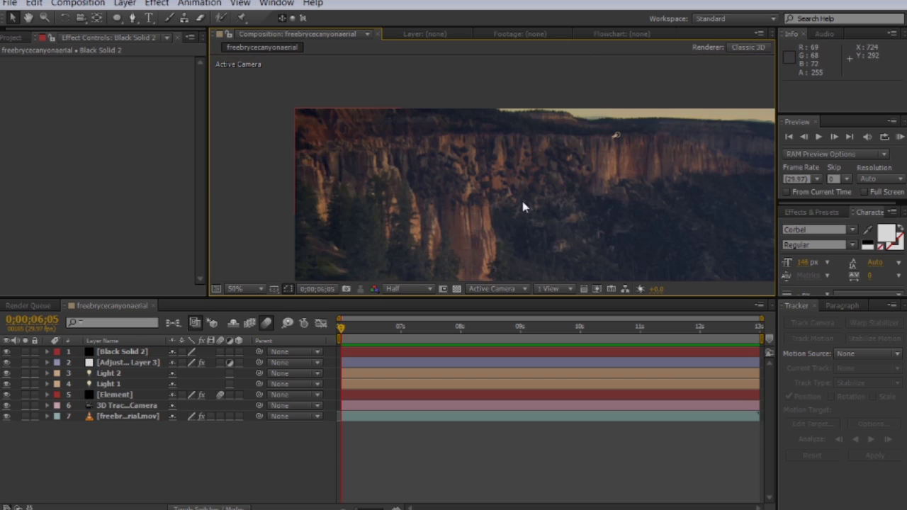
{"action": "scroll", "coordinate": [563, 186], "scroll_direction": "down", "scroll_amount": 2}
{"action": "scroll", "coordinate": [539, 163], "scroll_direction": "right", "scroll_amount": 2}
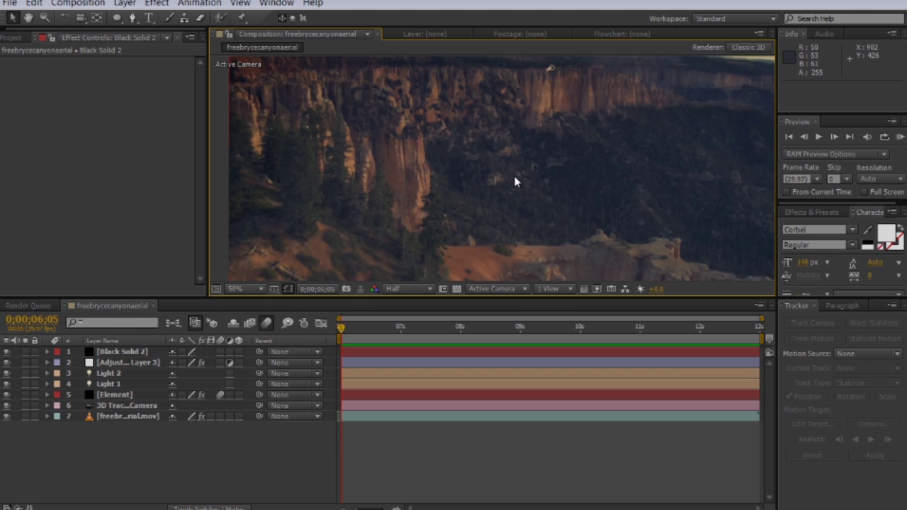
{"action": "scroll", "coordinate": [527, 178], "scroll_direction": "down", "scroll_amount": 1}
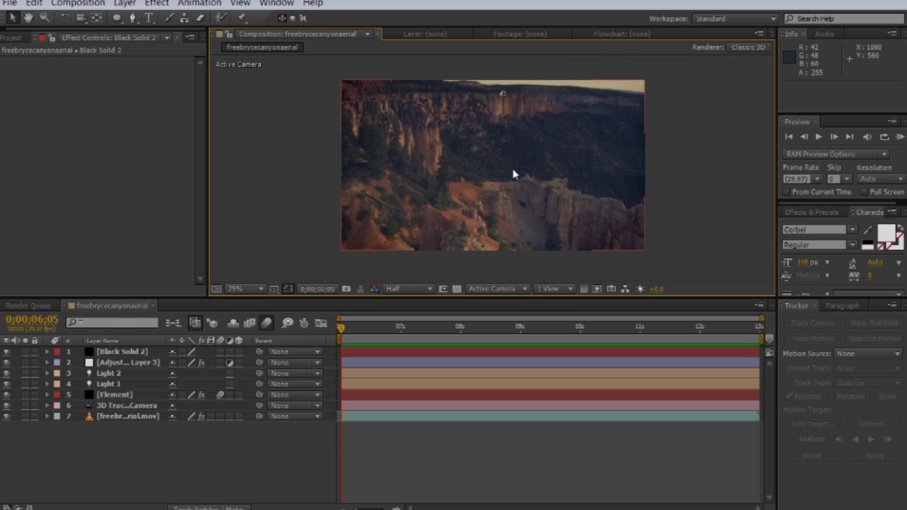
{"action": "scroll", "coordinate": [454, 188], "scroll_direction": "up", "scroll_amount": 1}
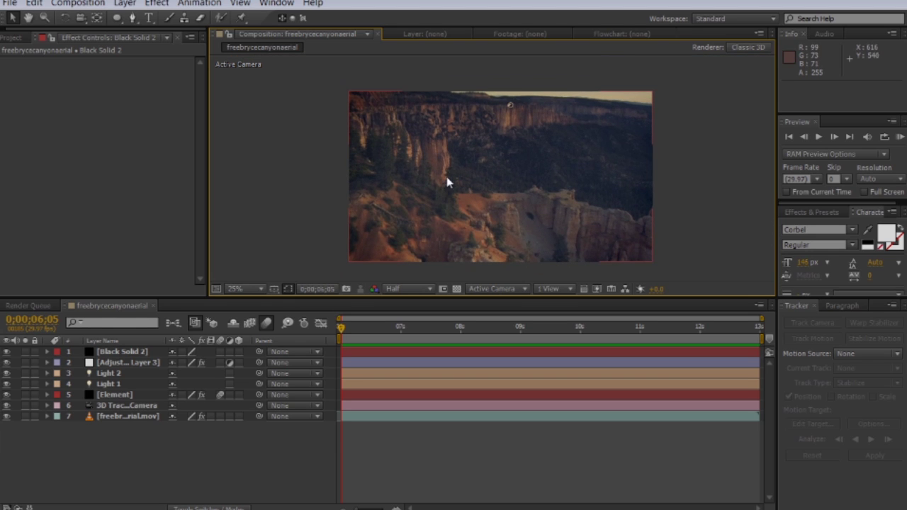
- Select the Element layer and examine its rocks against the cliff face at 100% magnification
{"action": "left_click", "coordinate": [114, 395]}
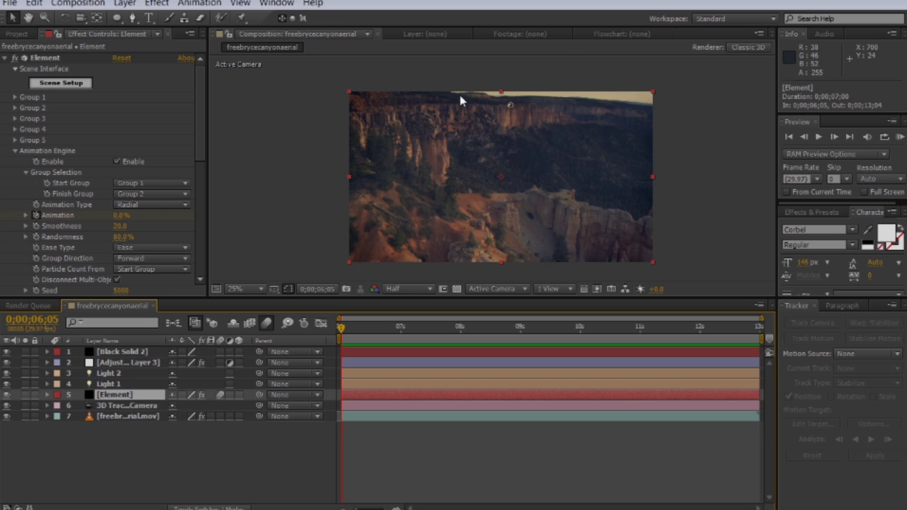
{"action": "scroll", "coordinate": [435, 165], "scroll_direction": "up", "scroll_amount": 4}
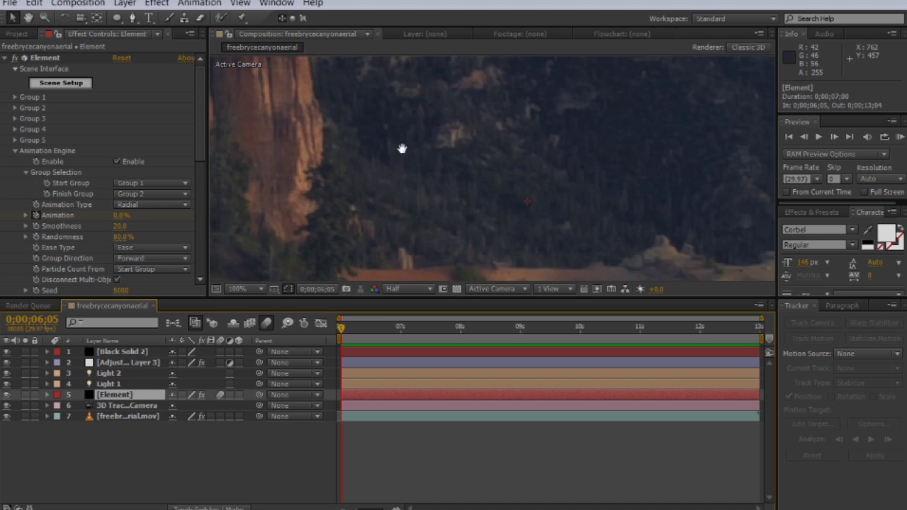
{"action": "scroll", "coordinate": [467, 166], "scroll_direction": "down", "scroll_amount": 2}
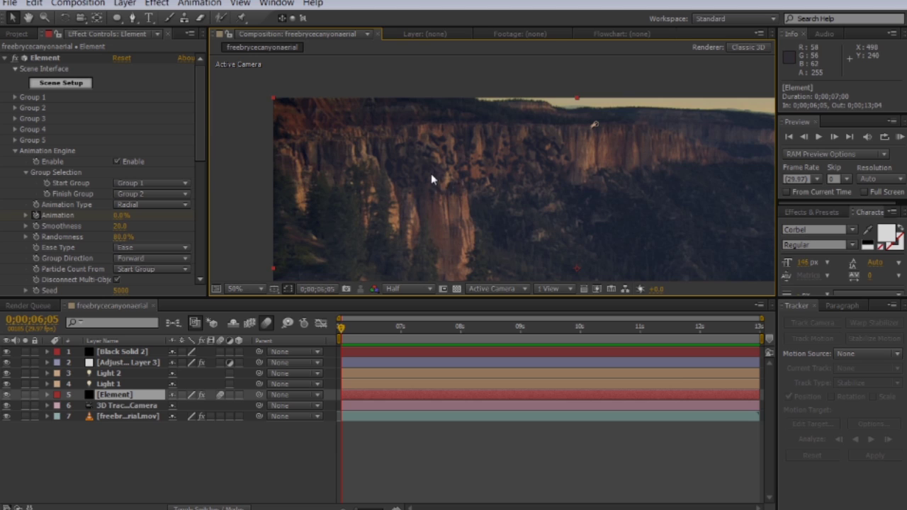
{"action": "scroll", "coordinate": [381, 163], "scroll_direction": "up", "scroll_amount": 2}
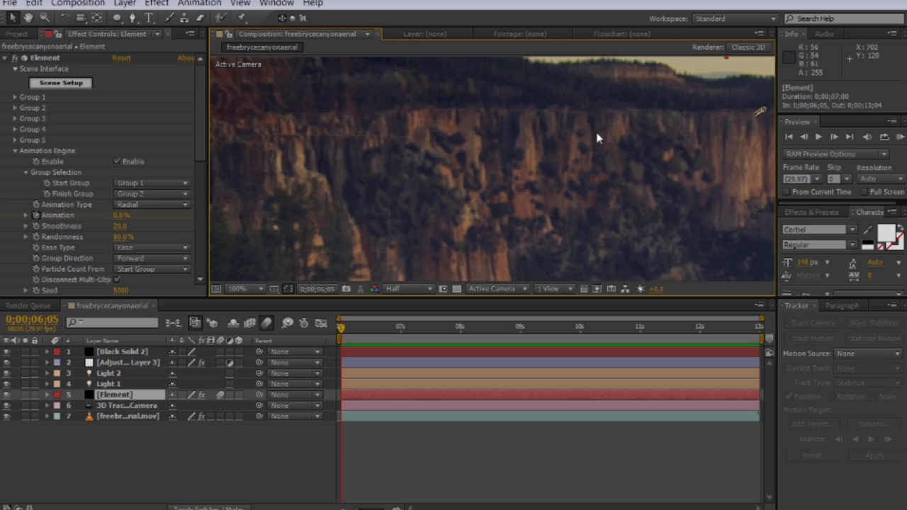
{"action": "left_click_drag", "start_coordinate": [480, 200], "coordinate": [518, 158]}
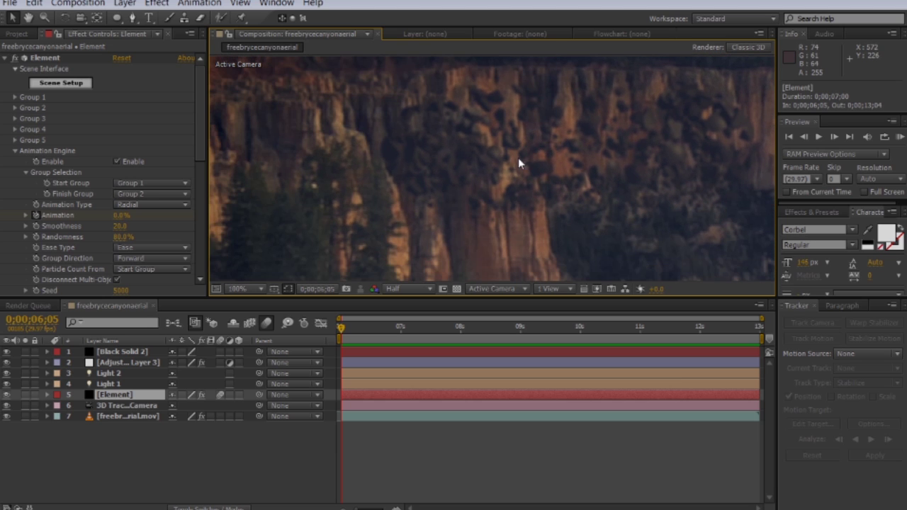
- Scrub to 0;00;08;19 to examine the flying rocks up close and in the full frame, then return to 0;00;06;05
{"action": "left_click_drag", "start_coordinate": [366, 328], "coordinate": [488, 328]}
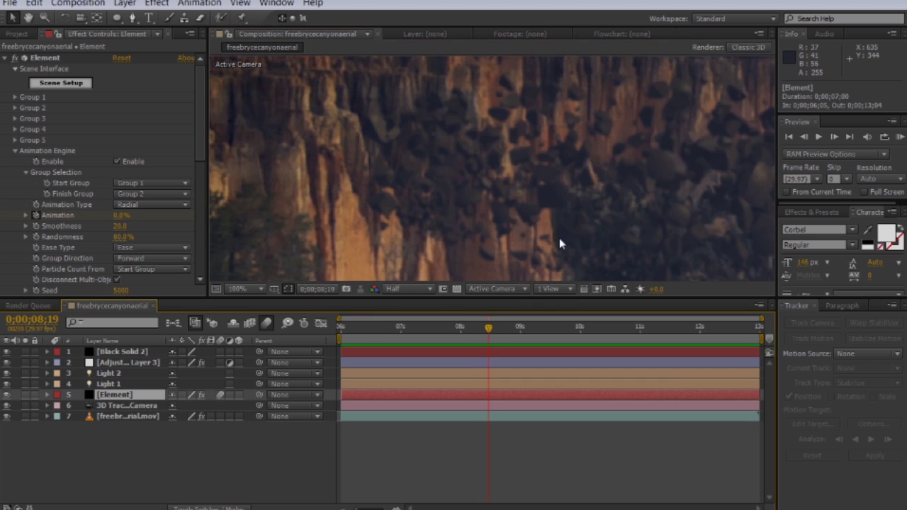
{"action": "scroll", "coordinate": [496, 171], "scroll_direction": "down", "scroll_amount": 2}
{"action": "left_click_drag", "start_coordinate": [497, 174], "coordinate": [504, 199]}
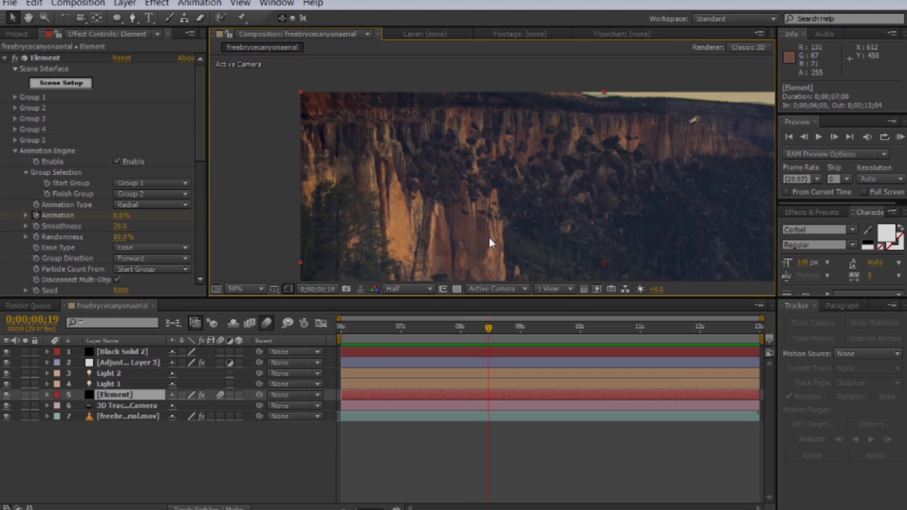
{"action": "scroll", "coordinate": [490, 209], "scroll_direction": "down", "scroll_amount": 1}
{"action": "left_click_drag", "start_coordinate": [515, 216], "coordinate": [511, 186]}
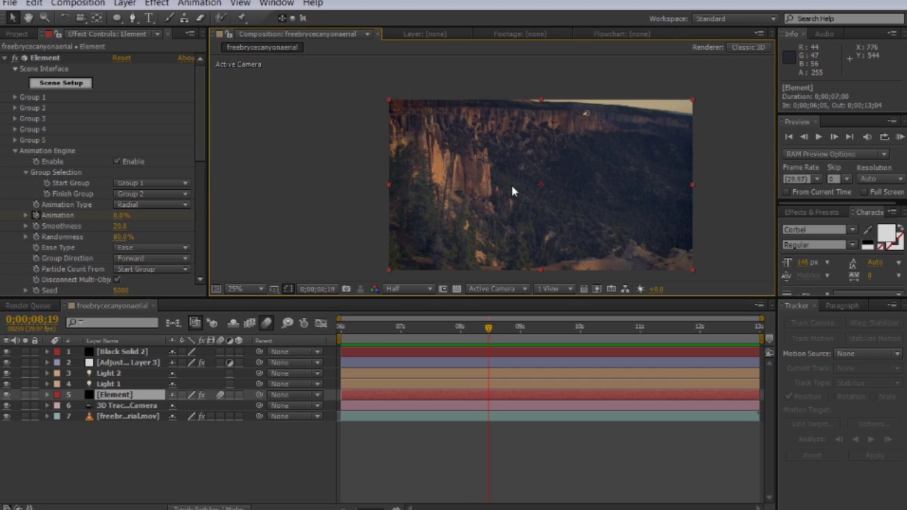
{"action": "left_click_drag", "start_coordinate": [489, 329], "coordinate": [327, 325]}
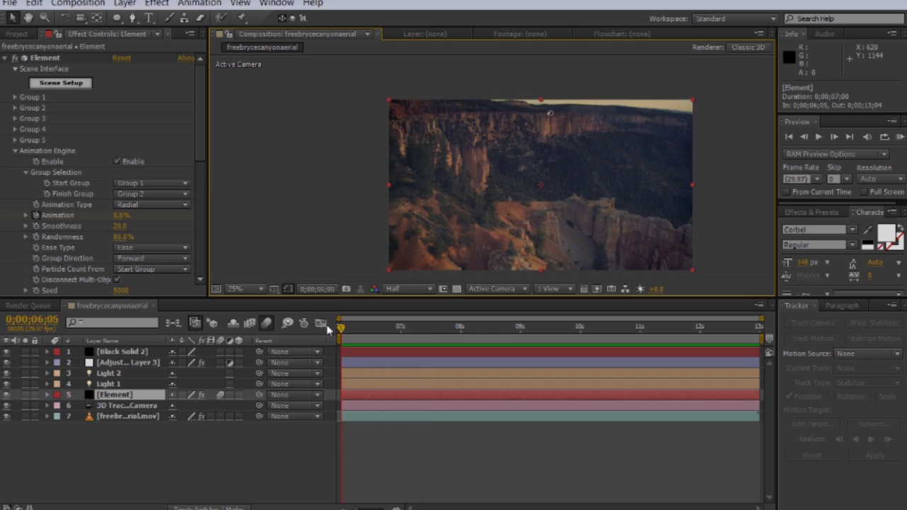
- Solo the canyon aerial footage layer and examine the original shot without the other layers
{"action": "left_click", "coordinate": [24, 416]}
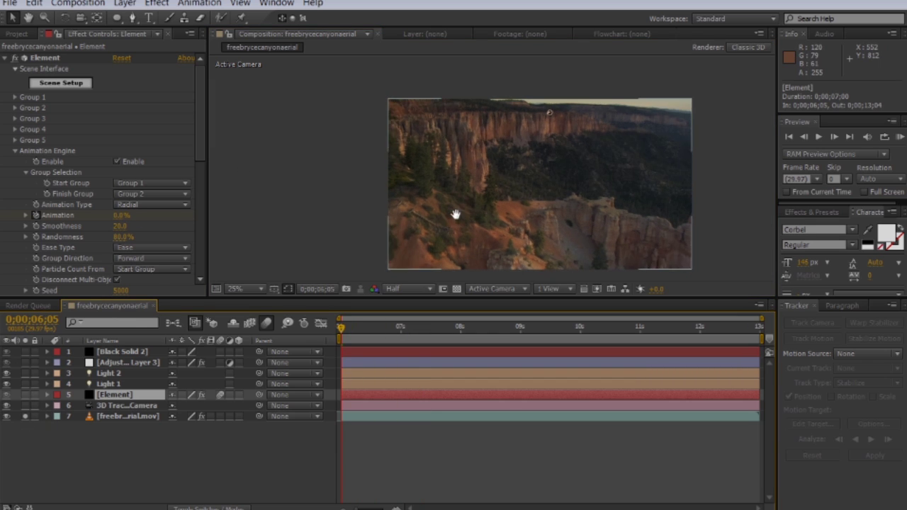
{"action": "left_click_drag", "start_coordinate": [488, 233], "coordinate": [423, 205]}
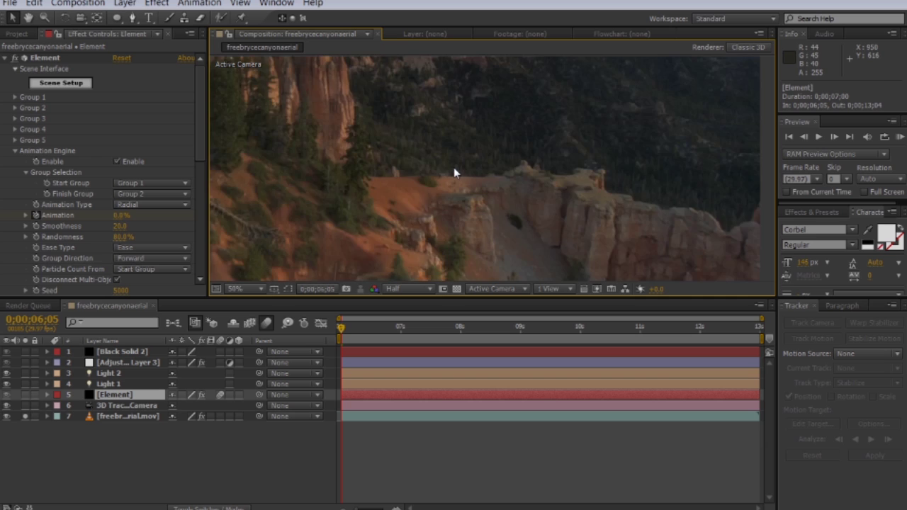
{"action": "left_click_drag", "start_coordinate": [342, 334], "coordinate": [320, 330]}
- Solo the 3D Tracker Camera and Element layers as well, to show the rocks over the original footage
{"action": "left_click_drag", "start_coordinate": [25, 407], "coordinate": [25, 417]}
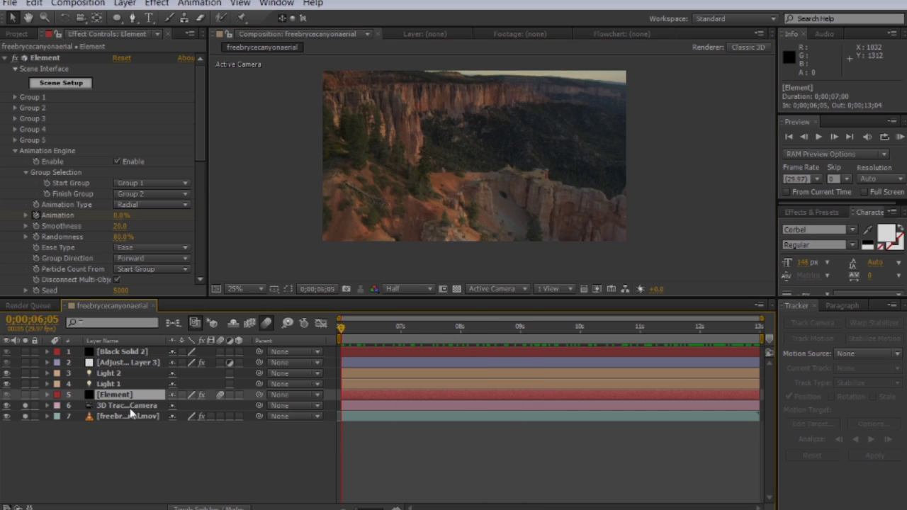
{"action": "left_click", "coordinate": [26, 394]}
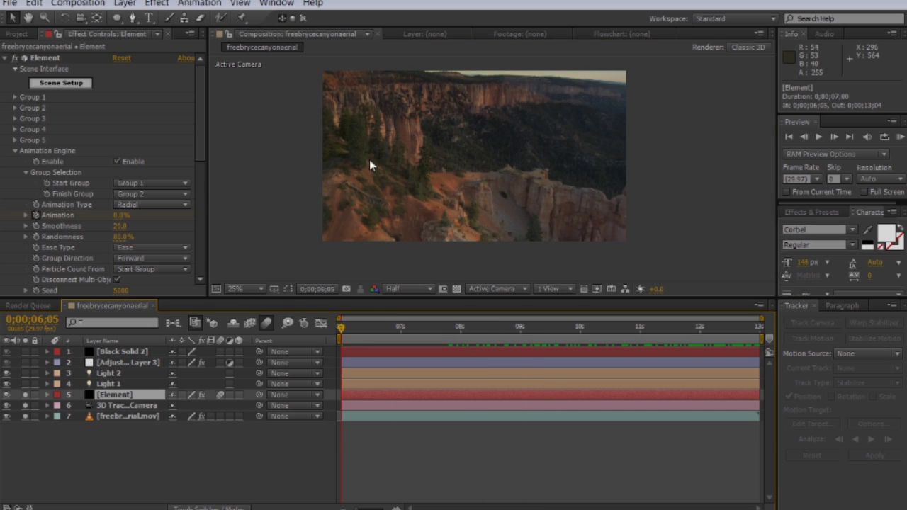
{"action": "key", "text": "period"}
{"action": "left_click_drag", "start_coordinate": [347, 161], "coordinate": [510, 316]}
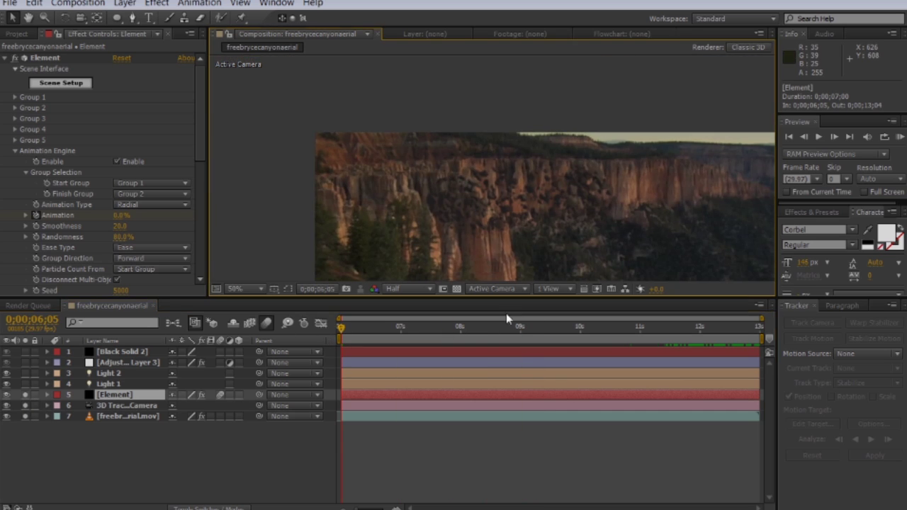
- Collapse the Element effect's settings and compare the rocks with Camera Lens Blur turned off and back on
{"action": "left_click", "coordinate": [5, 58]}
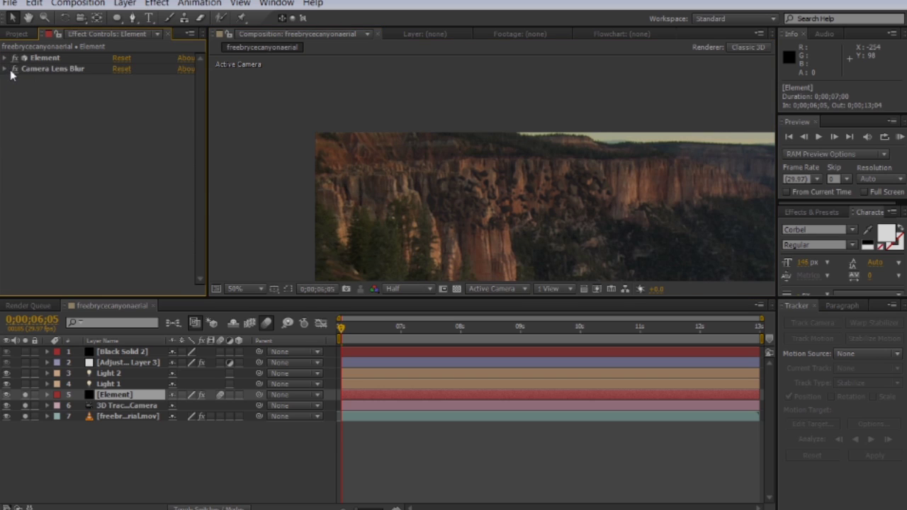
{"action": "scroll", "coordinate": [486, 188], "scroll_direction": "up", "scroll_amount": 2}
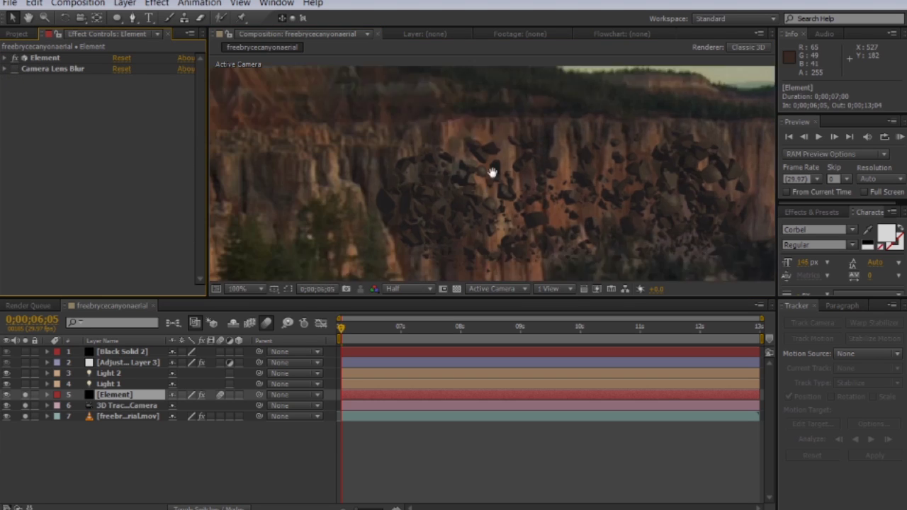
{"action": "left_click_drag", "start_coordinate": [492, 173], "coordinate": [506, 146]}
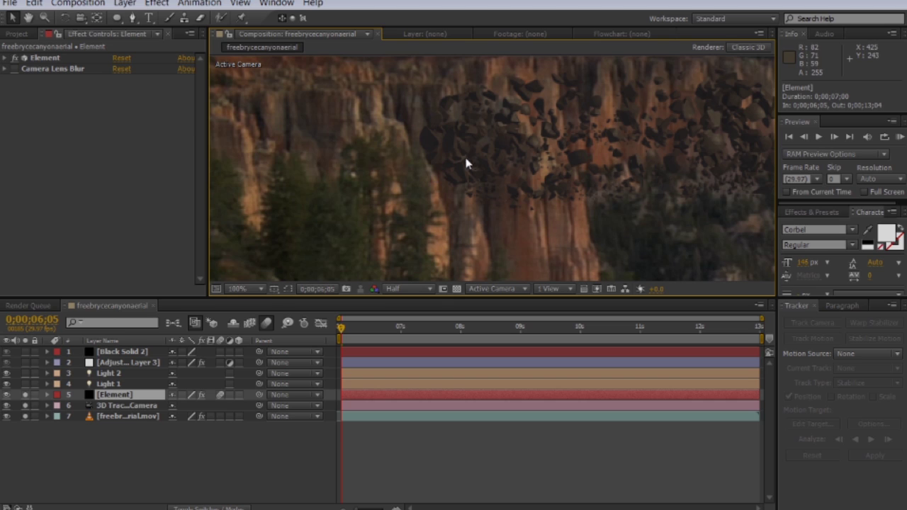
{"action": "left_click", "coordinate": [14, 69]}
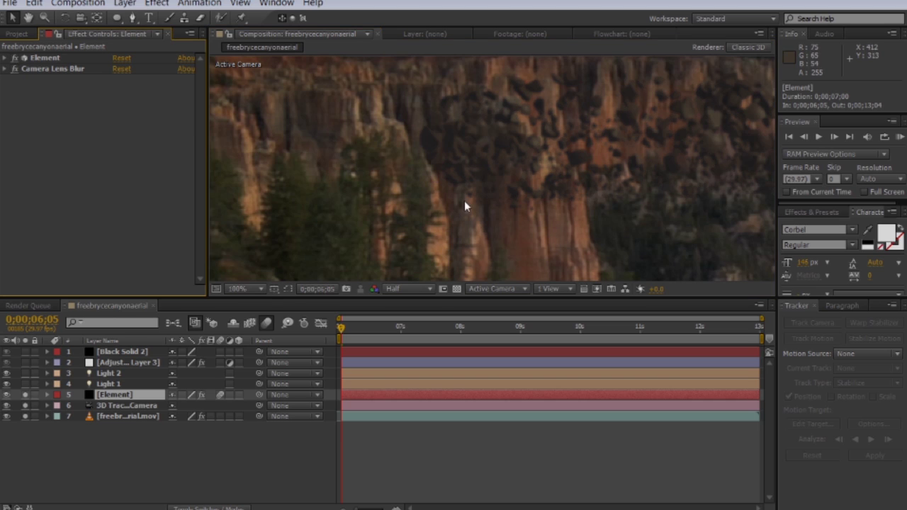
- Examine the rock debris at 0;00;09;29 and 0;00;10;27, and move the current time to 0;00;09;04
{"action": "scroll", "coordinate": [559, 200], "scroll_direction": "down", "scroll_amount": 2}
{"action": "left_click_drag", "start_coordinate": [427, 327], "coordinate": [568, 328]}
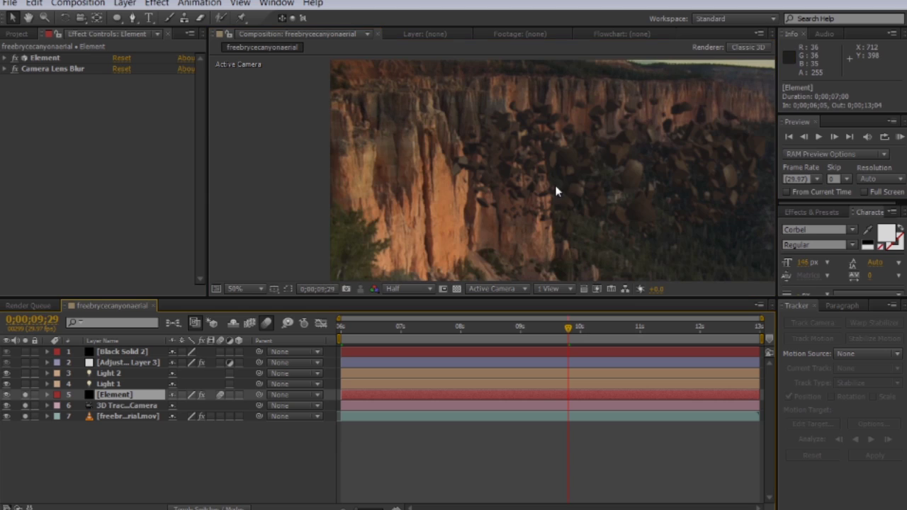
{"action": "left_click", "coordinate": [623, 327]}
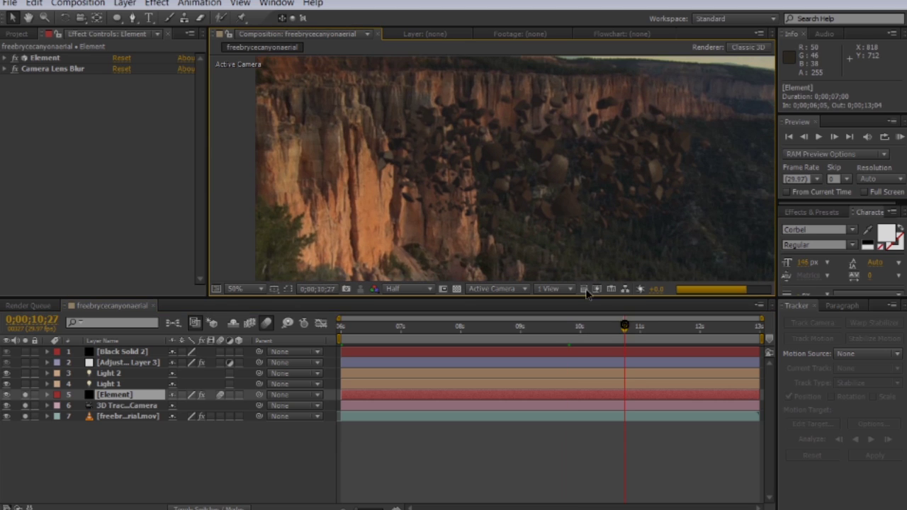
{"action": "left_click", "coordinate": [519, 329]}
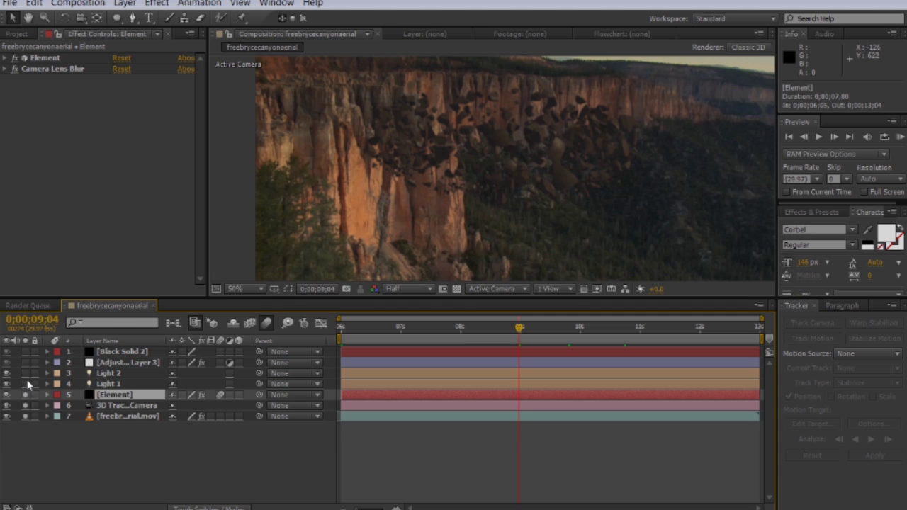
- Solo Light 1 and Light 2, show the layer controls in the composition, and examine the lighting on the rocks and cliff
{"action": "scroll", "coordinate": [494, 182], "scroll_direction": "down", "scroll_amount": 2}
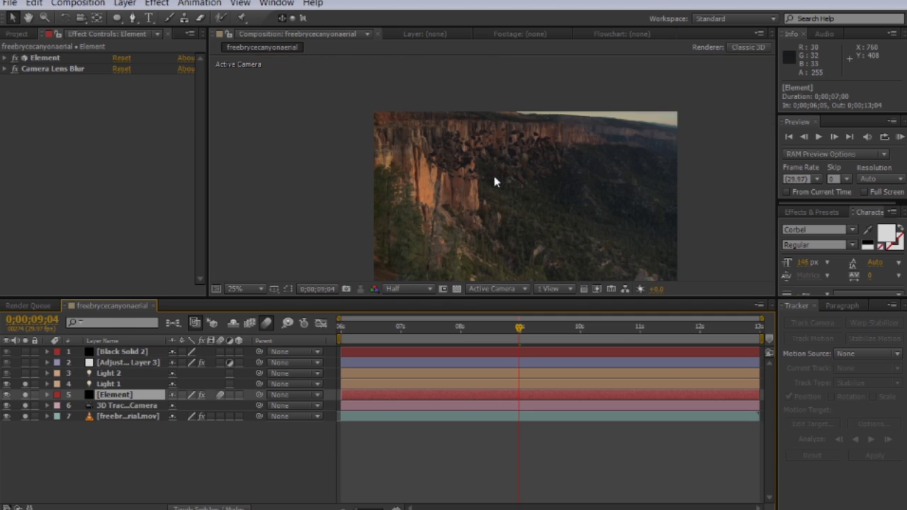
{"action": "left_click_drag", "start_coordinate": [494, 176], "coordinate": [487, 163]}
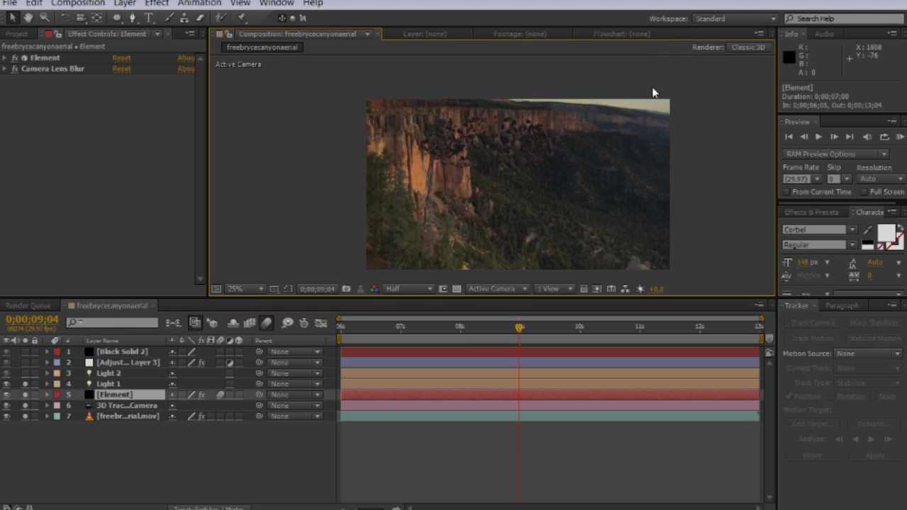
{"action": "key", "text": "ctrl+shift+h"}
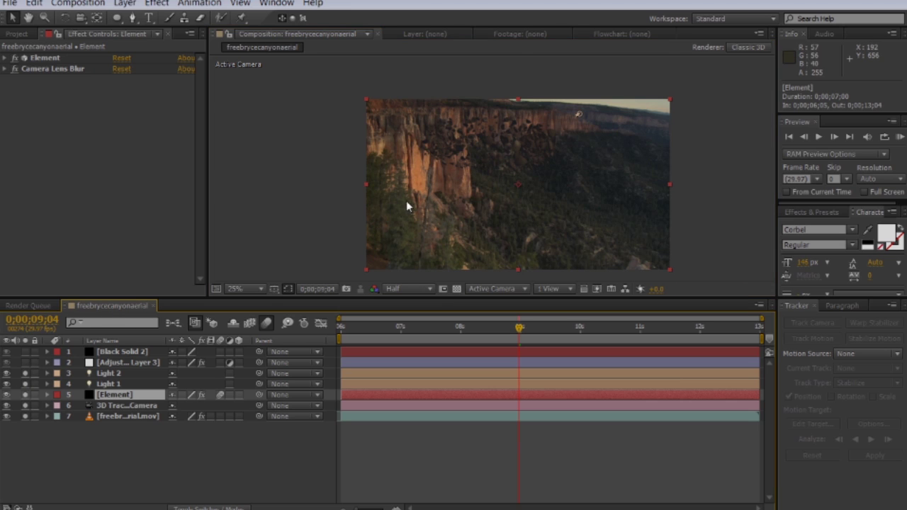
{"action": "scroll", "coordinate": [421, 198], "scroll_direction": "up", "scroll_amount": 1}
{"action": "scroll", "coordinate": [413, 186], "scroll_direction": "up", "scroll_amount": 2}
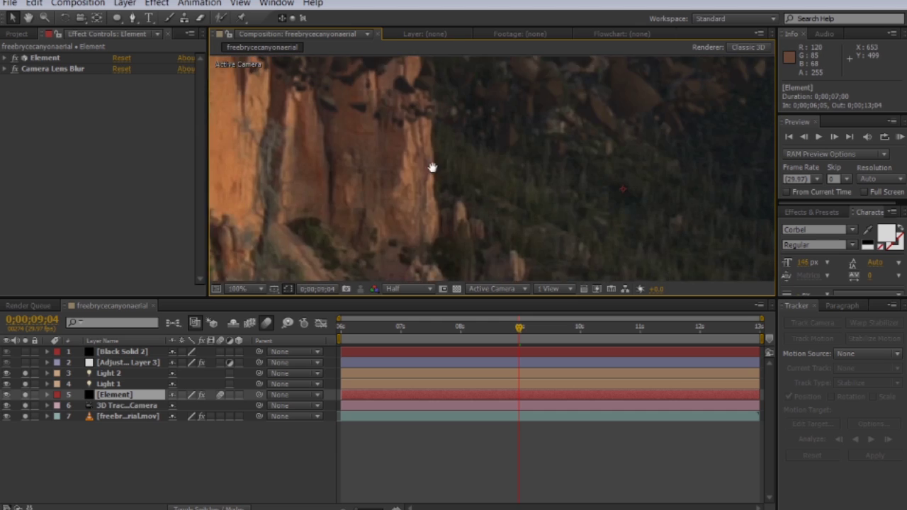
- Solo the adjustment layer and Black Solid 2 as well, and view the full frame at 0;00;09;24
{"action": "scroll", "coordinate": [462, 141], "scroll_direction": "down", "scroll_amount": 2}
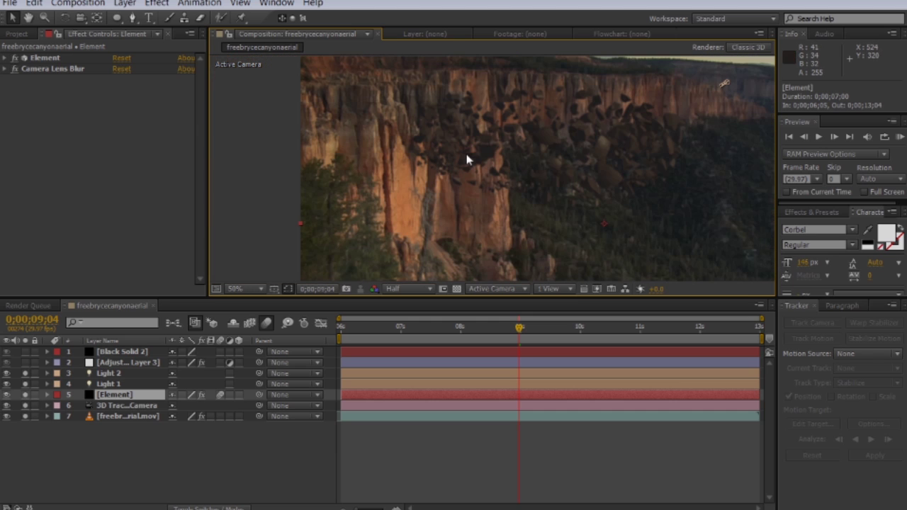
{"action": "scroll", "coordinate": [464, 149], "scroll_direction": "down", "scroll_amount": 2}
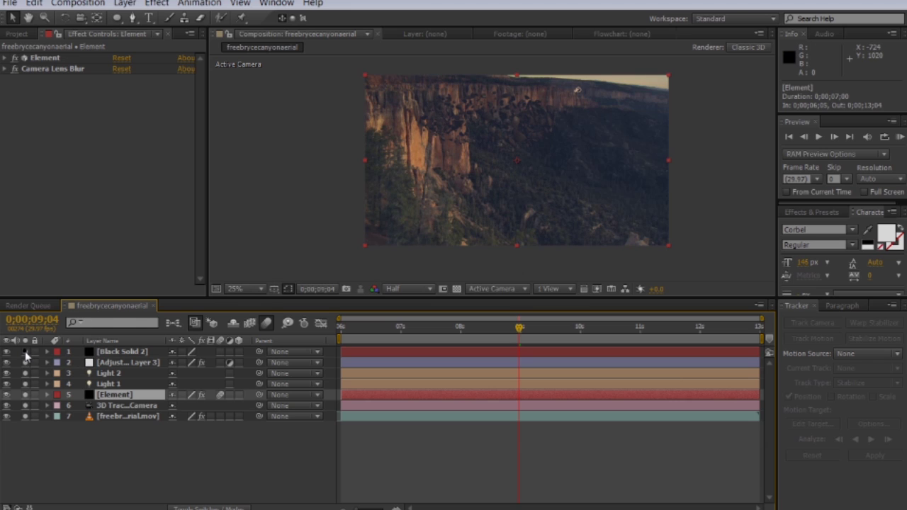
{"action": "left_click_drag", "start_coordinate": [451, 328], "coordinate": [559, 329]}
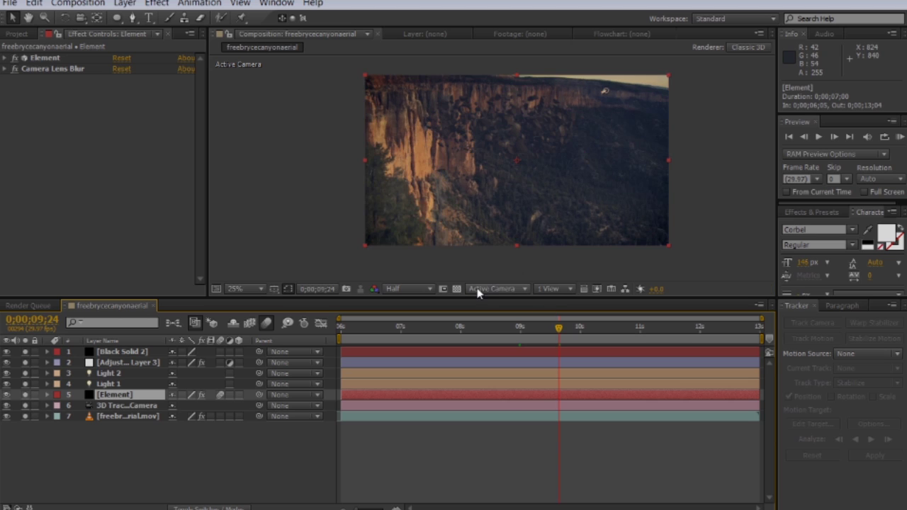
- Delete every layer above the canyon footage, from Black Solid 2 down to the 3D Tracker Camera
{"action": "left_click", "coordinate": [132, 351]}
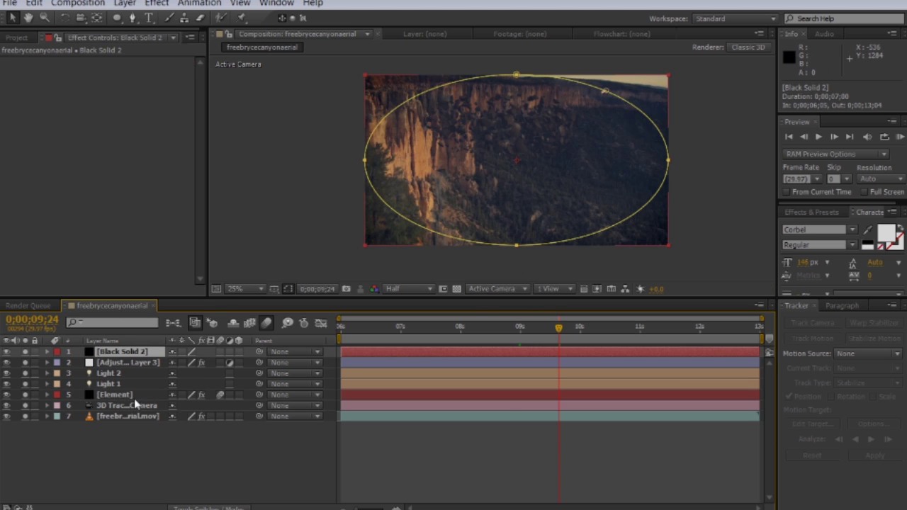
{"action": "left_click", "coordinate": [129, 406], "text": "shift"}
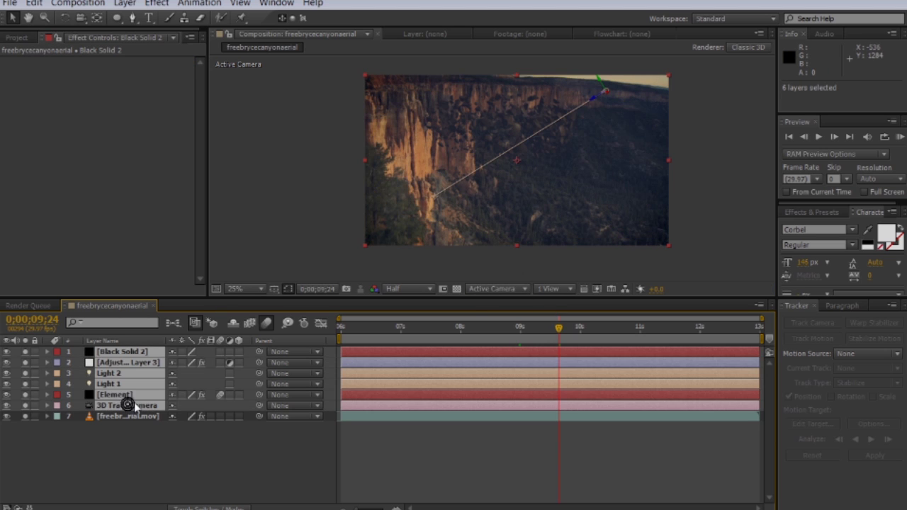
{"action": "key", "text": "Delete"}
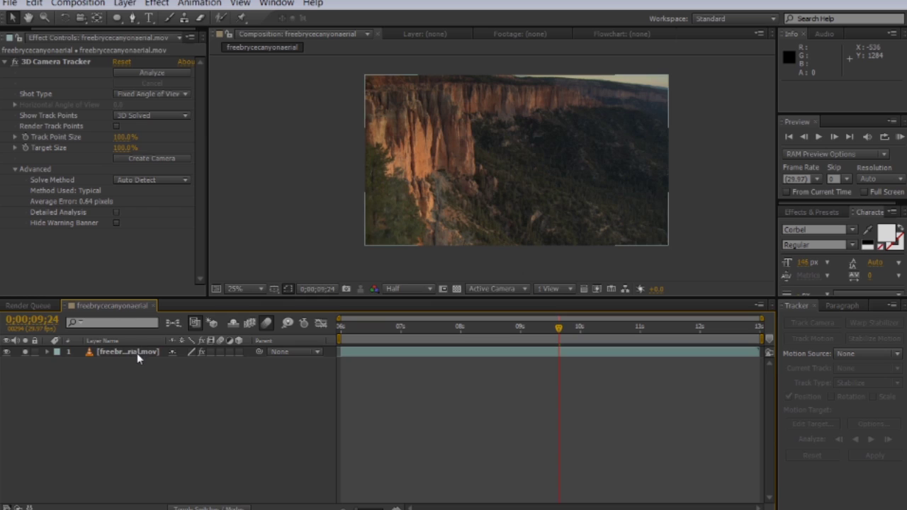
- Remove the 3D Camera Tracker effect from the freebrycecanyonaerial.mov layer
{"action": "left_click", "coordinate": [136, 352]}
{"action": "left_click", "coordinate": [42, 62]}
{"action": "key", "text": "Delete"}
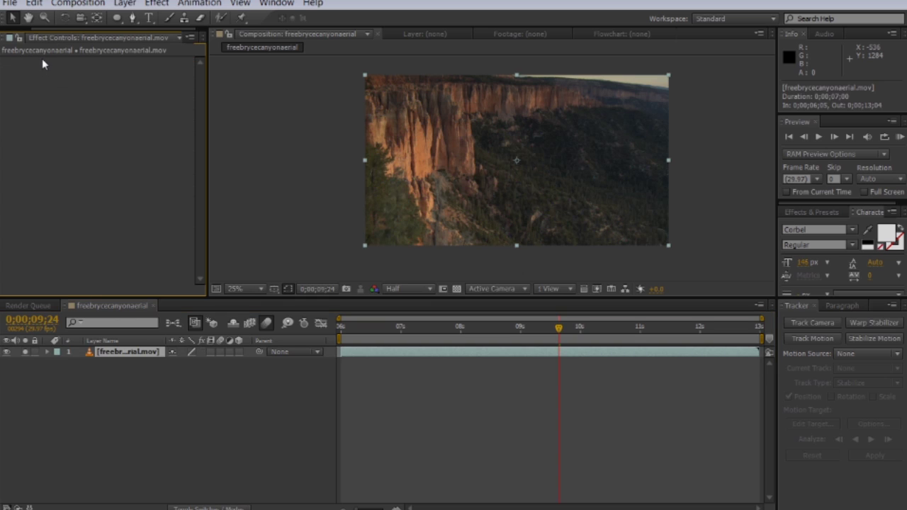
- Return to the first frame at 0;00;06;05 and set the composition's preview resolution to Full
{"action": "key", "text": "Home"}
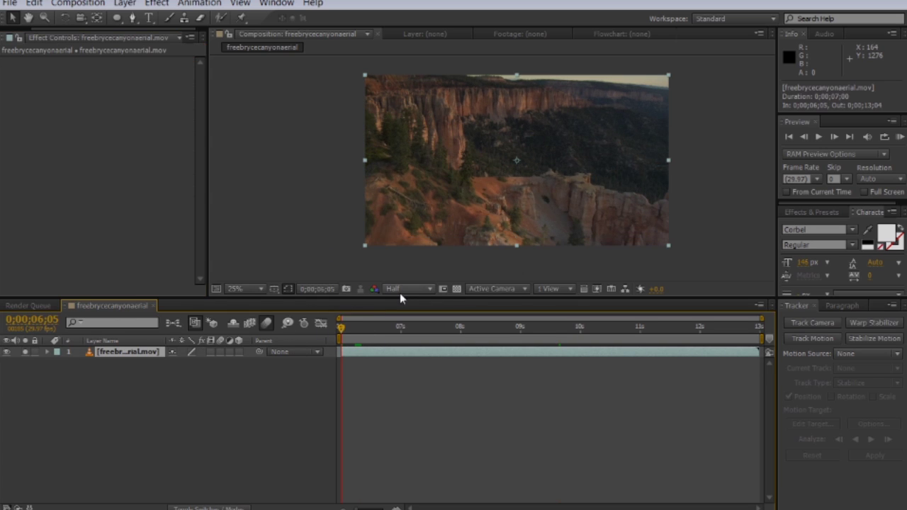
{"action": "left_click", "coordinate": [402, 290]}
{"action": "left_click", "coordinate": [411, 324]}
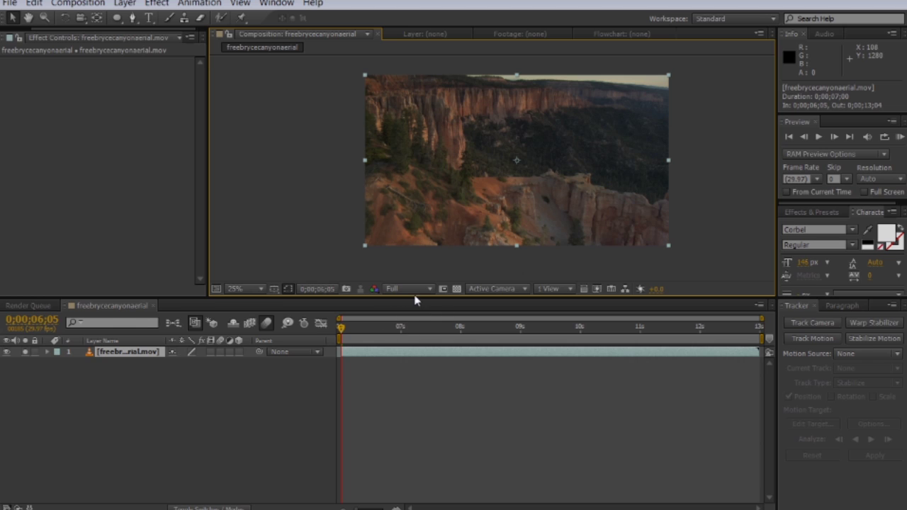
- Examine the canyon footage's detail and contrast up close at the first frame, and scrub forward to 0;00;10;09
{"action": "key", "text": "period"}
{"action": "key", "text": "period"}
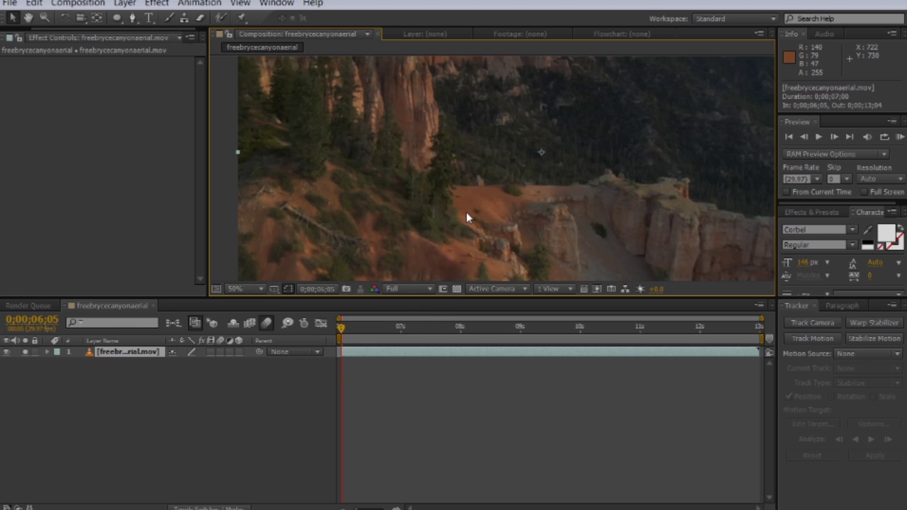
{"action": "key", "text": "comma"}
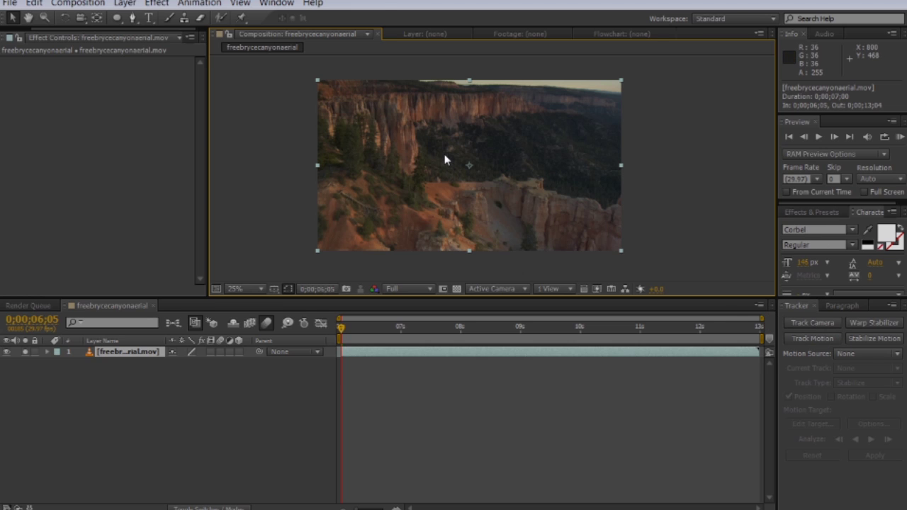
{"action": "scroll", "coordinate": [445, 159], "scroll_direction": "up", "scroll_amount": 2}
{"action": "left_click_drag", "start_coordinate": [306, 125], "coordinate": [369, 171]}
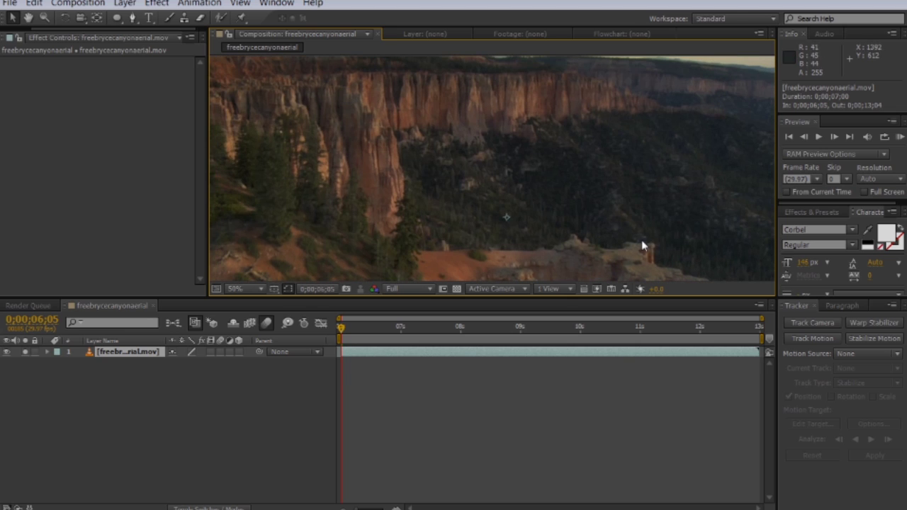
{"action": "left_click_drag", "start_coordinate": [370, 326], "coordinate": [589, 327]}
{"action": "scroll", "coordinate": [458, 203], "scroll_direction": "down", "scroll_amount": 2}
{"action": "left_click_drag", "start_coordinate": [457, 203], "coordinate": [453, 177]}
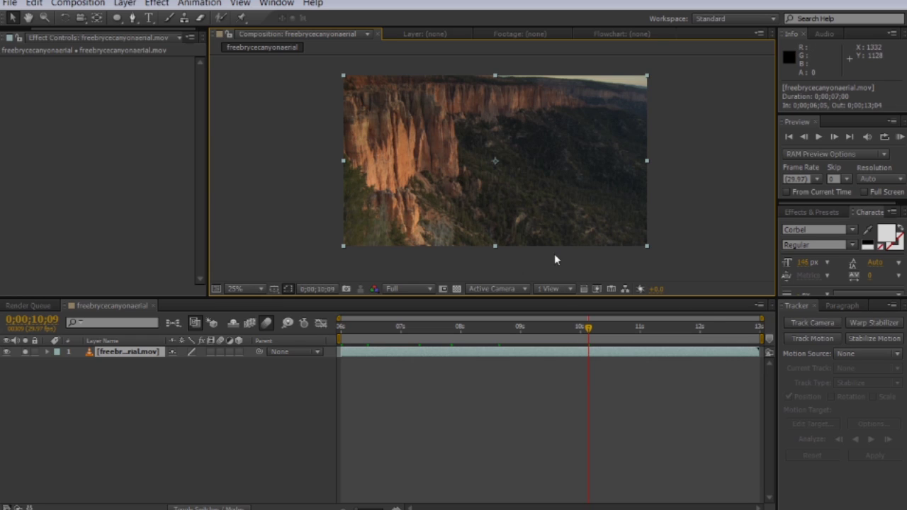
- Start the 3D camera tracking analysis on the canyon footage and return the current time to 0;00;06;05
{"action": "left_click", "coordinate": [799, 307]}
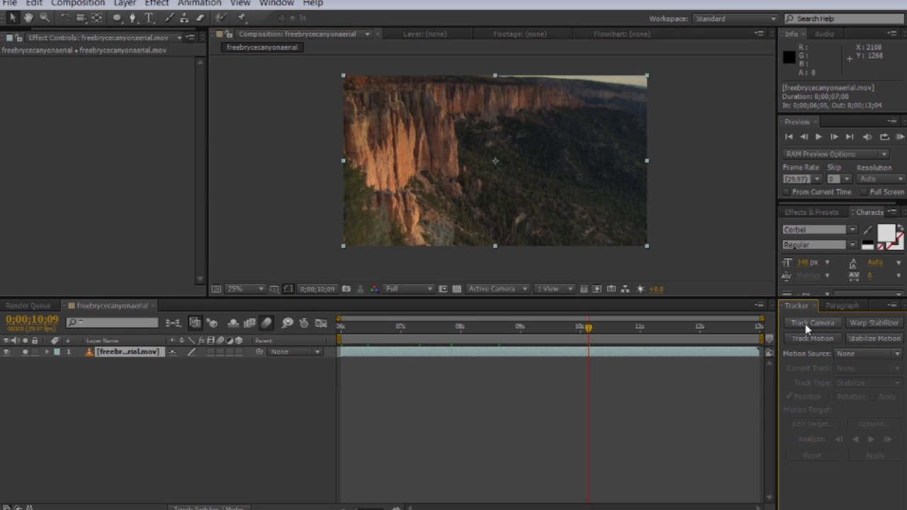
{"action": "left_click", "coordinate": [805, 323]}
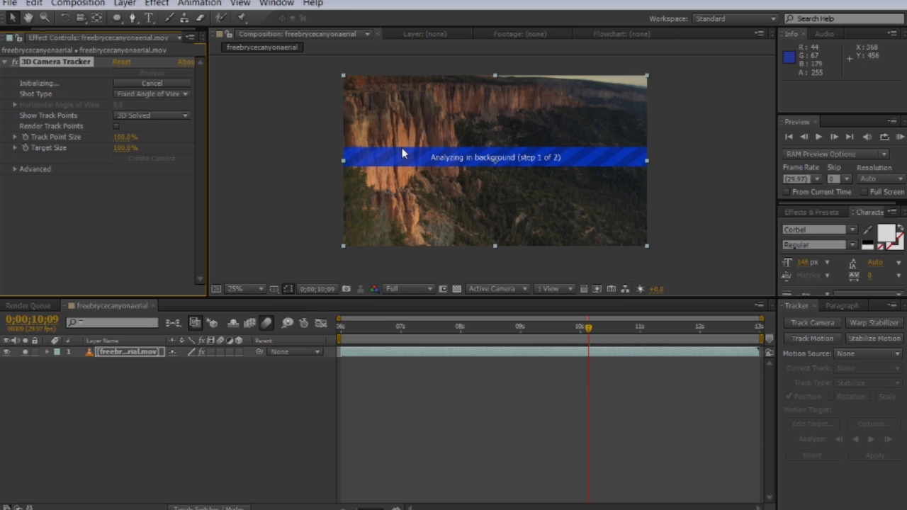
{"action": "left_click", "coordinate": [399, 326]}
{"action": "left_click_drag", "start_coordinate": [360, 337], "coordinate": [282, 333]}
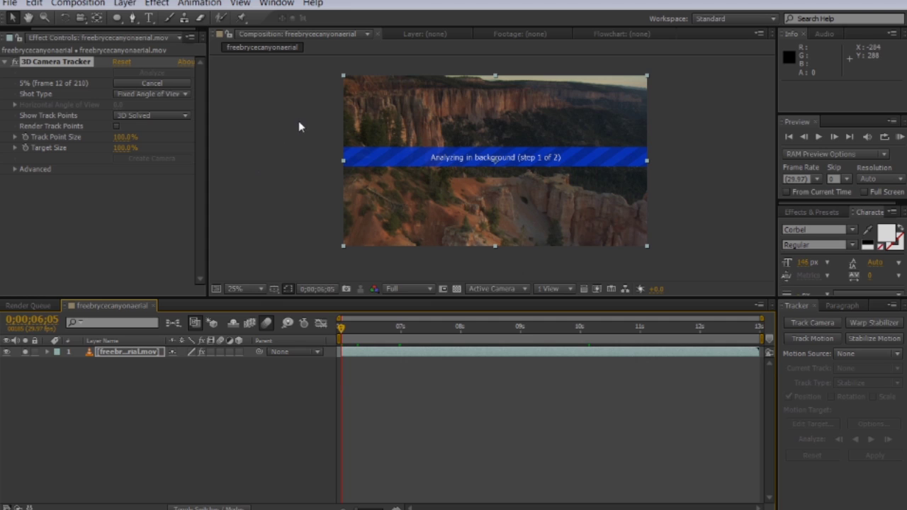
- Create a new composition named Comp 2 with the default settings while the analysis runs
{"action": "left_click", "coordinate": [66, 4]}
{"action": "left_click", "coordinate": [117, 39]}
{"action": "left_click", "coordinate": [489, 399]}
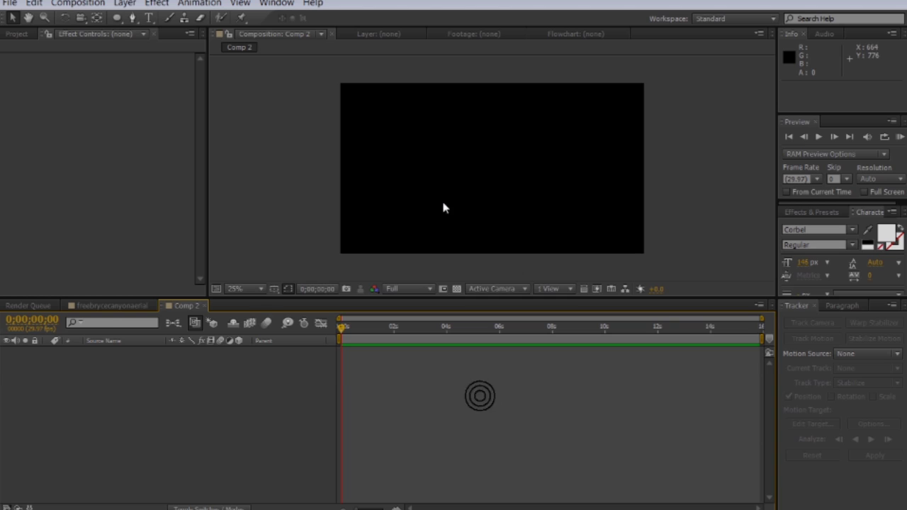
- Add the text LOOK AT ME to Comp 2 and move it to about 1096, 556
{"action": "key", "text": "ctrl+t"}
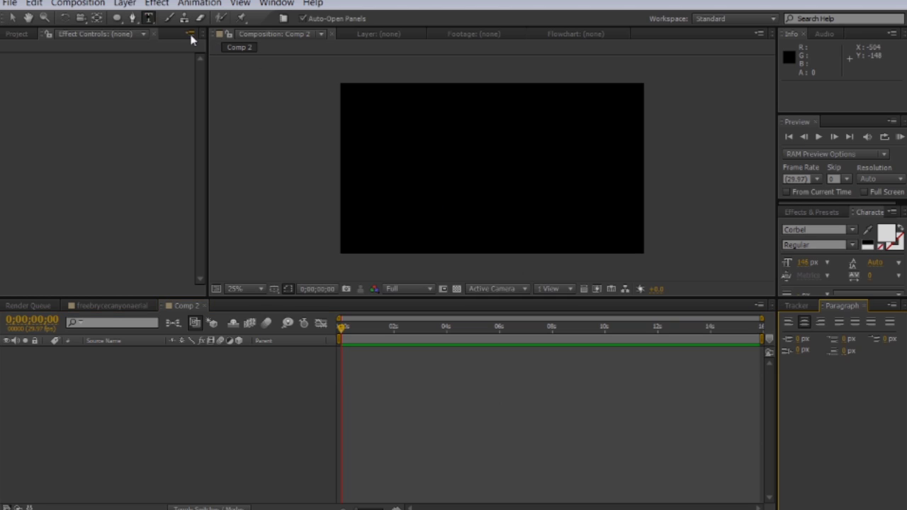
{"action": "left_click", "coordinate": [400, 175]}
{"action": "type", "text": "LOOK AT ME"}
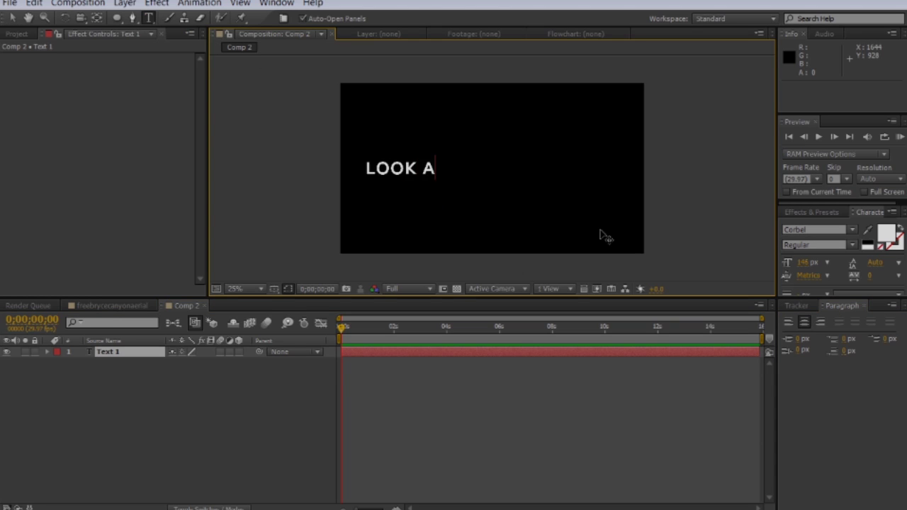
{"action": "left_click", "coordinate": [257, 381]}
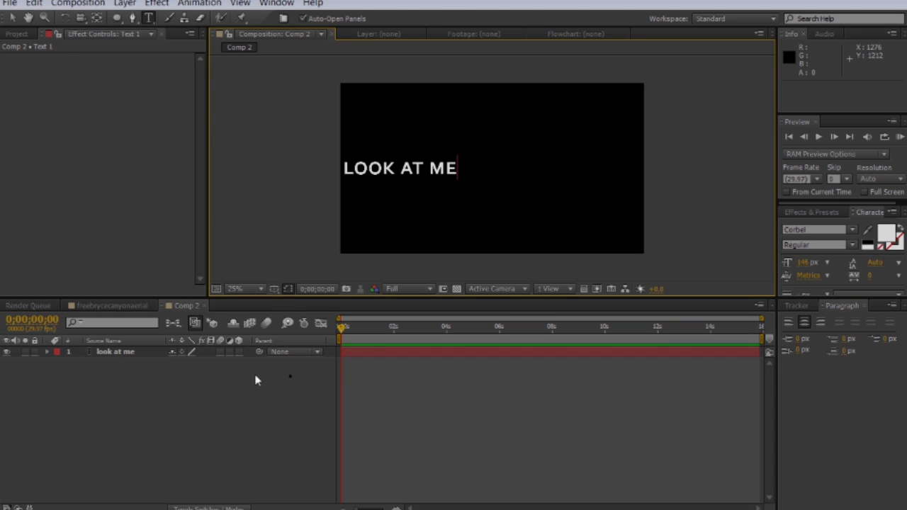
{"action": "left_click", "coordinate": [122, 351]}
{"action": "key", "text": "v"}
{"action": "left_click_drag", "start_coordinate": [428, 180], "coordinate": [542, 177]}
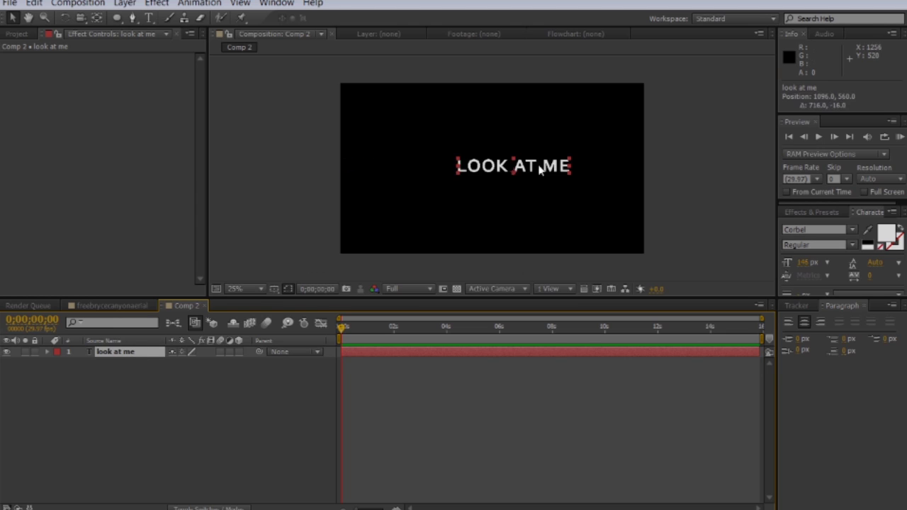
- Check the tracking progress in the canyon composition, and move Comp 2's text to about 932, 656 before closing that composition
{"action": "left_click", "coordinate": [95, 304]}
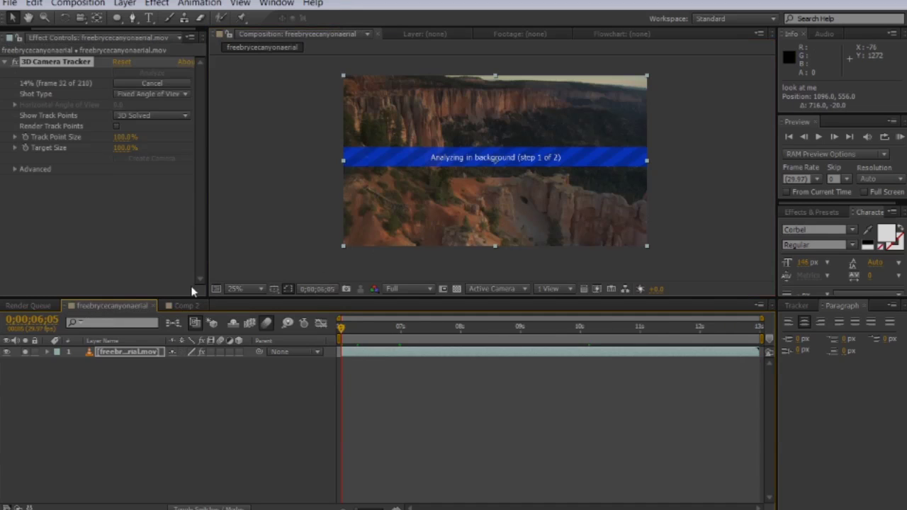
{"action": "left_click", "coordinate": [186, 305]}
{"action": "left_click_drag", "start_coordinate": [472, 179], "coordinate": [451, 219]}
{"action": "key", "text": "w"}
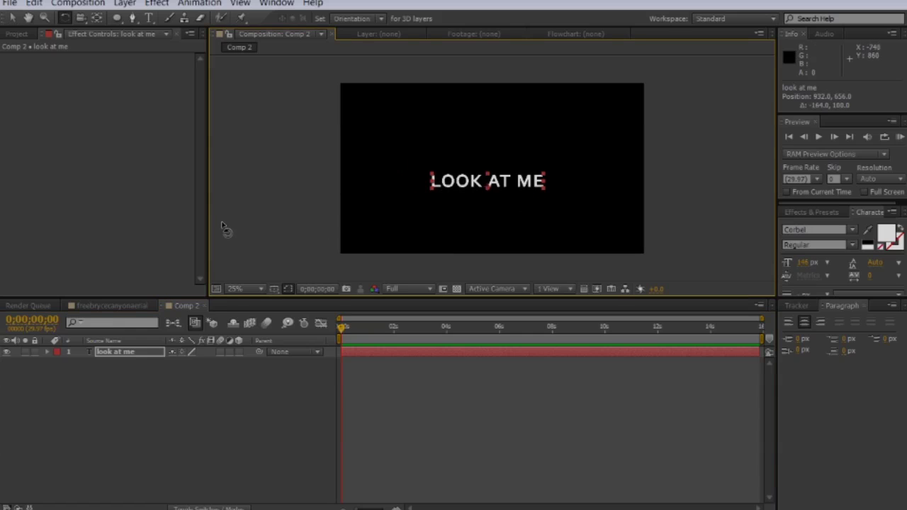
{"action": "key", "text": "v"}
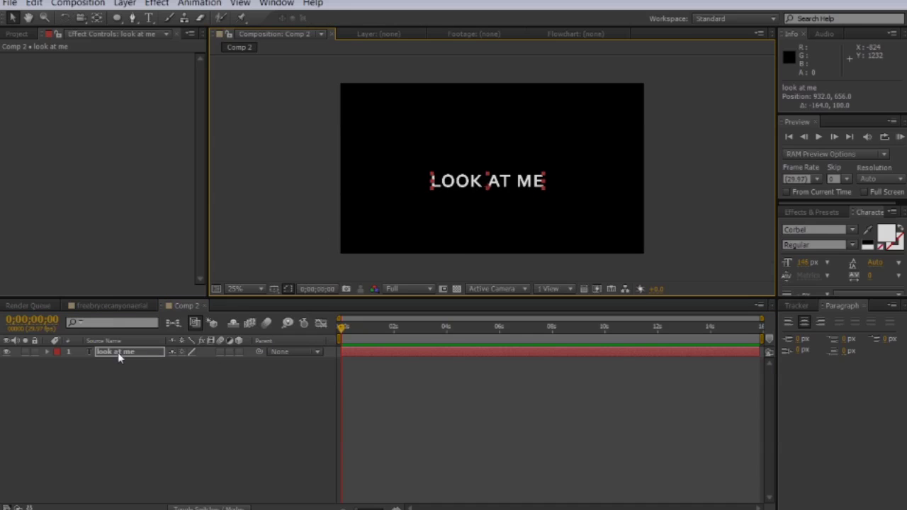
{"action": "left_click", "coordinate": [202, 306]}
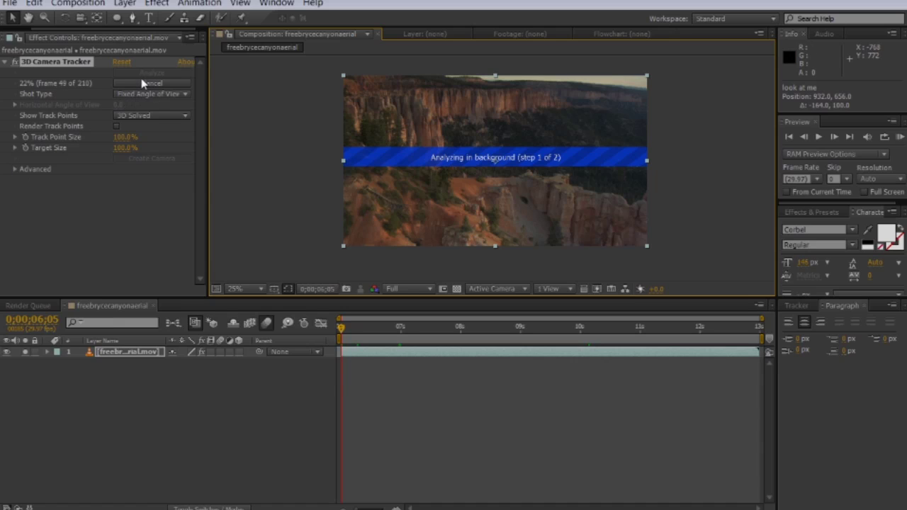
- Review the tracker's Shot Type and Show Track Points options, keeping Fixed Angle of View and 3D Solved, and toggle Render Track Points on and off
{"action": "left_click", "coordinate": [148, 95]}
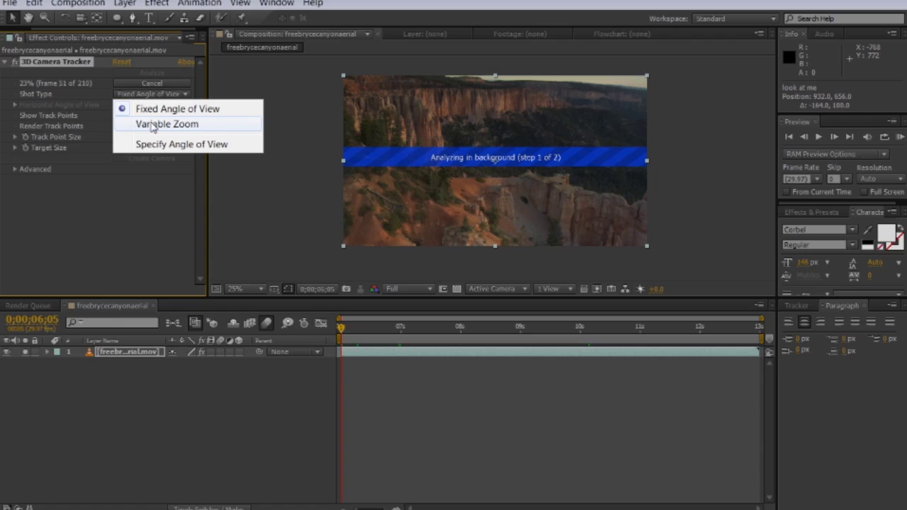
{"action": "left_click", "coordinate": [179, 109]}
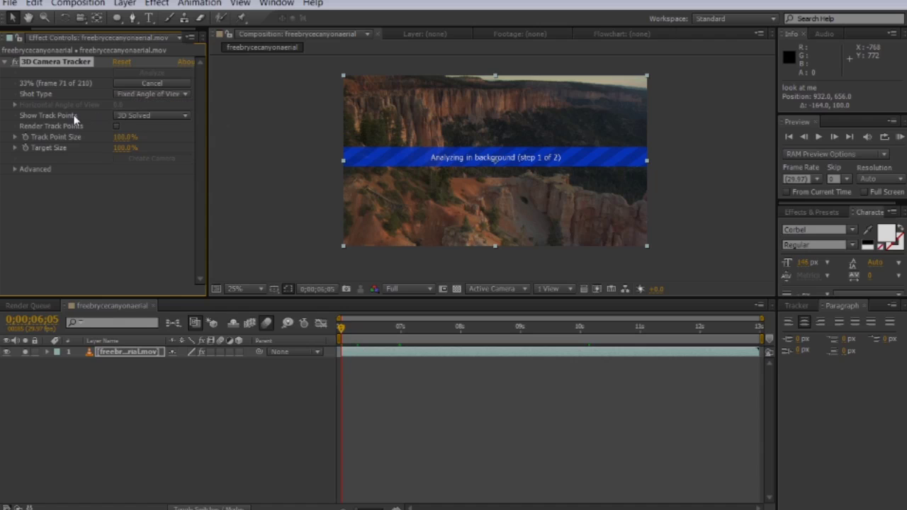
{"action": "left_click", "coordinate": [142, 115]}
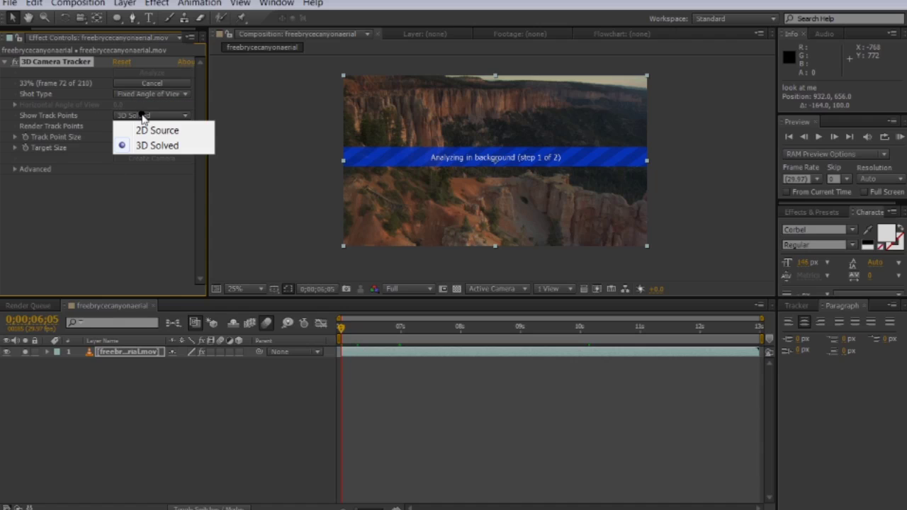
{"action": "left_click", "coordinate": [148, 147]}
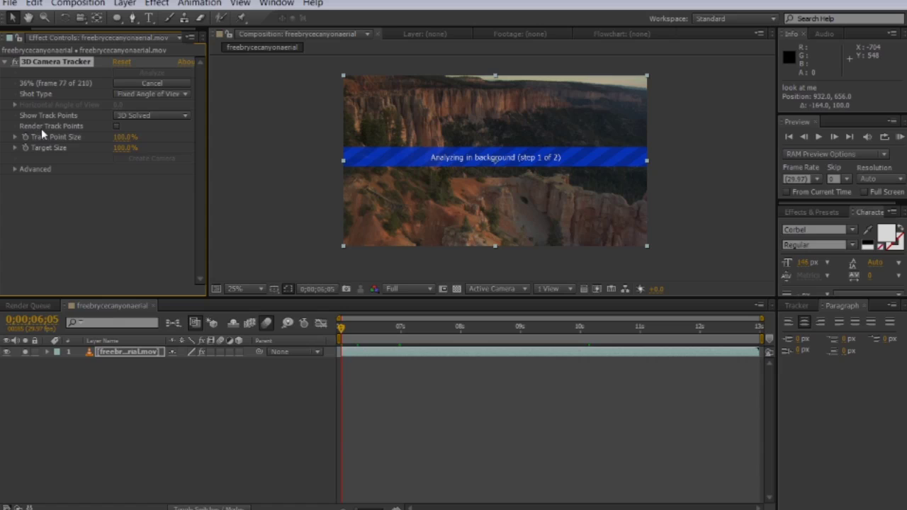
{"action": "left_click", "coordinate": [117, 127]}
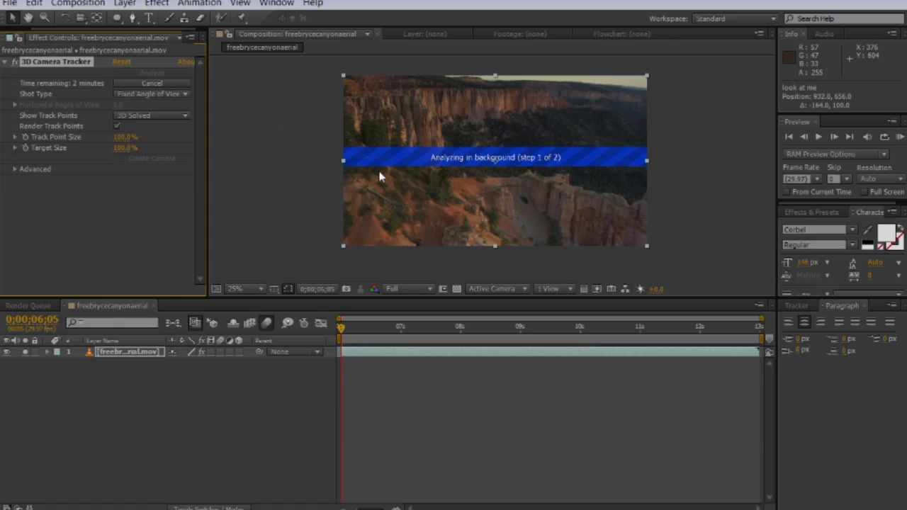
{"action": "left_click", "coordinate": [117, 127]}
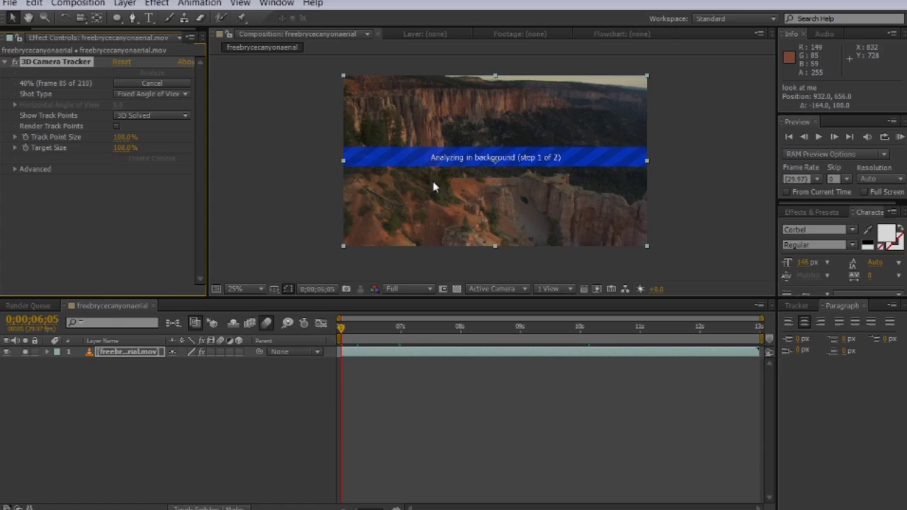
- Review the tracker's advanced Solve Method options, including Mostly Flat Scene and Tripod Pan, keeping Auto Detect
{"action": "left_click", "coordinate": [15, 170]}
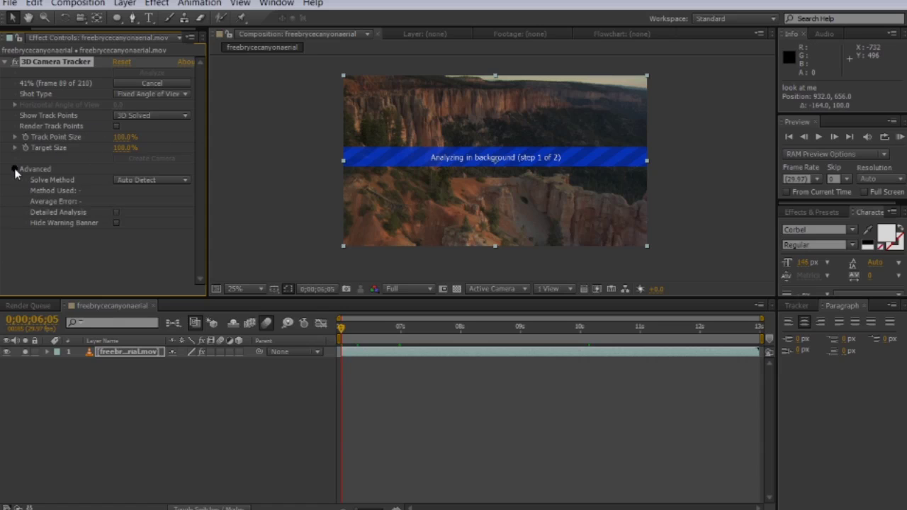
{"action": "left_click", "coordinate": [128, 182]}
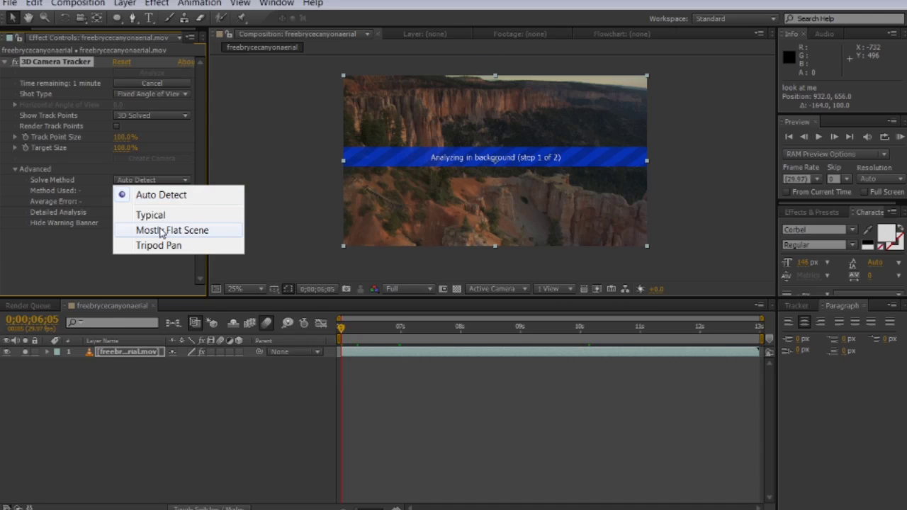
{"action": "left_click", "coordinate": [91, 250]}
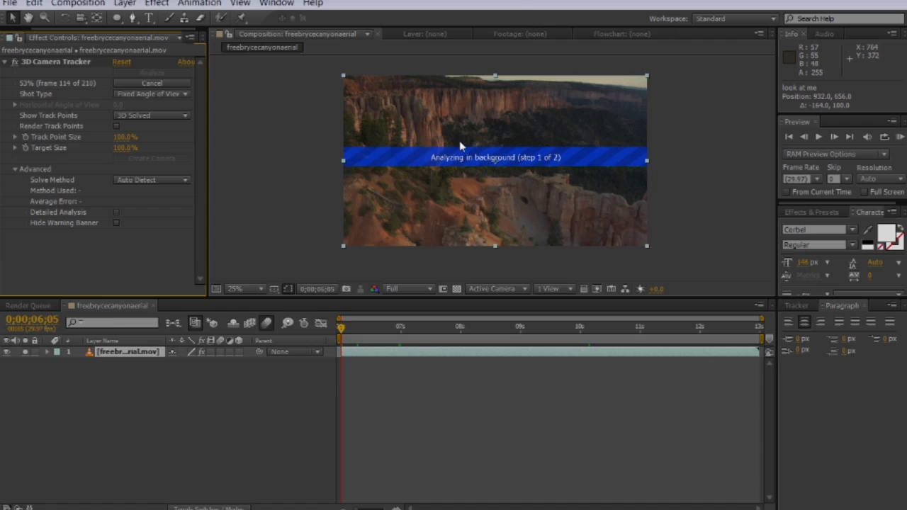
{"action": "left_click", "coordinate": [131, 180]}
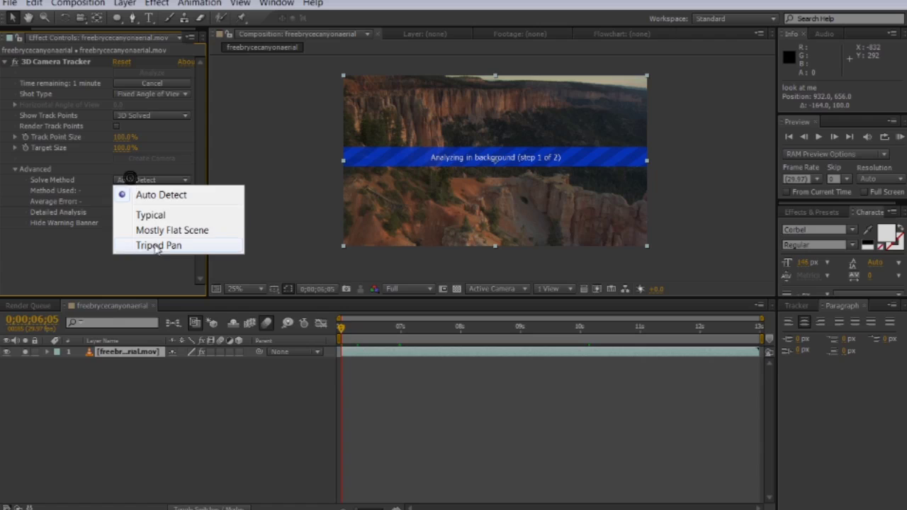
{"action": "left_click", "coordinate": [80, 253]}
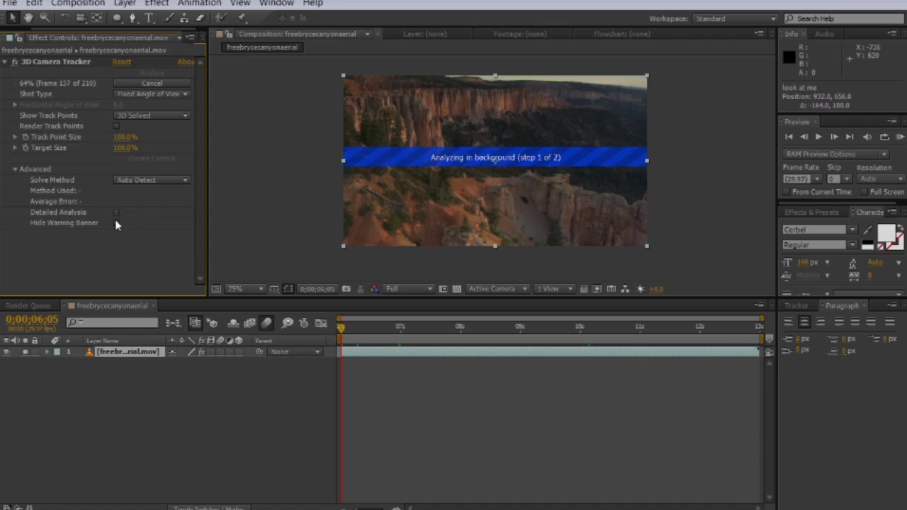
- Toggle Hide Warning Banner on and off, and inspect the analysis banner over the footage while tracking runs
{"action": "left_click", "coordinate": [116, 223]}
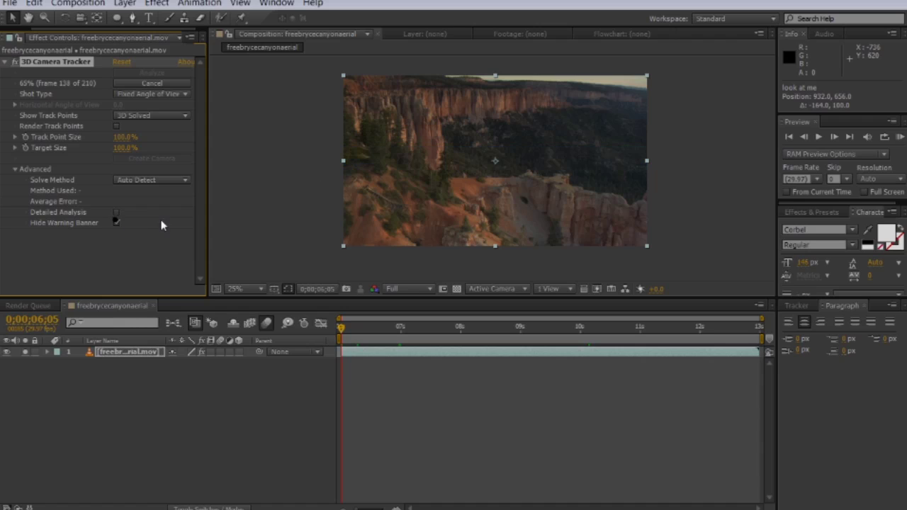
{"action": "left_click", "coordinate": [117, 222]}
{"action": "scroll", "coordinate": [551, 152], "scroll_direction": "up", "scroll_amount": 6}
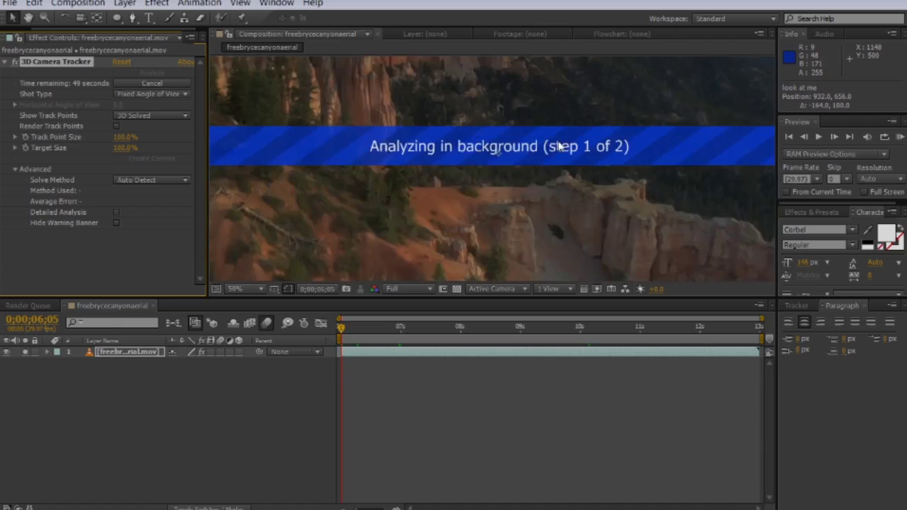
{"action": "scroll", "coordinate": [553, 185], "scroll_direction": "down", "scroll_amount": 1}
{"action": "scroll", "coordinate": [454, 180], "scroll_direction": "down", "scroll_amount": 3}
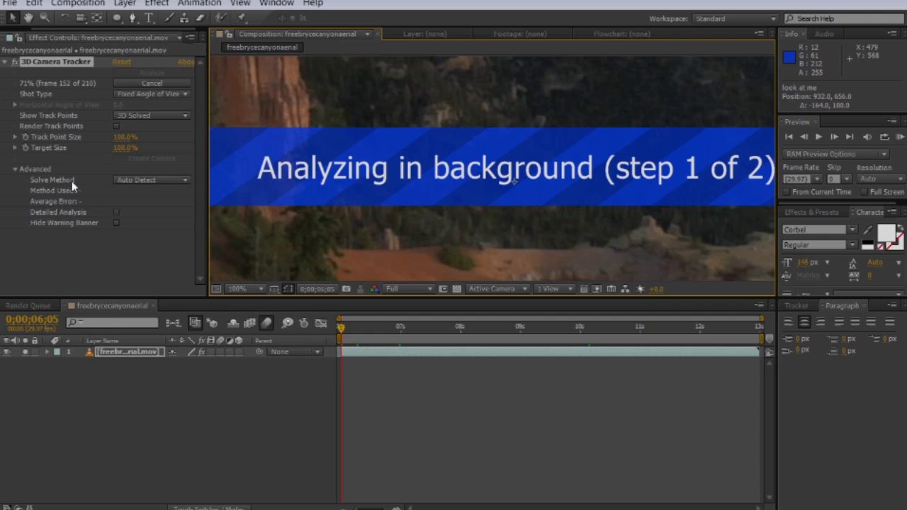
{"action": "scroll", "coordinate": [476, 140], "scroll_direction": "down", "scroll_amount": 2}
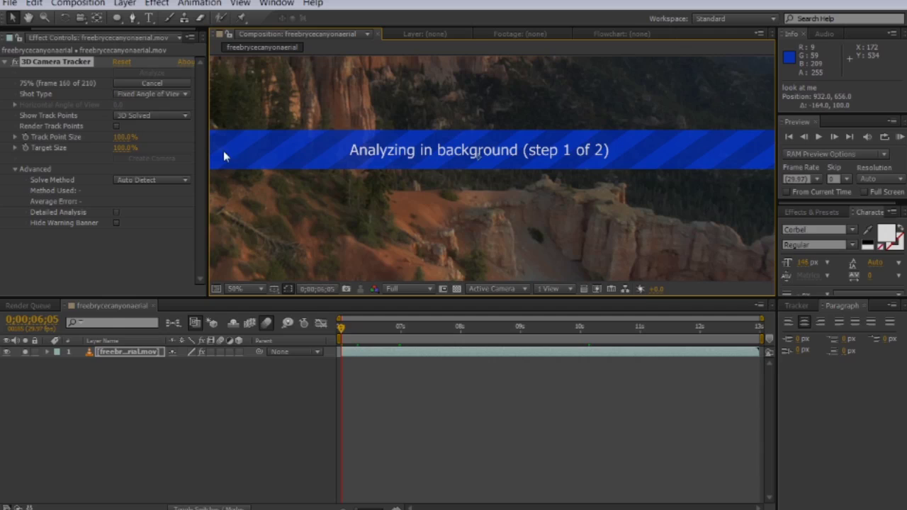
{"action": "scroll", "coordinate": [431, 149], "scroll_direction": "down", "scroll_amount": 1}
{"action": "left_click_drag", "start_coordinate": [454, 151], "coordinate": [466, 162]}
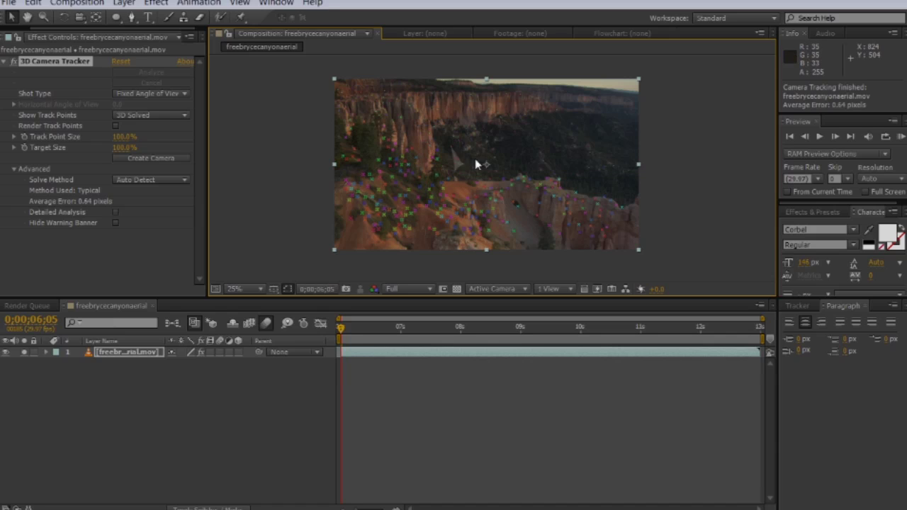
- Inspect the solved track points on the canyon and the layer types a selected point can create, without creating any
{"action": "scroll", "coordinate": [483, 139], "scroll_direction": "up", "scroll_amount": 2}
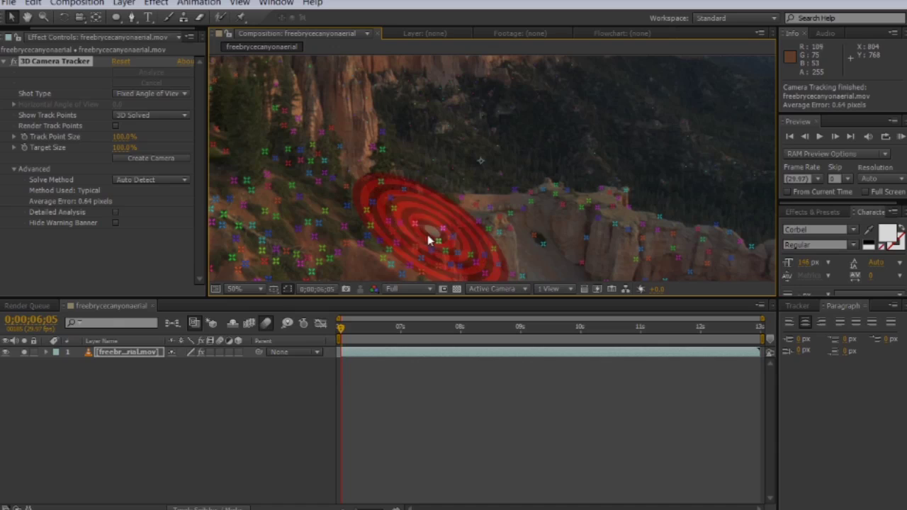
{"action": "left_click", "coordinate": [394, 238]}
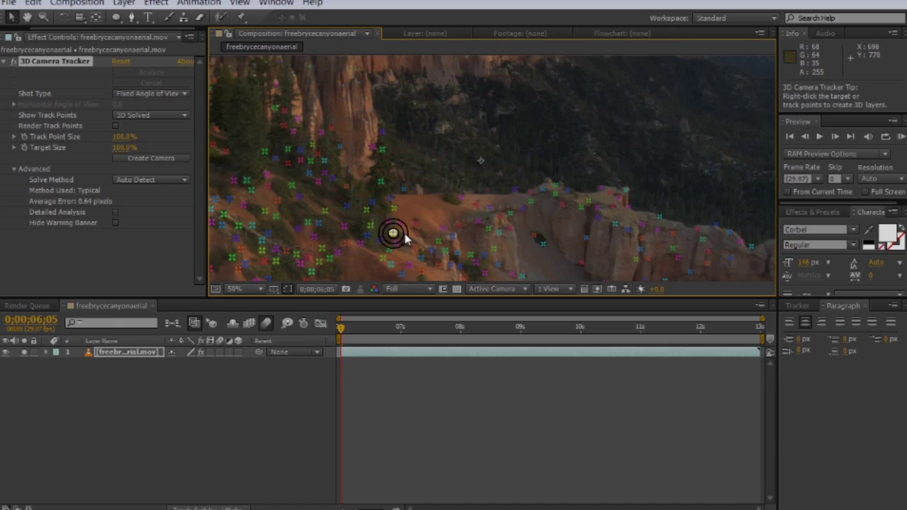
{"action": "right_click", "coordinate": [434, 164]}
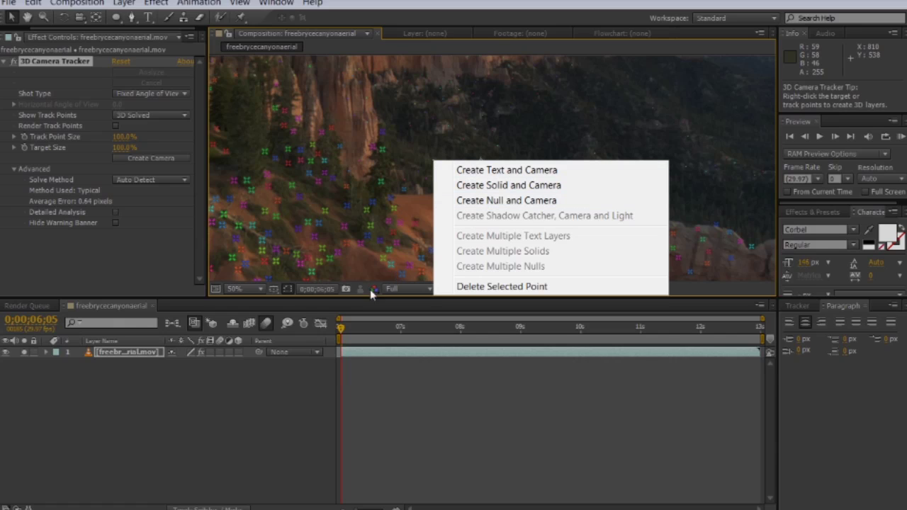
{"action": "left_click", "coordinate": [384, 261]}
{"action": "right_click", "coordinate": [382, 258]}
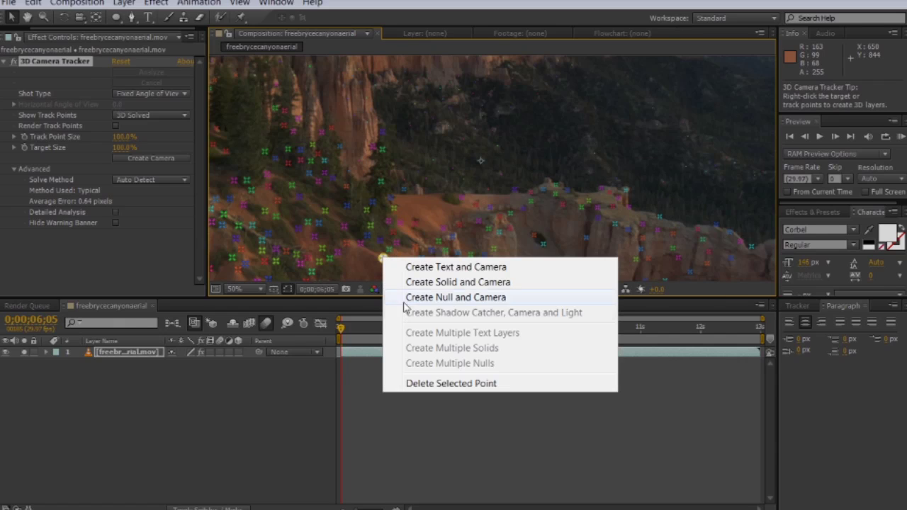
{"action": "left_click", "coordinate": [317, 381]}
{"action": "scroll", "coordinate": [395, 199], "scroll_direction": "down", "scroll_amount": 2}
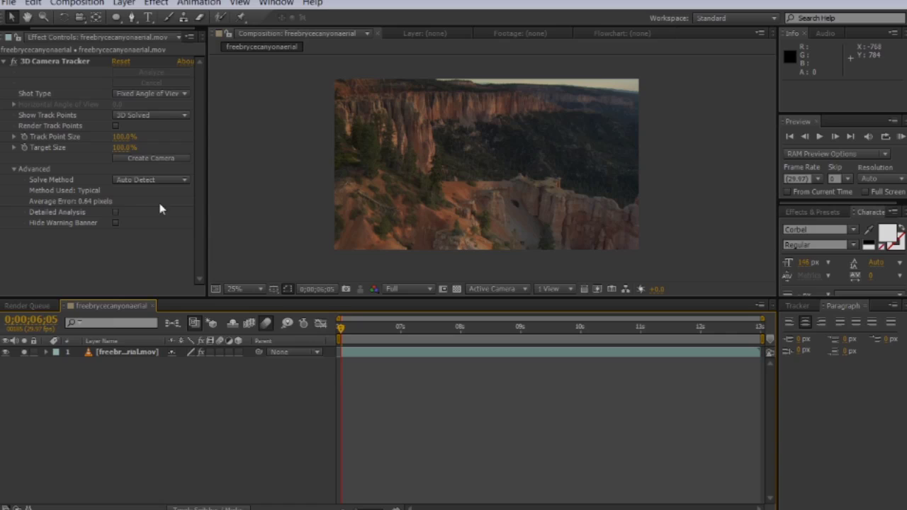
- Create the camera from the 3D Camera Tracker solution, and check the track points at 0;00;07;16
{"action": "left_click", "coordinate": [151, 159]}
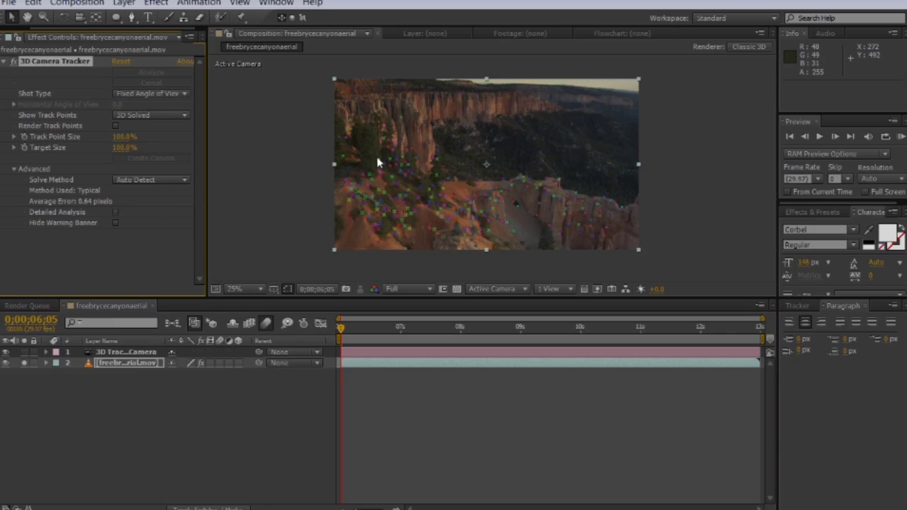
{"action": "left_click_drag", "start_coordinate": [376, 327], "coordinate": [423, 335]}
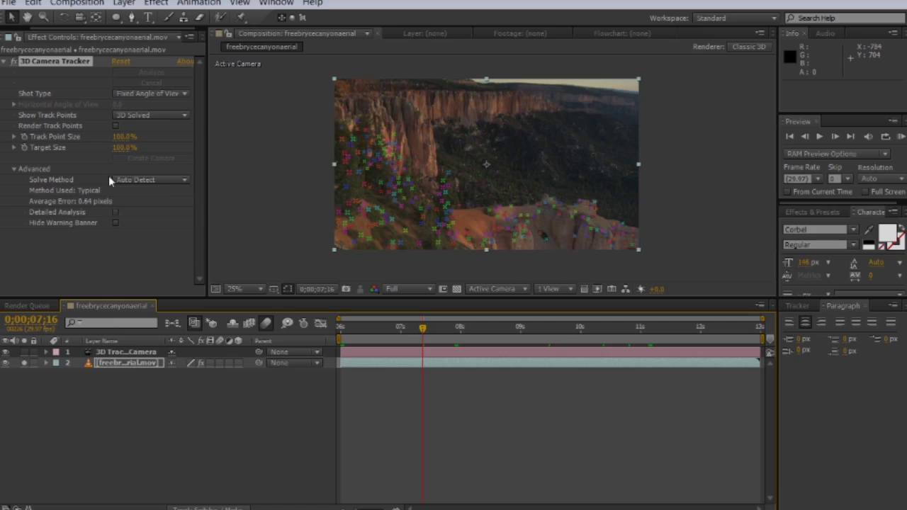
{"action": "left_click", "coordinate": [364, 161]}
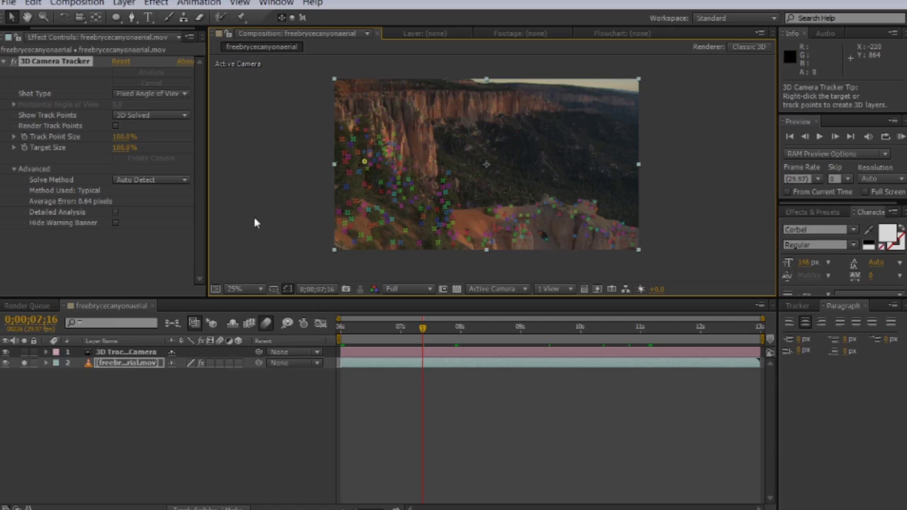
{"action": "left_click", "coordinate": [150, 386]}
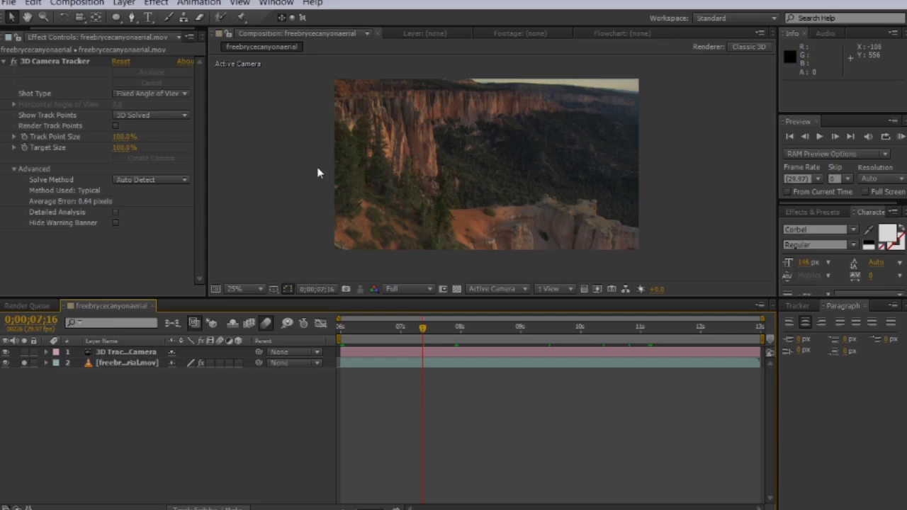
{"action": "left_click", "coordinate": [117, 353]}
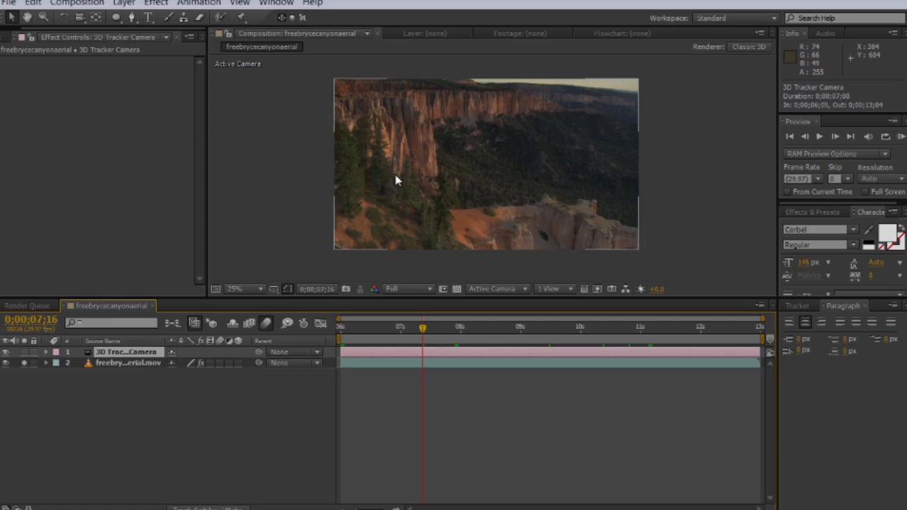
{"action": "key", "text": "ctrl+y"}
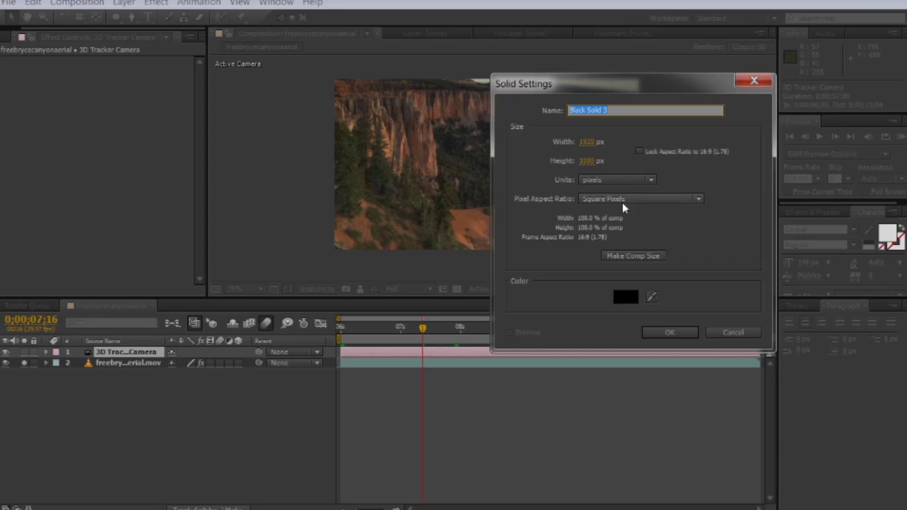
{"action": "left_click", "coordinate": [737, 332]}
- Add the text I'm flying!!! to the canyon composition, make its layer 3D, and scrub through the shot
{"action": "left_click", "coordinate": [147, 17]}
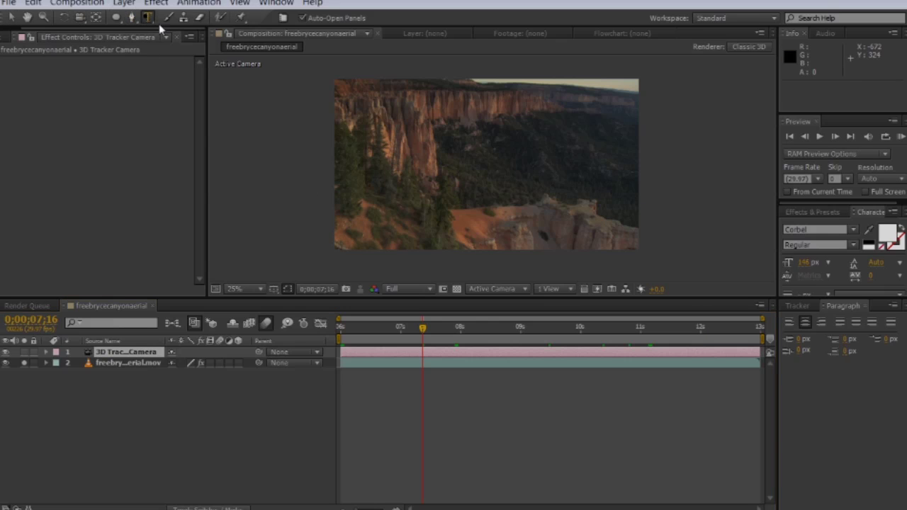
{"action": "left_click", "coordinate": [439, 163]}
{"action": "type", "text": "I'M FLYI"}
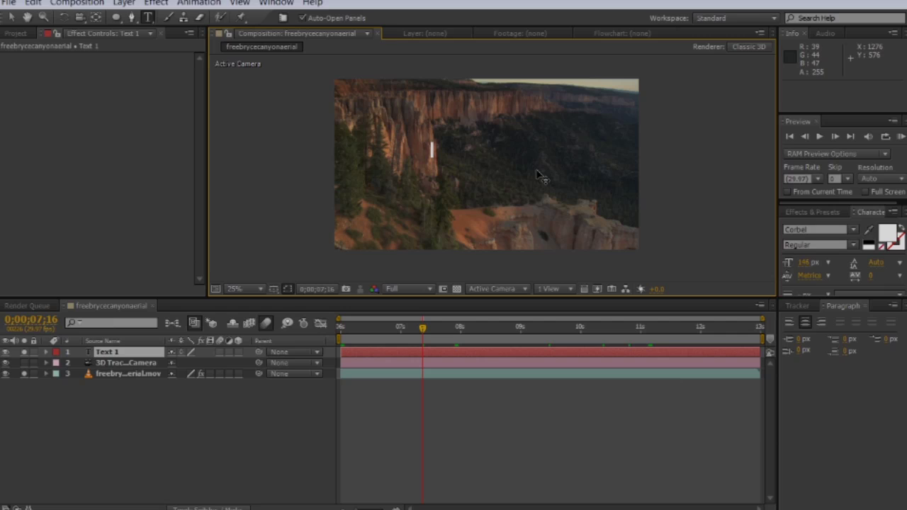
{"action": "type", "text": "NG!!!"}
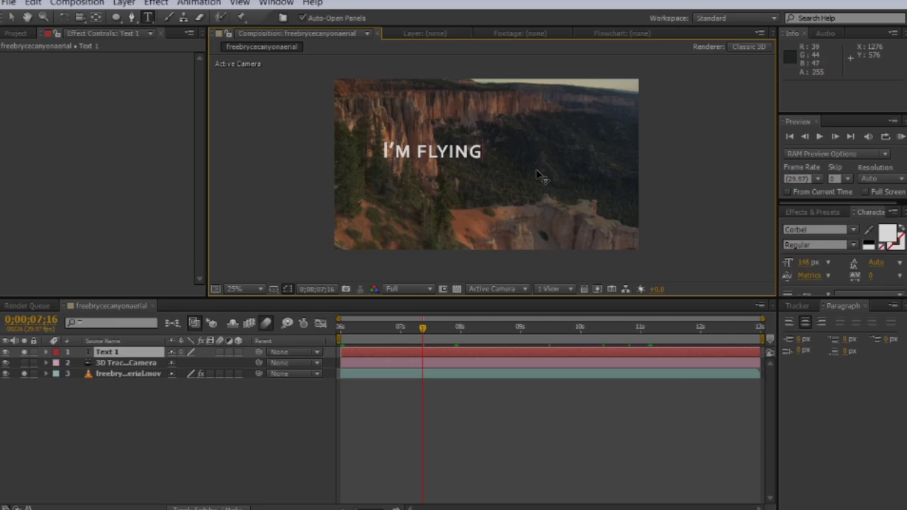
{"action": "left_click", "coordinate": [72, 423]}
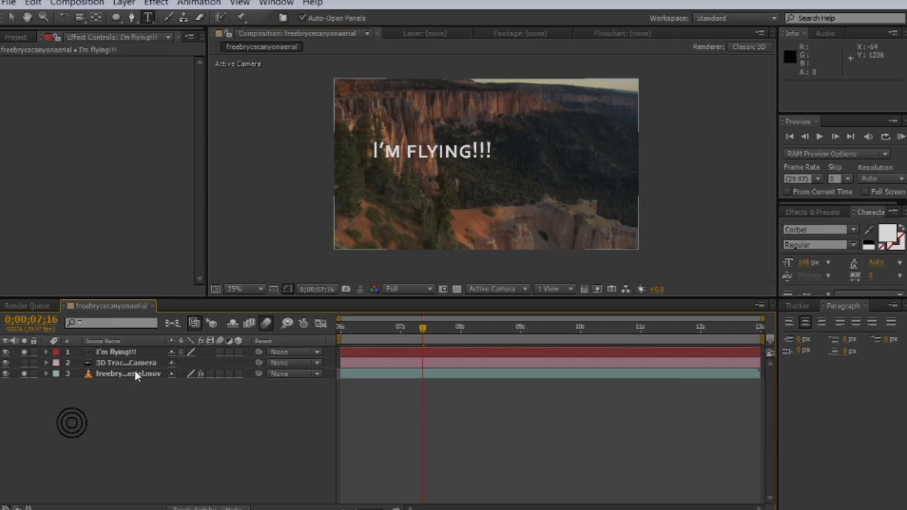
{"action": "left_click", "coordinate": [236, 352]}
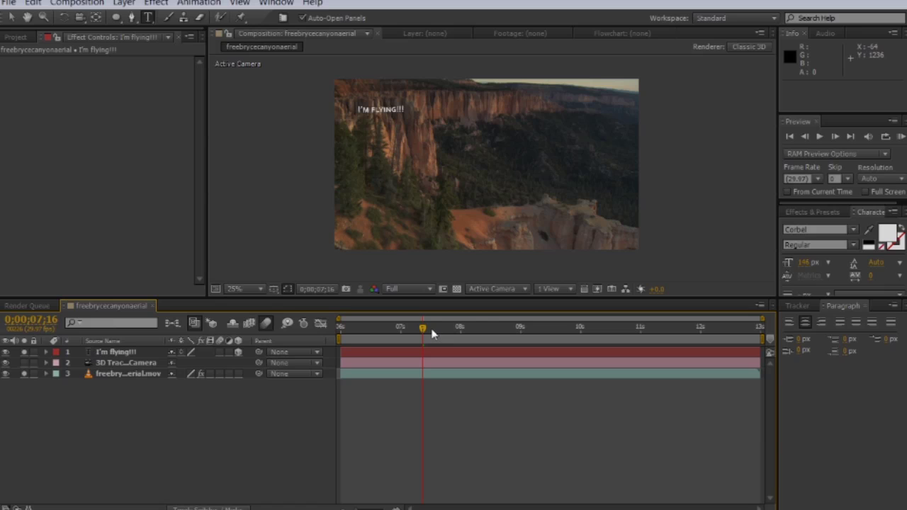
{"action": "left_click_drag", "start_coordinate": [427, 332], "coordinate": [609, 333]}
- Set the composition's preview resolution to Half and move the time back near the start of the shot
{"action": "left_click", "coordinate": [417, 288]}
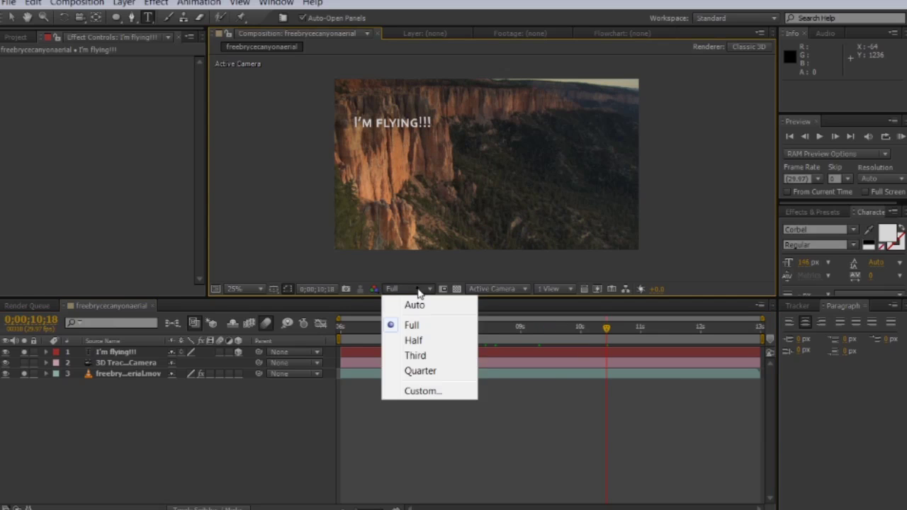
{"action": "left_click", "coordinate": [415, 340]}
{"action": "left_click_drag", "start_coordinate": [397, 327], "coordinate": [347, 319]}
- Move the I'm flying!!! text into the canyon's depth at about 3226, 719, 3288, and preview its motion
{"action": "key", "text": "v"}
{"action": "left_click", "coordinate": [389, 110]}
{"action": "left_click_drag", "start_coordinate": [388, 110], "coordinate": [521, 117]}
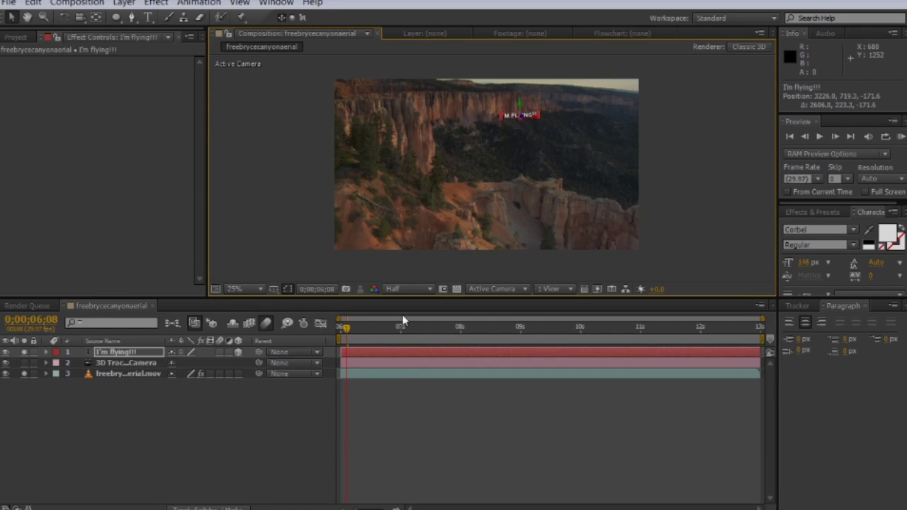
{"action": "left_click_drag", "start_coordinate": [354, 330], "coordinate": [499, 331]}
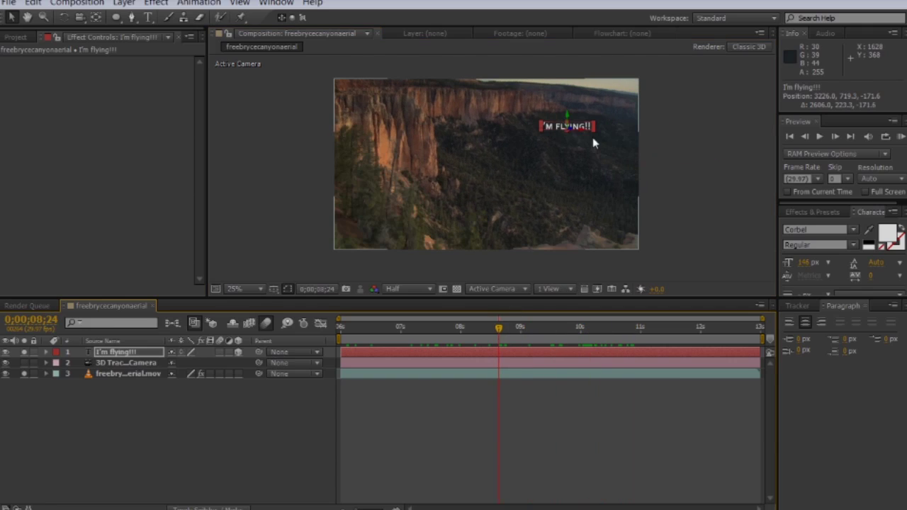
{"action": "left_click_drag", "start_coordinate": [574, 131], "coordinate": [526, 146]}
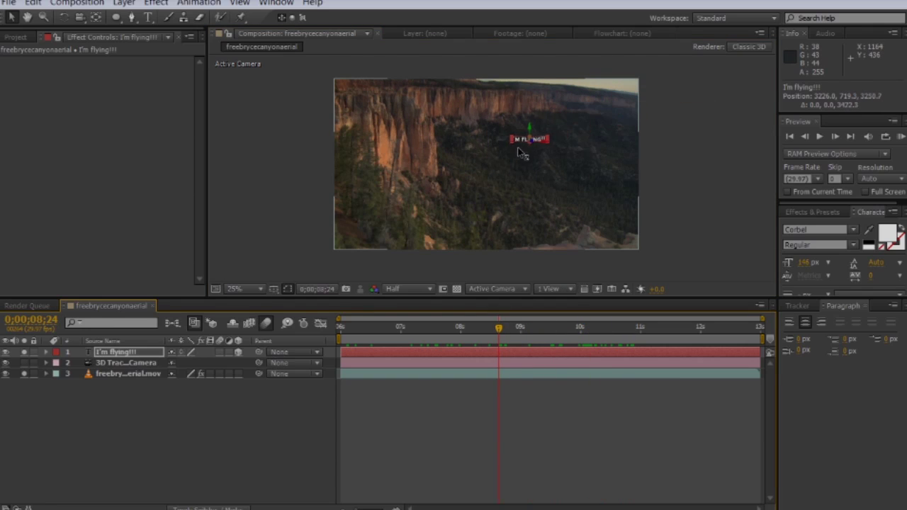
{"action": "key", "text": "space"}
{"action": "key", "text": "space"}
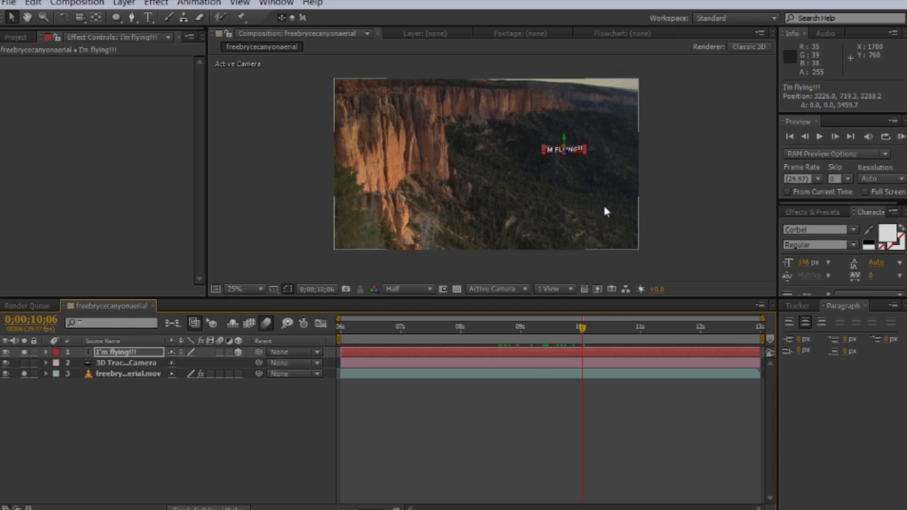
- Move the text to about 2051, 554, 3349 and scale it to 287%, checking it at 0;00;06;05
{"action": "left_click_drag", "start_coordinate": [578, 149], "coordinate": [510, 143]}
{"action": "key", "text": "s"}
{"action": "left_click_drag", "start_coordinate": [231, 362], "coordinate": [456, 356]}
{"action": "mouse_move", "coordinate": [348, 328]}
{"action": "left_mouse_down"}
{"action": "mouse_move", "coordinate": [771, 324]}
{"action": "mouse_move", "coordinate": [339, 325]}
{"action": "left_mouse_up"}
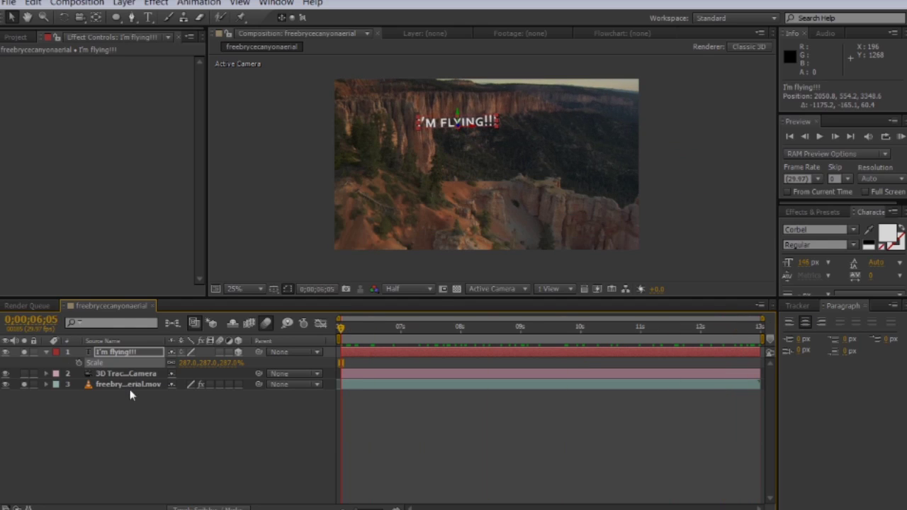
- Delete the I'm flying!!! text layer and scrub the bare footage, returning to 0;00;06;05
{"action": "left_click", "coordinate": [130, 349]}
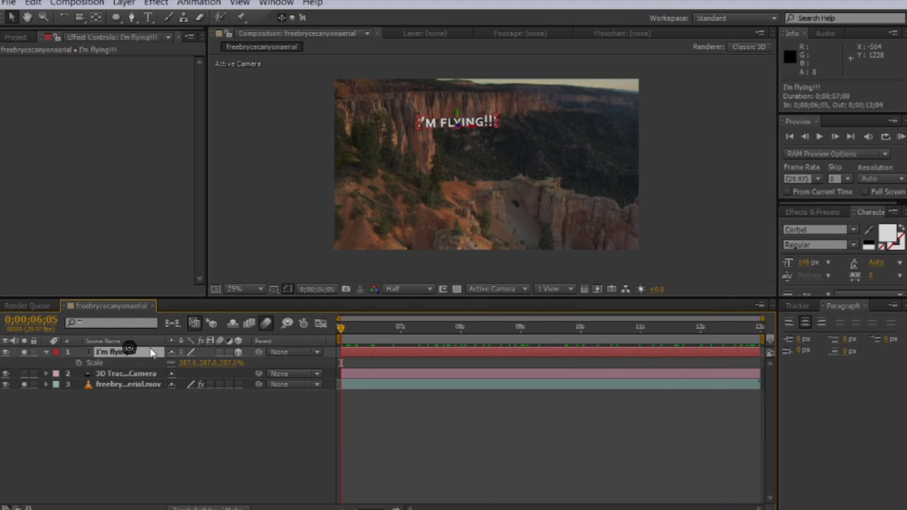
{"action": "key", "text": "Delete"}
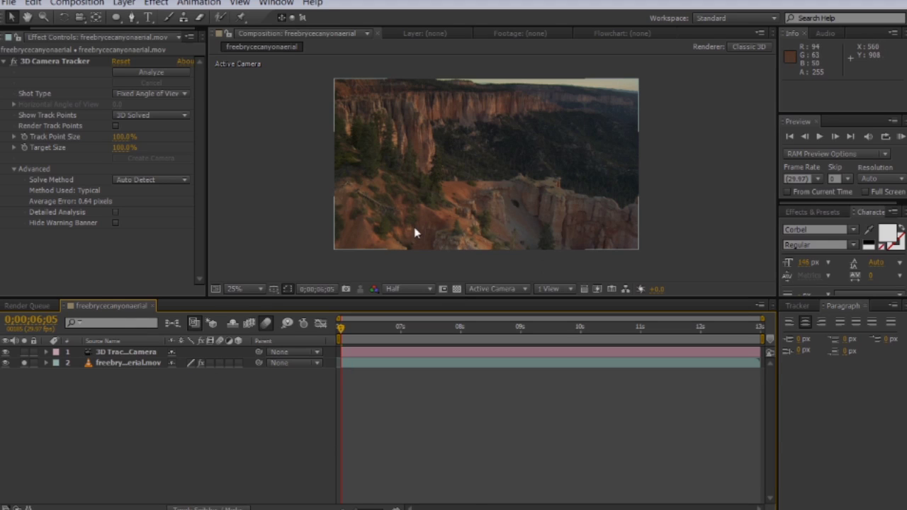
{"action": "left_click_drag", "start_coordinate": [362, 330], "coordinate": [273, 290]}
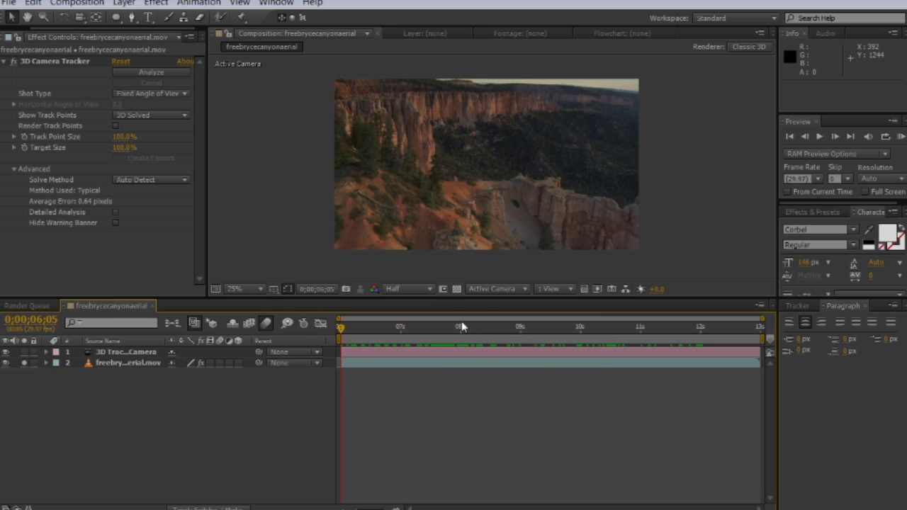
- Scrub the bare canyon footage and inspect the distant cliffs up close at 0;00;09;21, returning to 0;00;06;05
{"action": "left_click_drag", "start_coordinate": [418, 324], "coordinate": [306, 327]}
{"action": "left_click_drag", "start_coordinate": [389, 334], "coordinate": [320, 329]}
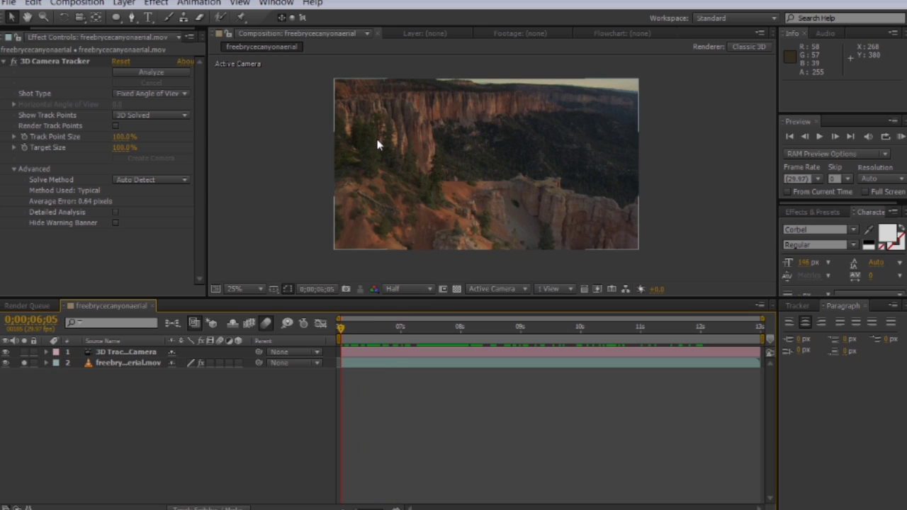
{"action": "left_click_drag", "start_coordinate": [464, 329], "coordinate": [553, 333]}
{"action": "scroll", "coordinate": [511, 175], "scroll_direction": "up", "scroll_amount": 4}
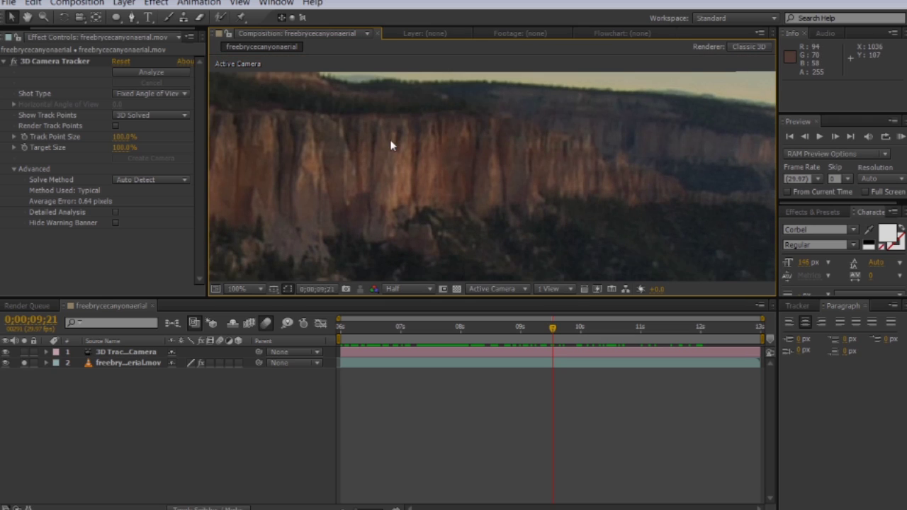
{"action": "scroll", "coordinate": [393, 145], "scroll_direction": "down", "scroll_amount": 2}
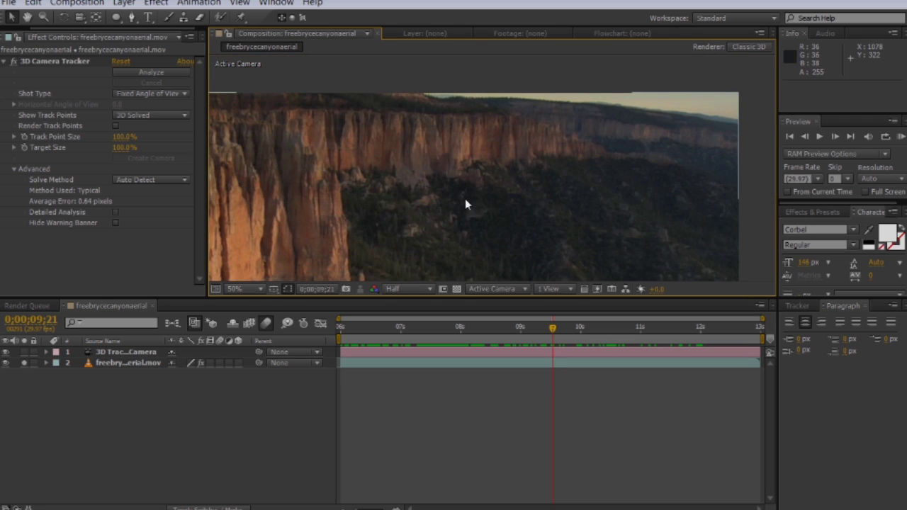
{"action": "scroll", "coordinate": [465, 204], "scroll_direction": "down", "scroll_amount": 2}
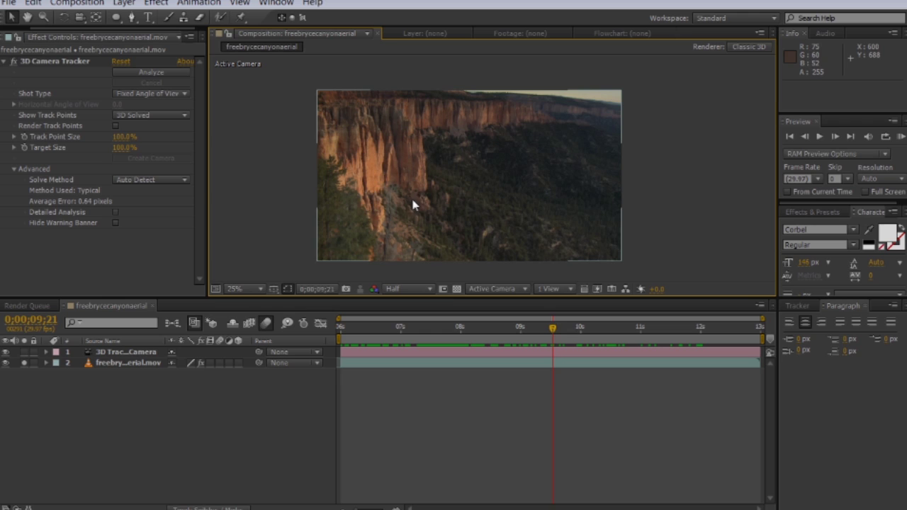
{"action": "left_click_drag", "start_coordinate": [399, 326], "coordinate": [320, 305]}
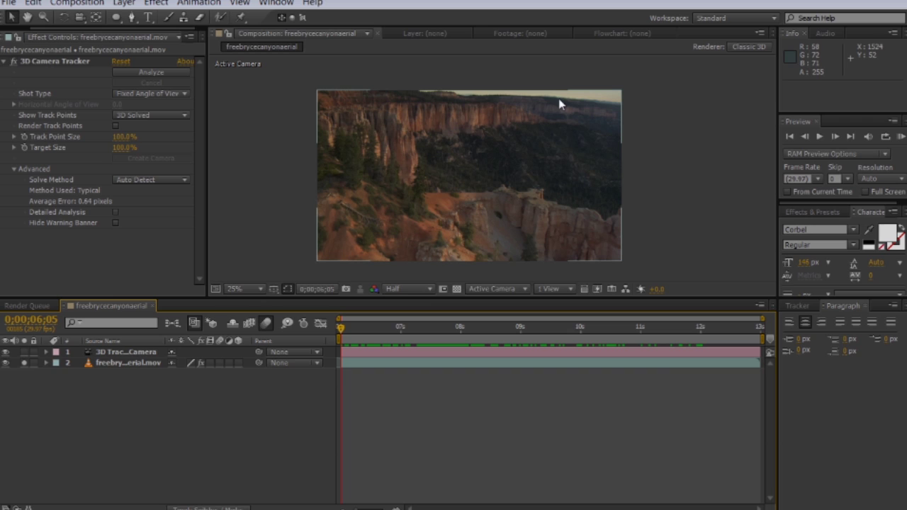
{"action": "left_click", "coordinate": [385, 328]}
{"action": "left_click_drag", "start_coordinate": [386, 329], "coordinate": [320, 328]}
{"action": "mouse_move", "coordinate": [354, 333]}
{"action": "left_mouse_down"}
{"action": "mouse_move", "coordinate": [757, 333]}
{"action": "mouse_move", "coordinate": [341, 328]}
{"action": "left_mouse_up"}
- Create a new black 1920 x 1080 px solid and rename its layer Element
{"action": "left_click", "coordinate": [124, 3]}
{"action": "mouse_move", "coordinate": [135, 18]}
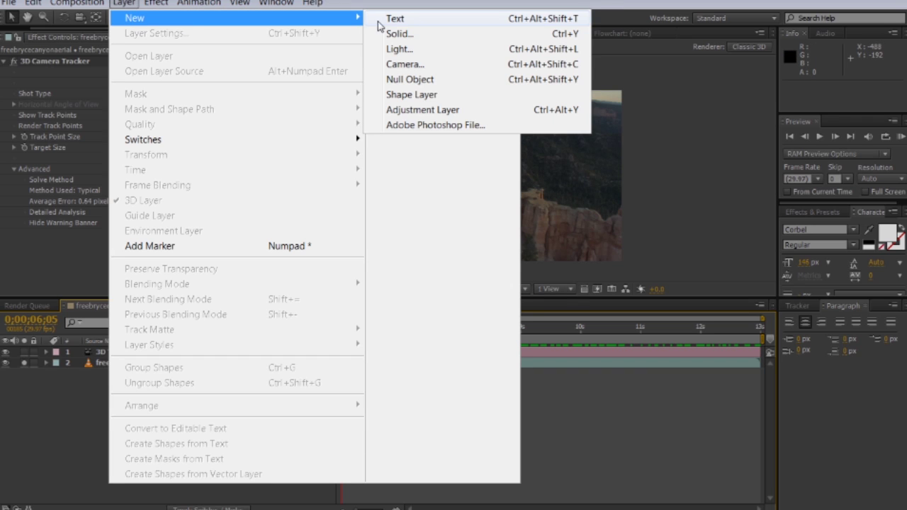
{"action": "left_click", "coordinate": [397, 34]}
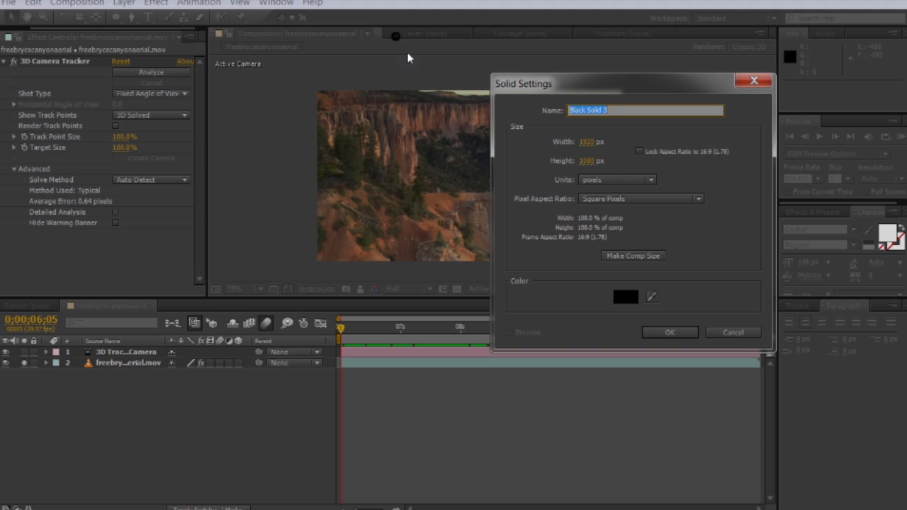
{"action": "left_click", "coordinate": [668, 333]}
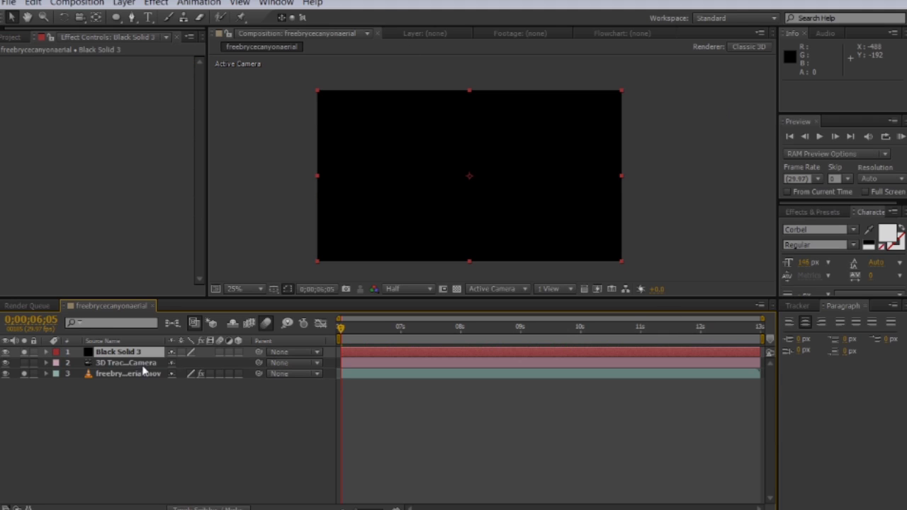
{"action": "key", "text": "Return"}
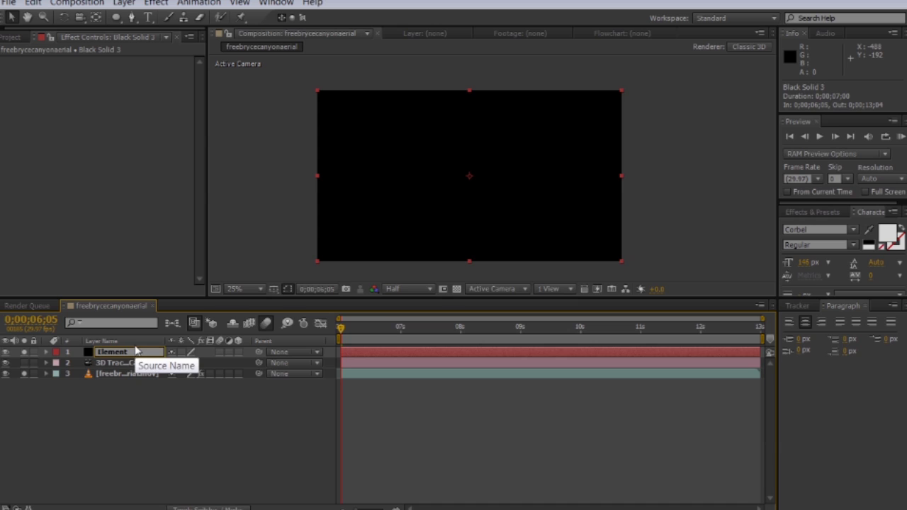
{"action": "type", "text": "Element"}
{"action": "key", "text": "Return"}
{"action": "left_click", "coordinate": [167, 391]}
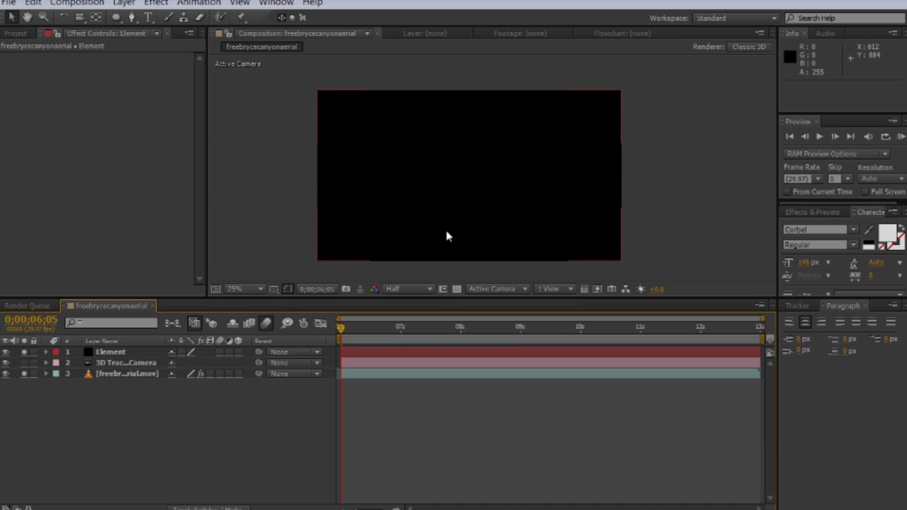
- Apply the Video Copilot Element effect to the Element layer and open its Scene Setup
{"action": "left_click", "coordinate": [112, 353]}
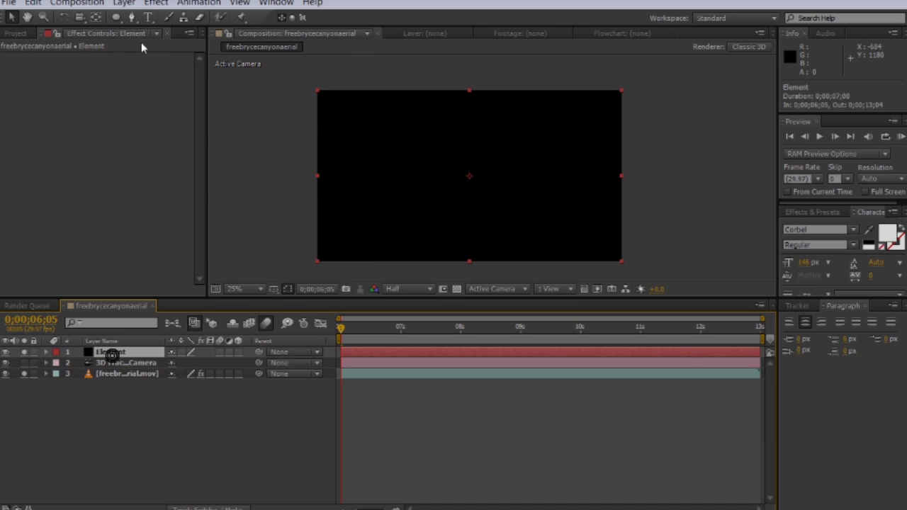
{"action": "left_click", "coordinate": [154, 3]}
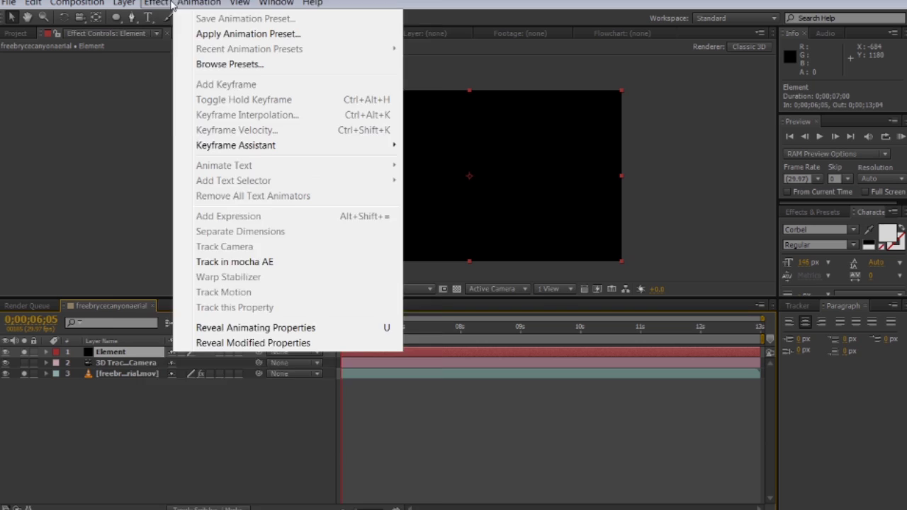
{"action": "mouse_move", "coordinate": [425, 18]}
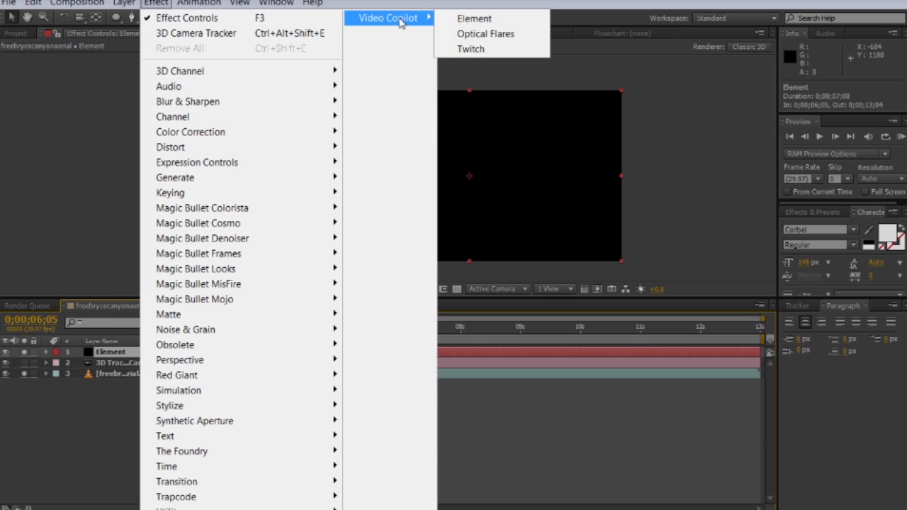
{"action": "left_click", "coordinate": [485, 22]}
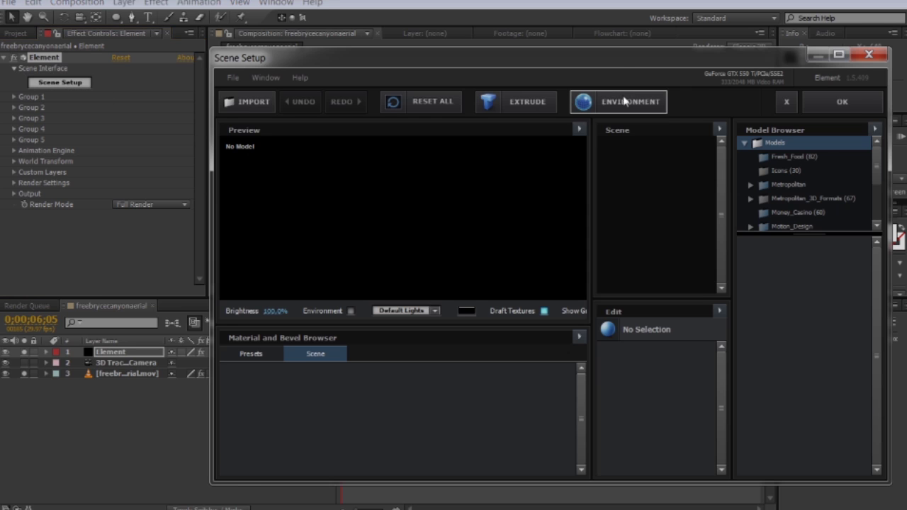
- Browse the model folders and add the ball_fracture model from Starter_Pack to the scene
{"action": "scroll", "coordinate": [706, 208], "scroll_direction": "down", "scroll_amount": 3}
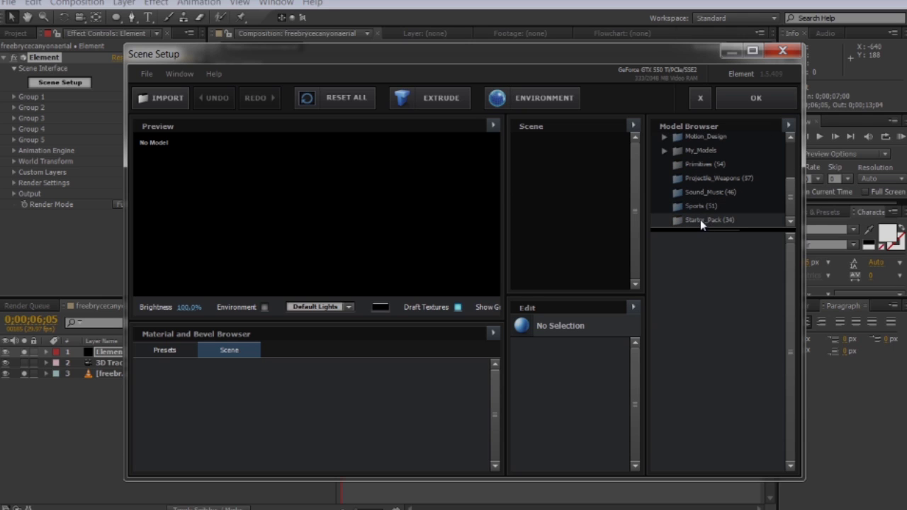
{"action": "left_click", "coordinate": [701, 220]}
{"action": "scroll", "coordinate": [661, 310], "scroll_direction": "down", "scroll_amount": 2}
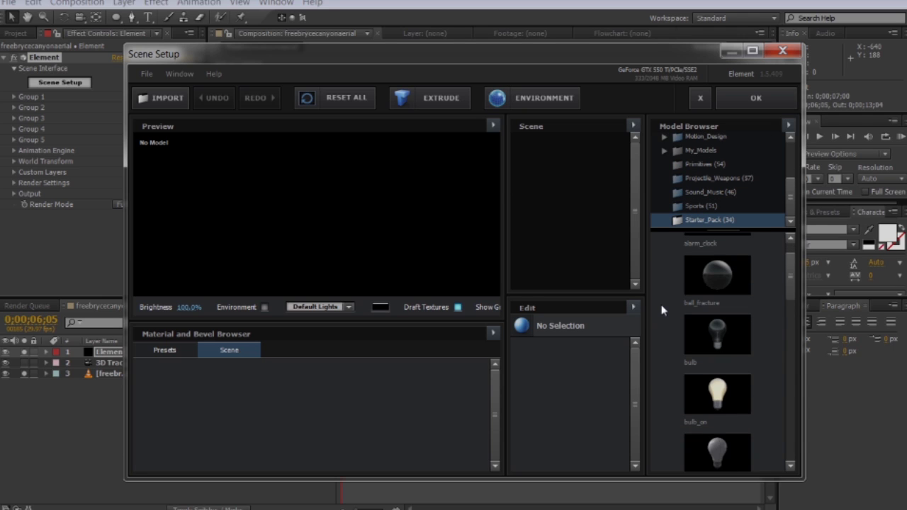
{"action": "scroll", "coordinate": [703, 202], "scroll_direction": "up", "scroll_amount": 1}
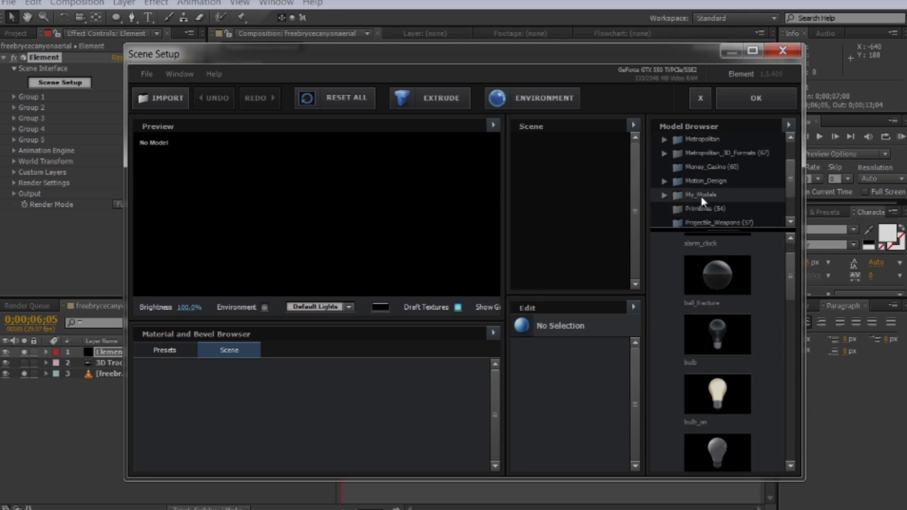
{"action": "scroll", "coordinate": [703, 170], "scroll_direction": "up", "scroll_amount": 1}
{"action": "scroll", "coordinate": [701, 162], "scroll_direction": "down", "scroll_amount": 1}
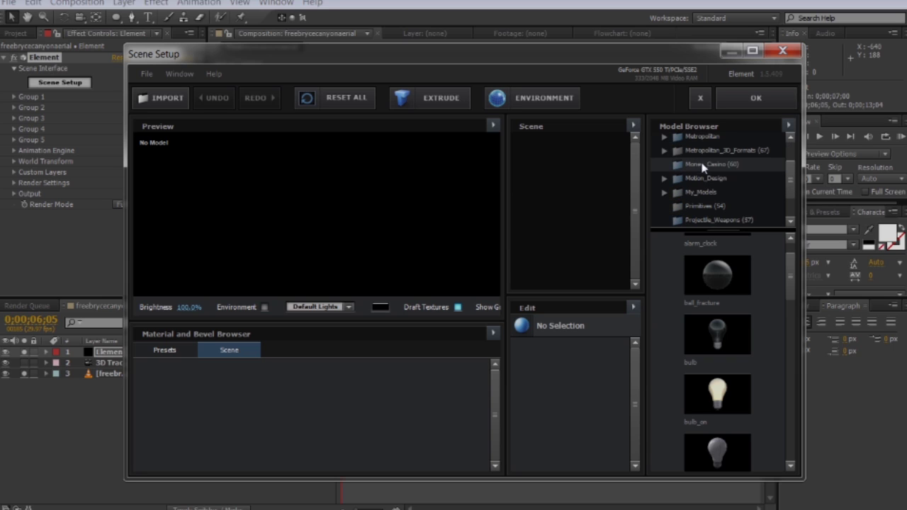
{"action": "scroll", "coordinate": [701, 202], "scroll_direction": "down", "scroll_amount": 3}
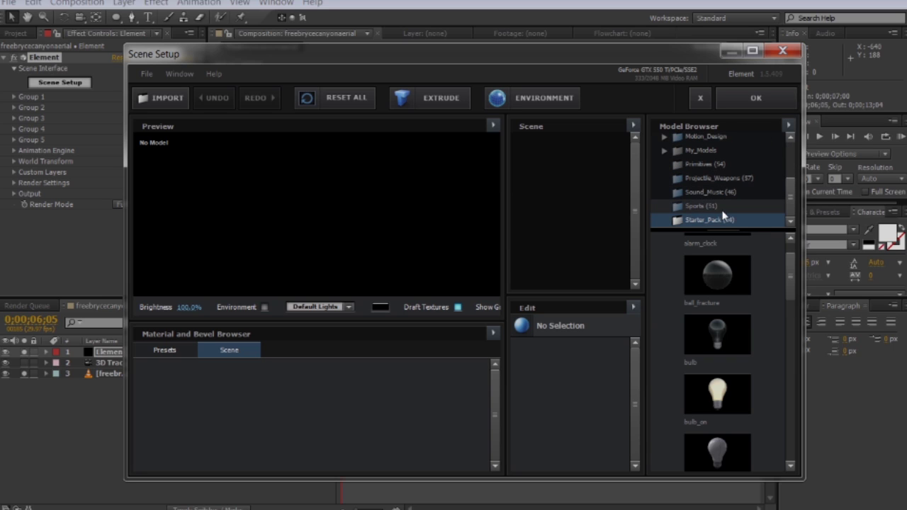
{"action": "left_click", "coordinate": [716, 280]}
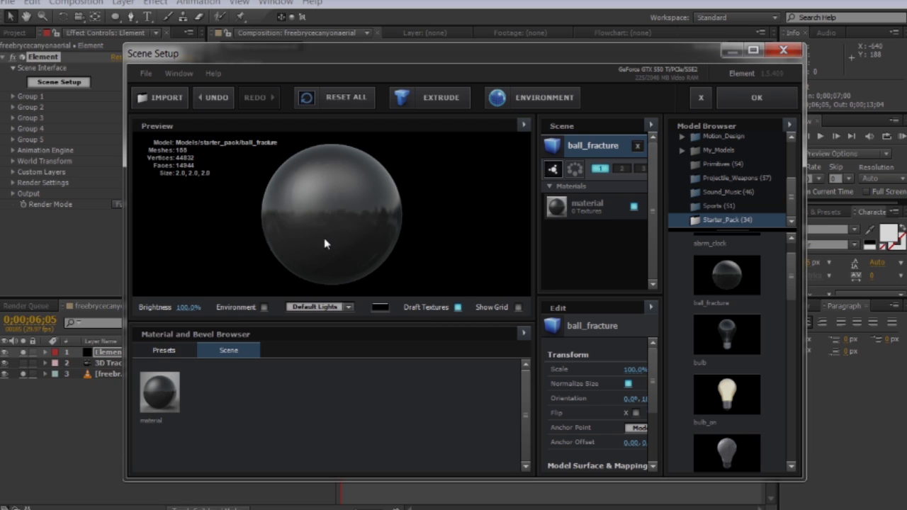
- Apply the stone_09 material from the Pro_Shaders Stone presets to the ball and accept the scene setup
{"action": "left_click", "coordinate": [174, 353]}
{"action": "left_click", "coordinate": [182, 394]}
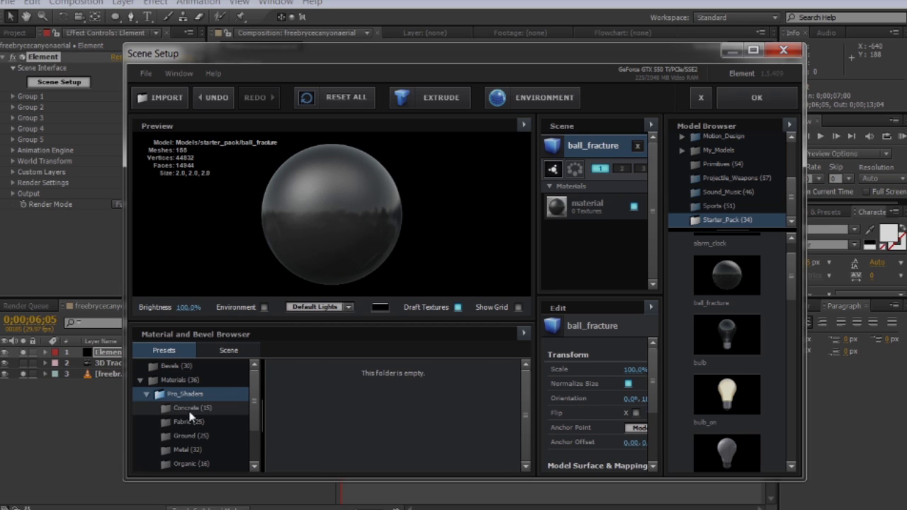
{"action": "scroll", "coordinate": [180, 424], "scroll_direction": "down", "scroll_amount": 2}
{"action": "scroll", "coordinate": [180, 420], "scroll_direction": "up", "scroll_amount": 2}
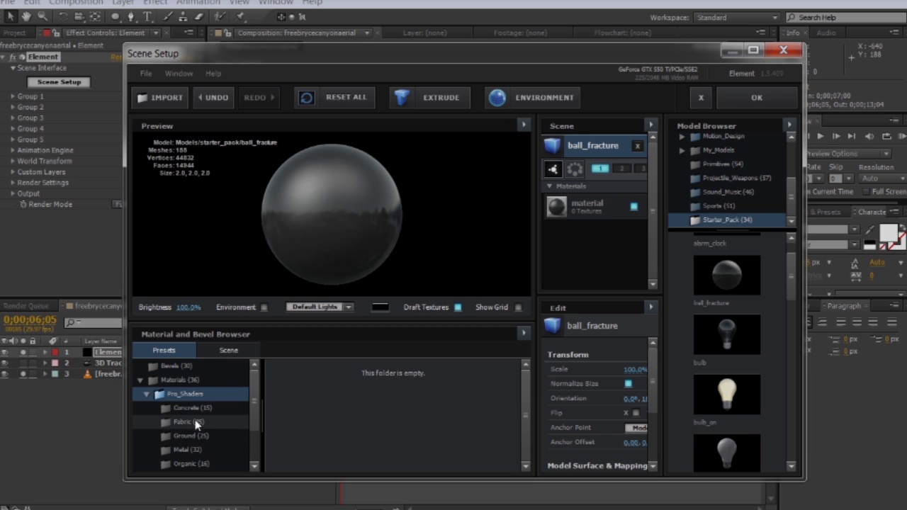
{"action": "scroll", "coordinate": [192, 450], "scroll_direction": "down", "scroll_amount": 2}
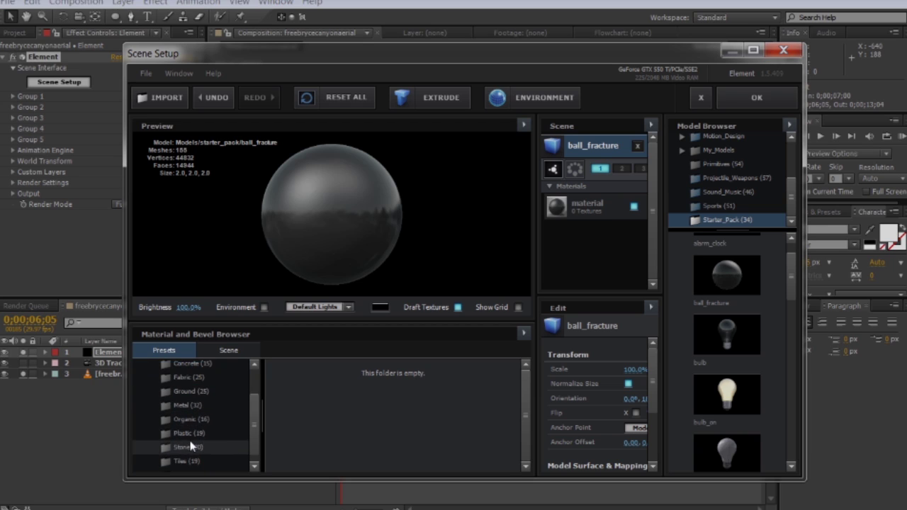
{"action": "left_click", "coordinate": [186, 448]}
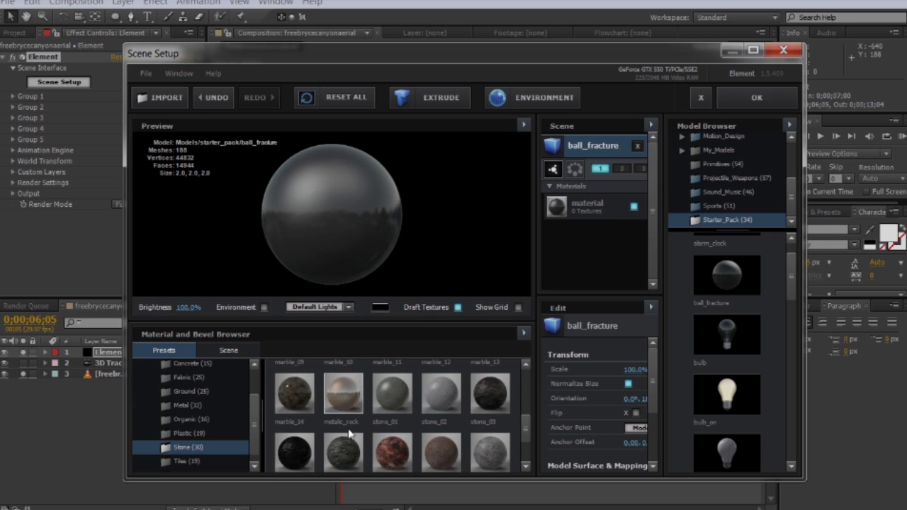
{"action": "scroll", "coordinate": [333, 432], "scroll_direction": "down", "scroll_amount": 3}
{"action": "left_click_drag", "start_coordinate": [297, 440], "coordinate": [374, 183]}
{"action": "scroll", "coordinate": [343, 436], "scroll_direction": "up", "scroll_amount": 1}
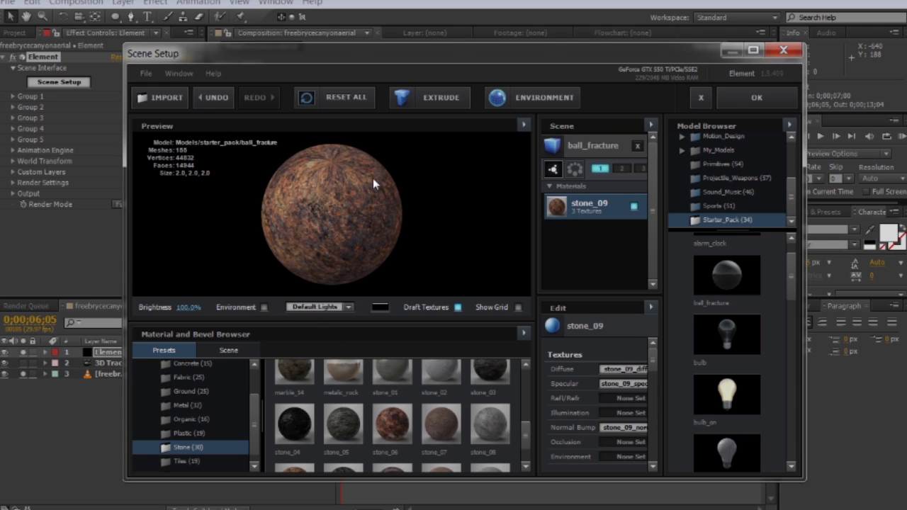
{"action": "left_click", "coordinate": [757, 99]}
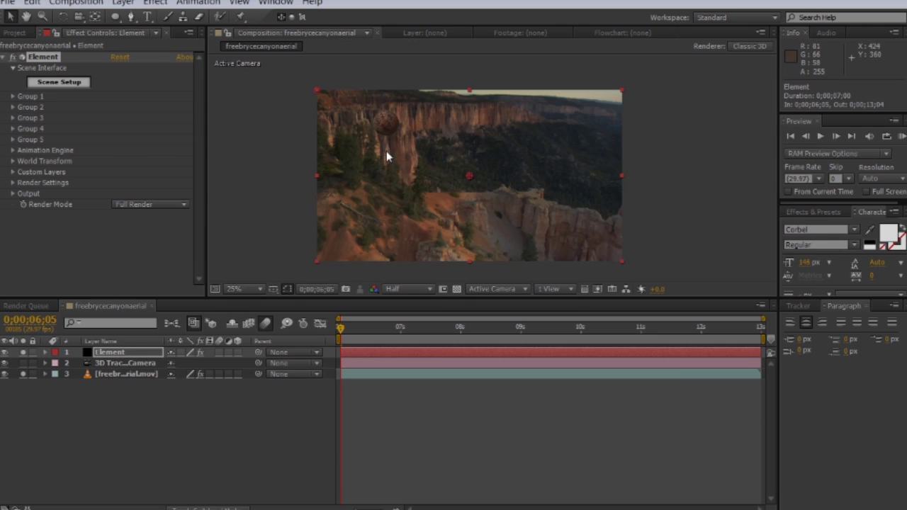
- Preview how the stone ball tracks with the canyon footage, returning to 0;00;06;05
{"action": "scroll", "coordinate": [386, 153], "scroll_direction": "up", "scroll_amount": 1}
{"action": "left_click_drag", "start_coordinate": [373, 328], "coordinate": [255, 326]}
{"action": "left_click_drag", "start_coordinate": [356, 327], "coordinate": [241, 323]}
{"action": "key", "text": "space"}
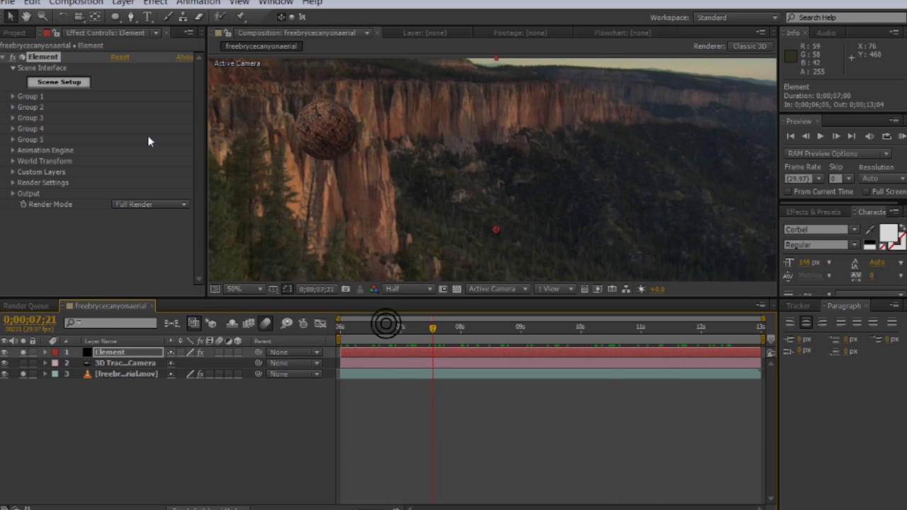
{"action": "left_click_drag", "start_coordinate": [392, 333], "coordinate": [270, 333]}
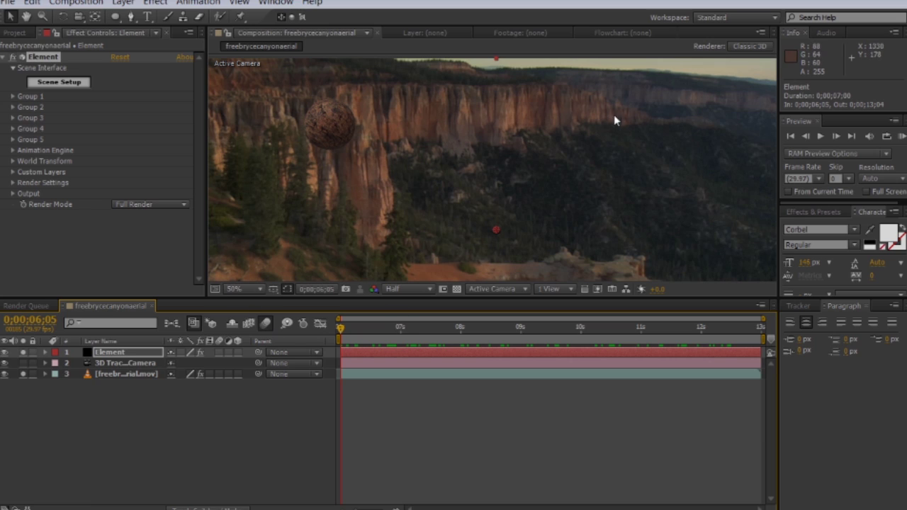
- Set the Particle Count in Group 1's Particle Replicator to 8
{"action": "left_click", "coordinate": [13, 97]}
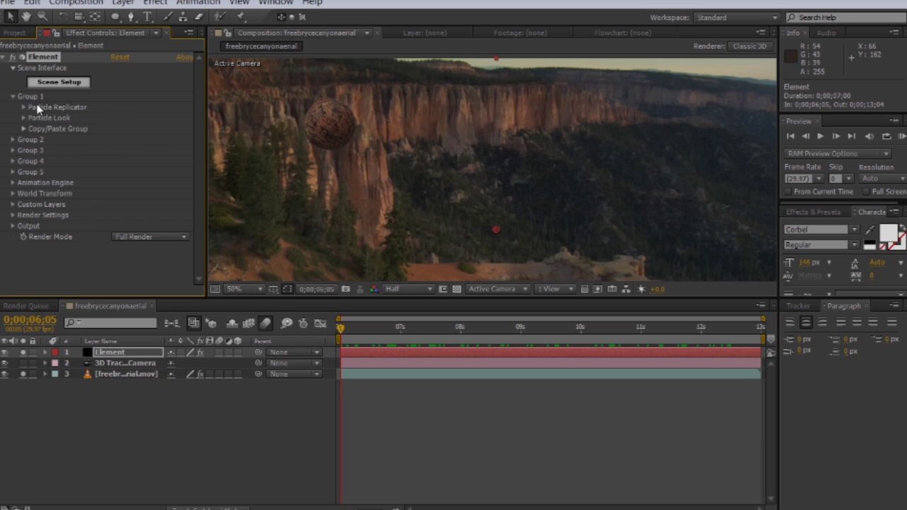
{"action": "left_click", "coordinate": [23, 107]}
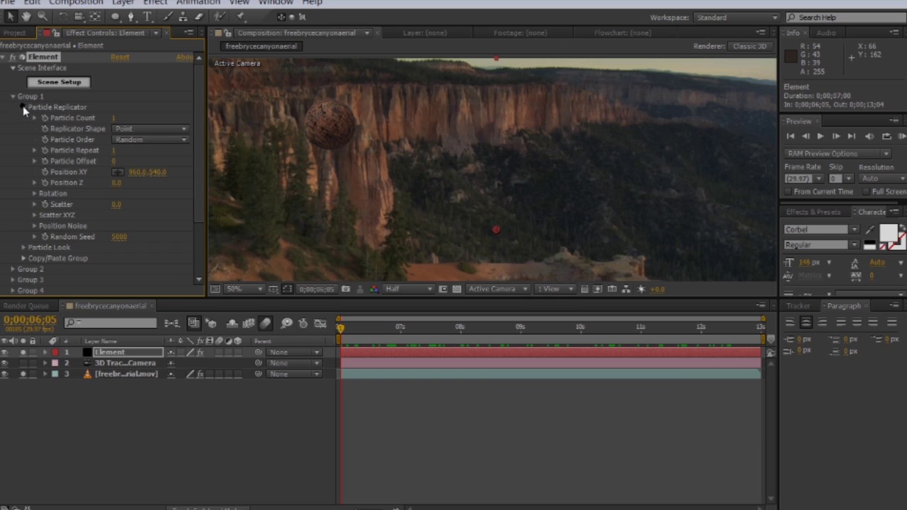
{"action": "left_click", "coordinate": [113, 117]}
{"action": "left_click", "coordinate": [59, 82]}
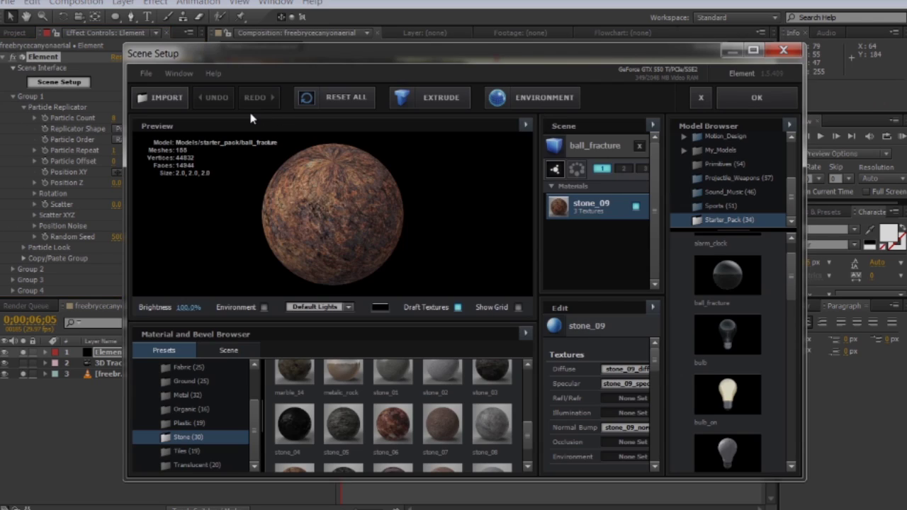
{"action": "left_click", "coordinate": [784, 50]}
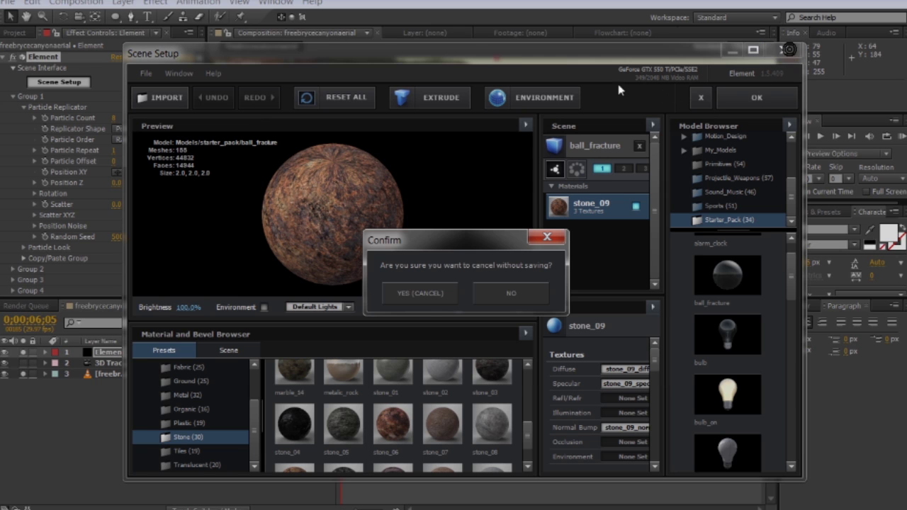
{"action": "left_click", "coordinate": [414, 293]}
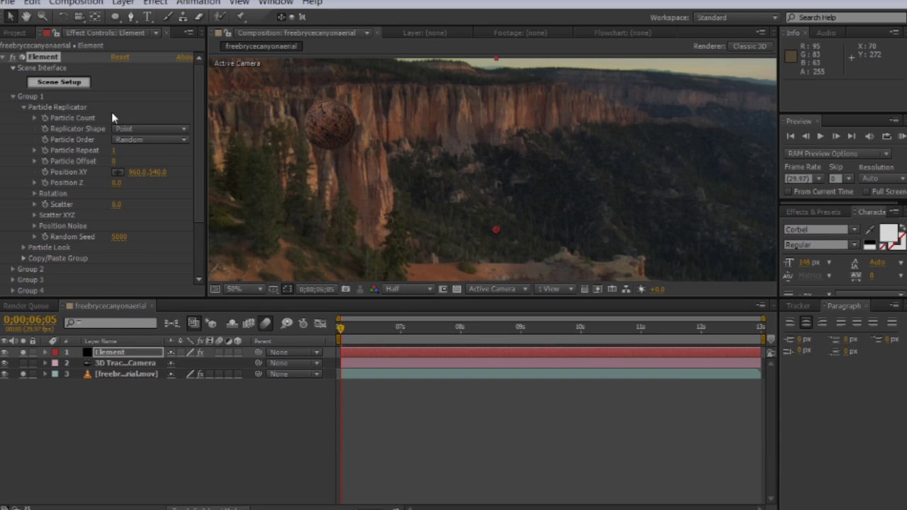
- Set Group 1's Replicator Shape to Sphere
{"action": "left_click", "coordinate": [149, 130]}
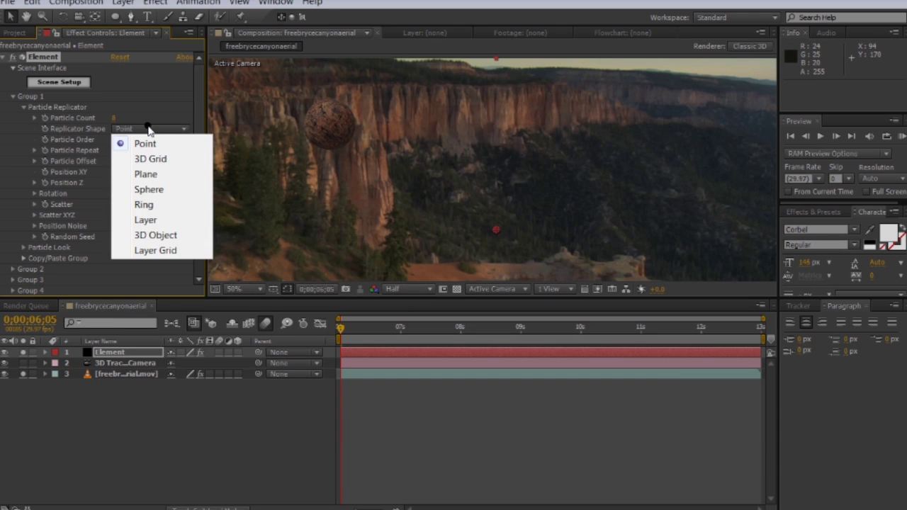
{"action": "left_click", "coordinate": [149, 189]}
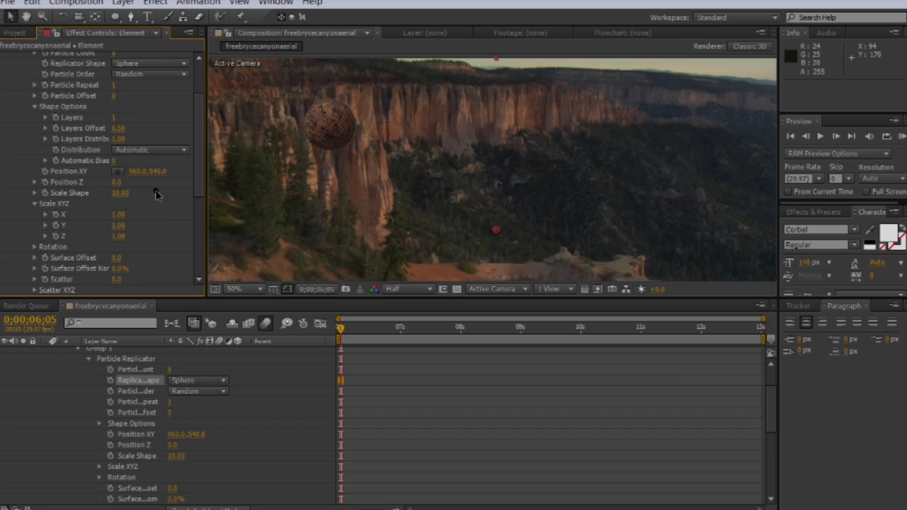
- Set Group 1's Replicator Shape to Ring and its Scale Shape to 25.60
{"action": "left_click", "coordinate": [149, 63]}
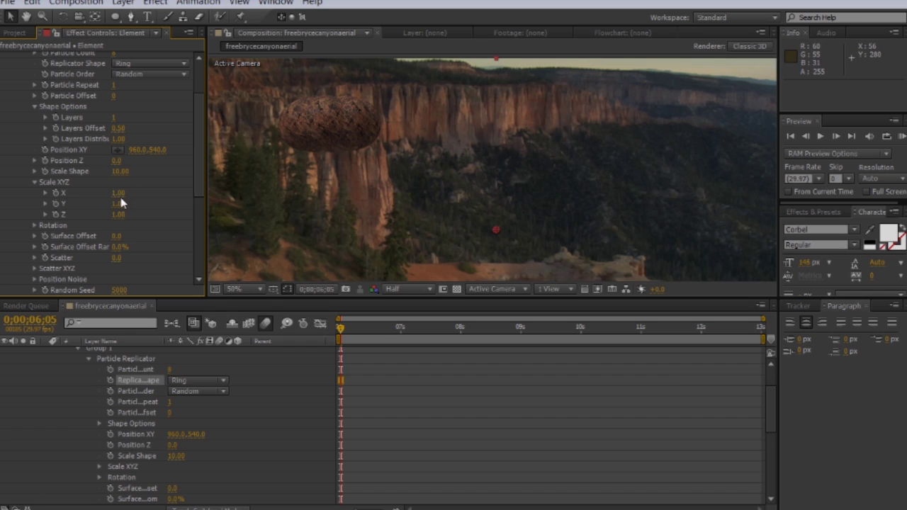
{"action": "mouse_move", "coordinate": [120, 171]}
{"action": "left_mouse_down"}
{"action": "mouse_move", "coordinate": [142, 171]}
{"action": "mouse_move", "coordinate": [125, 162]}
{"action": "left_mouse_up"}
{"action": "scroll", "coordinate": [44, 170], "scroll_direction": "down", "scroll_amount": 2}
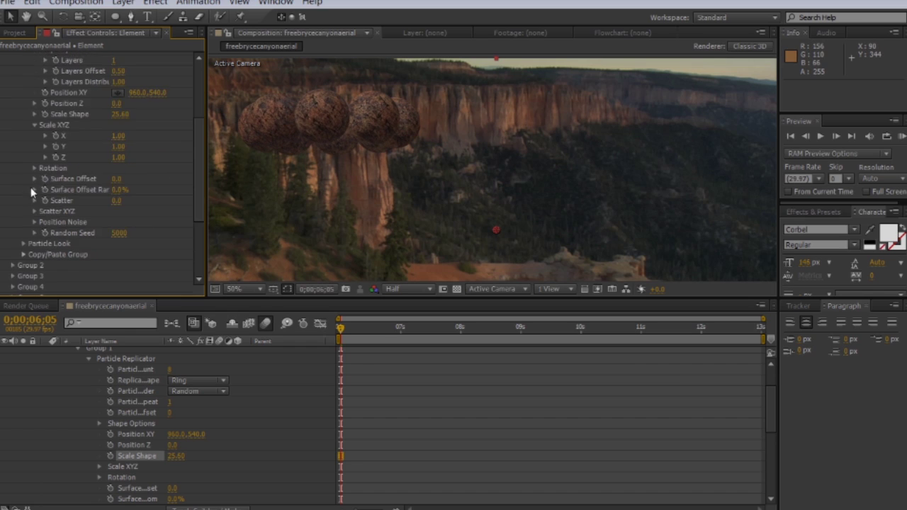
- Set Group 1's Particle Look Size to 7.34 and Size Random to 48%, and preview the balls along the shot
{"action": "left_click", "coordinate": [23, 243]}
{"action": "scroll", "coordinate": [23, 243], "scroll_direction": "down", "scroll_amount": 1}
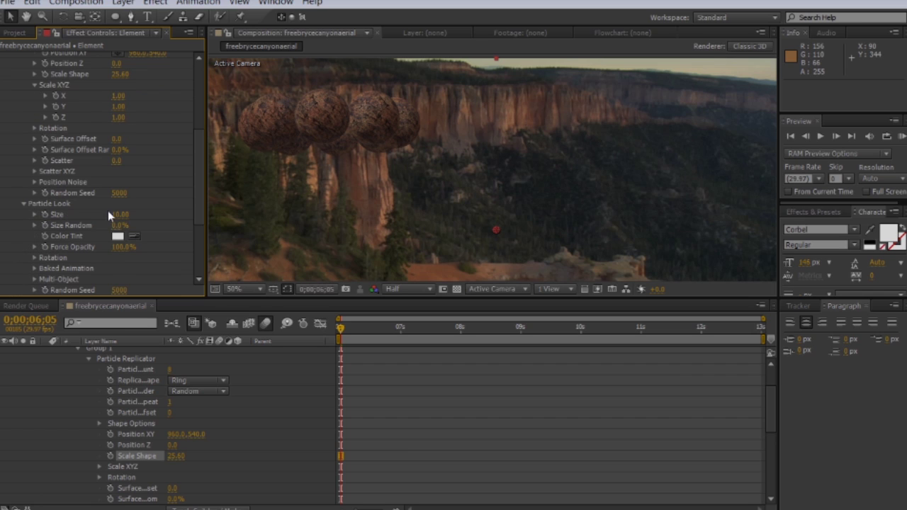
{"action": "left_click_drag", "start_coordinate": [119, 215], "coordinate": [154, 210]}
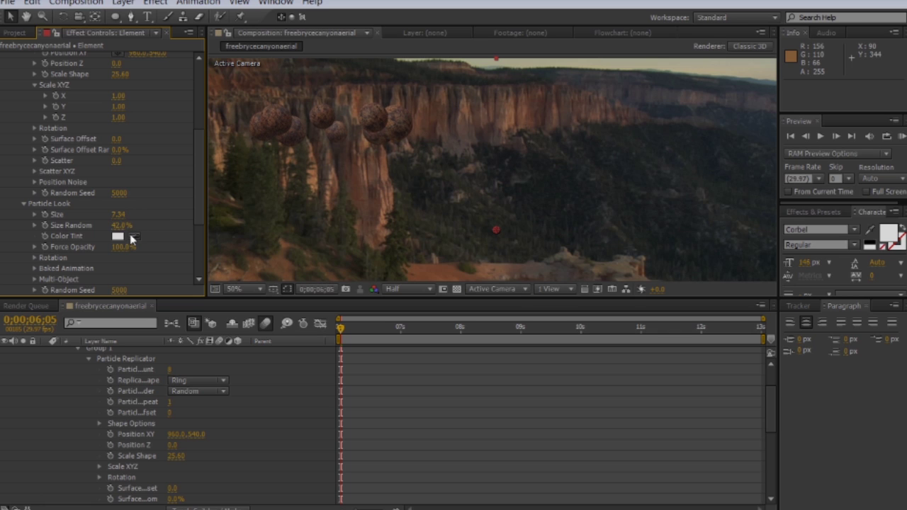
{"action": "left_click_drag", "start_coordinate": [379, 329], "coordinate": [660, 329]}
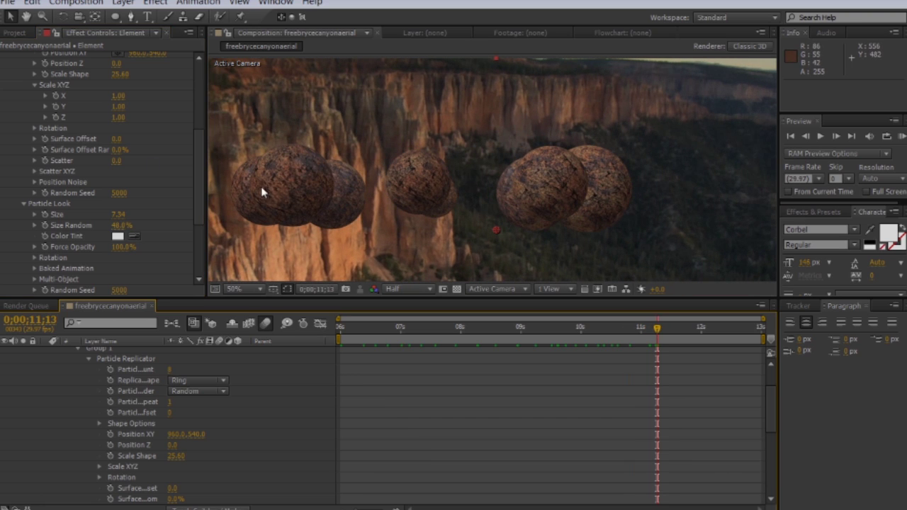
{"action": "key", "text": "Home"}
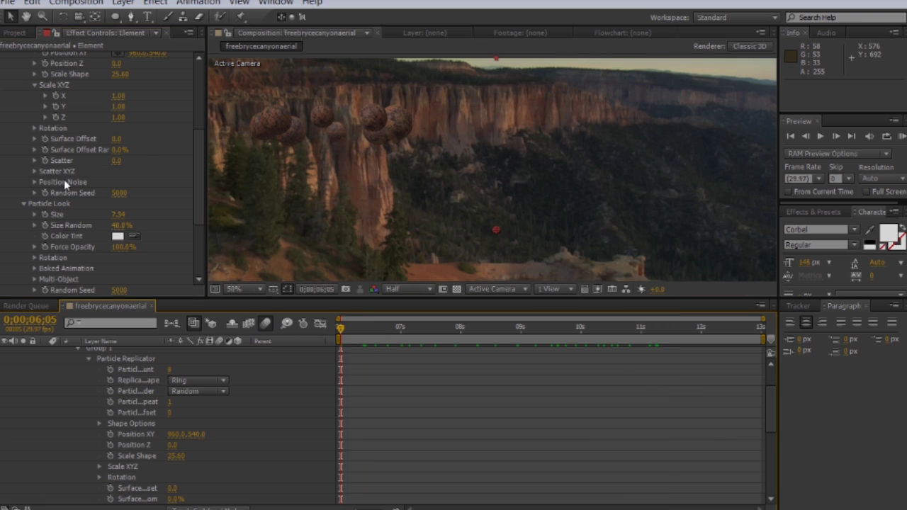
- Tilt Group 1's ring by setting the replicator's X Rotation to 16° and Y Rotation to 74°
{"action": "left_click", "coordinate": [34, 128]}
{"action": "left_click_drag", "start_coordinate": [122, 149], "coordinate": [141, 136]}
{"action": "left_click_drag", "start_coordinate": [365, 335], "coordinate": [340, 328]}
{"action": "left_click_drag", "start_coordinate": [127, 136], "coordinate": [126, 142]}
{"action": "mouse_move", "coordinate": [357, 334]}
{"action": "left_mouse_down"}
{"action": "mouse_move", "coordinate": [681, 333]}
{"action": "mouse_move", "coordinate": [340, 331]}
{"action": "left_mouse_up"}
{"action": "left_click_drag", "start_coordinate": [133, 150], "coordinate": [176, 150]}
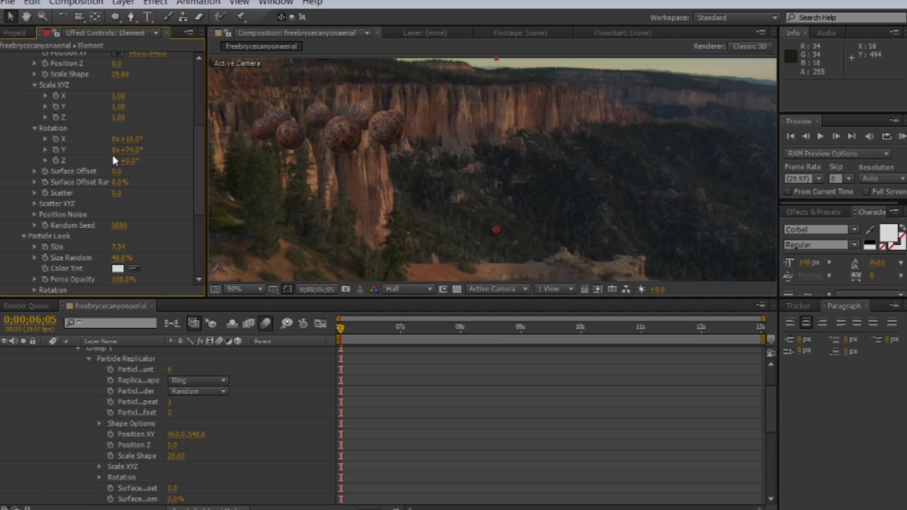
- Add the expression time*20 to the Y Rotation of Group 1's Particle Replicator
{"action": "left_click", "coordinate": [53, 151], "text": "alt"}
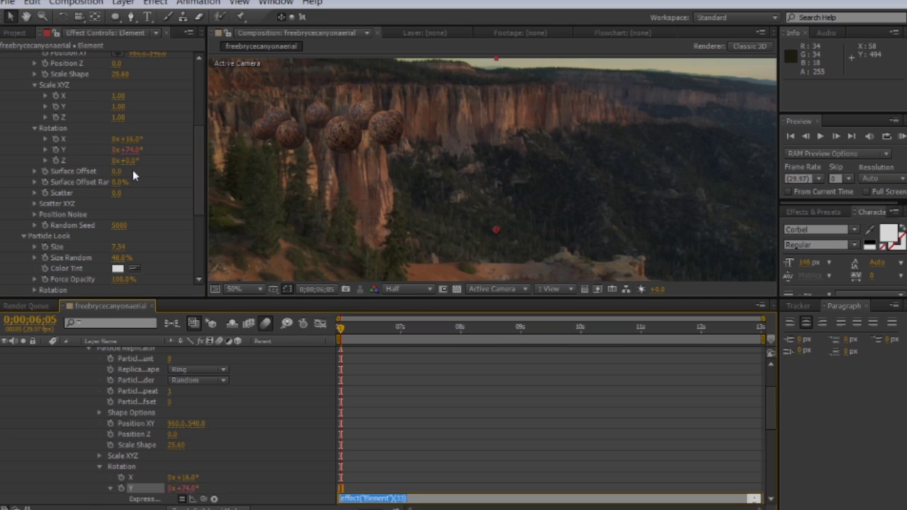
{"action": "type", "text": "time*20"}
{"action": "left_click", "coordinate": [287, 353]}
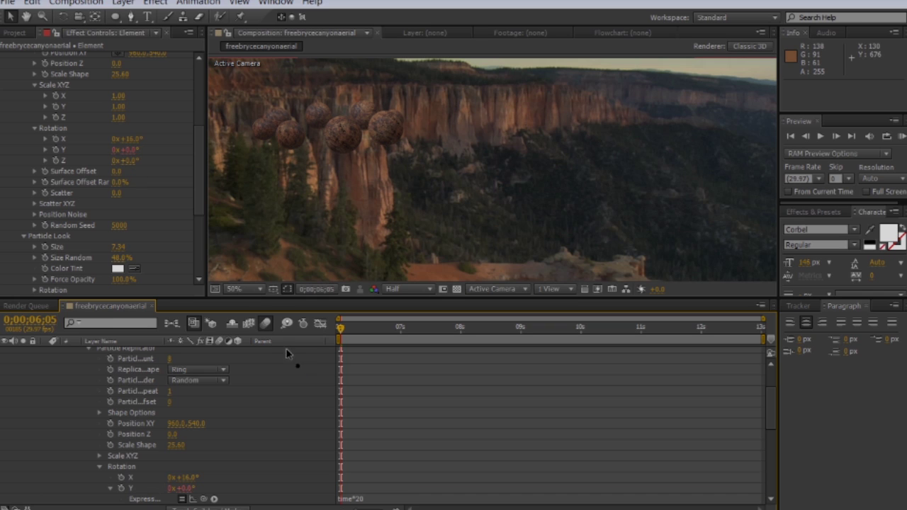
- Preview the rotating ring of stone balls across the shot, inspecting it up close, and return to 0;00;06;05
{"action": "left_click_drag", "start_coordinate": [341, 333], "coordinate": [761, 335]}
{"action": "scroll", "coordinate": [638, 234], "scroll_direction": "down", "scroll_amount": 2}
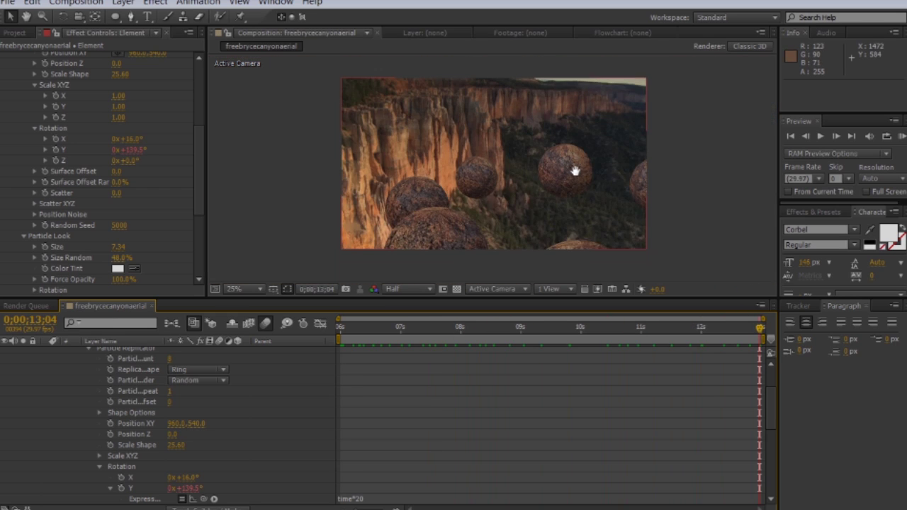
{"action": "left_click_drag", "start_coordinate": [547, 331], "coordinate": [332, 301]}
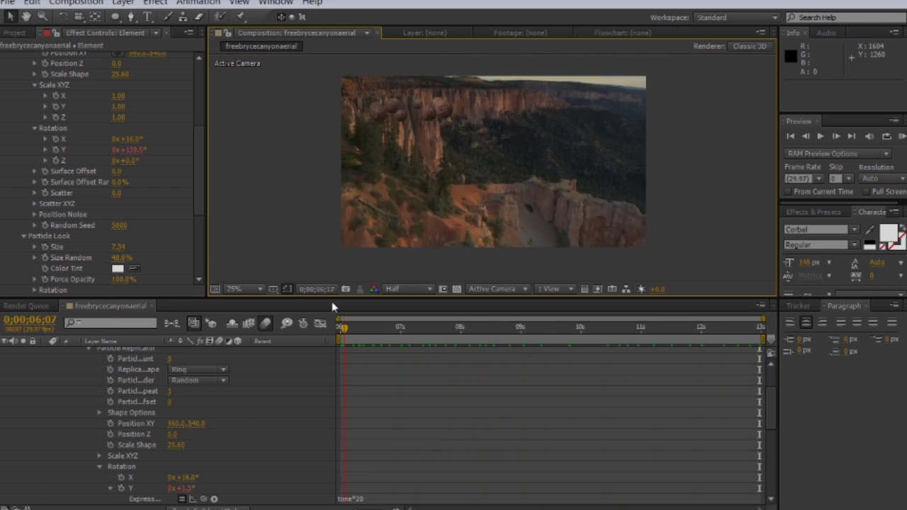
{"action": "scroll", "coordinate": [355, 173], "scroll_direction": "up", "scroll_amount": 4}
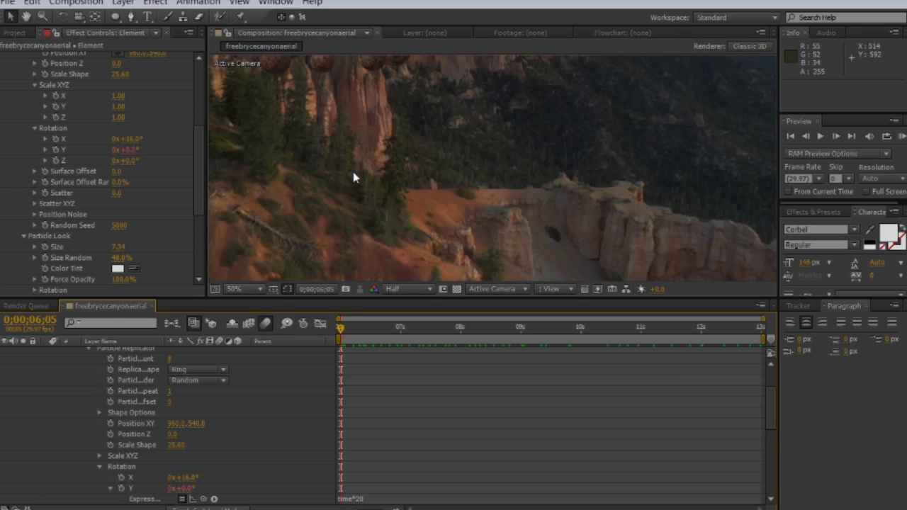
{"action": "scroll", "coordinate": [456, 239], "scroll_direction": "up", "scroll_amount": 1}
{"action": "scroll", "coordinate": [425, 229], "scroll_direction": "up", "scroll_amount": 1}
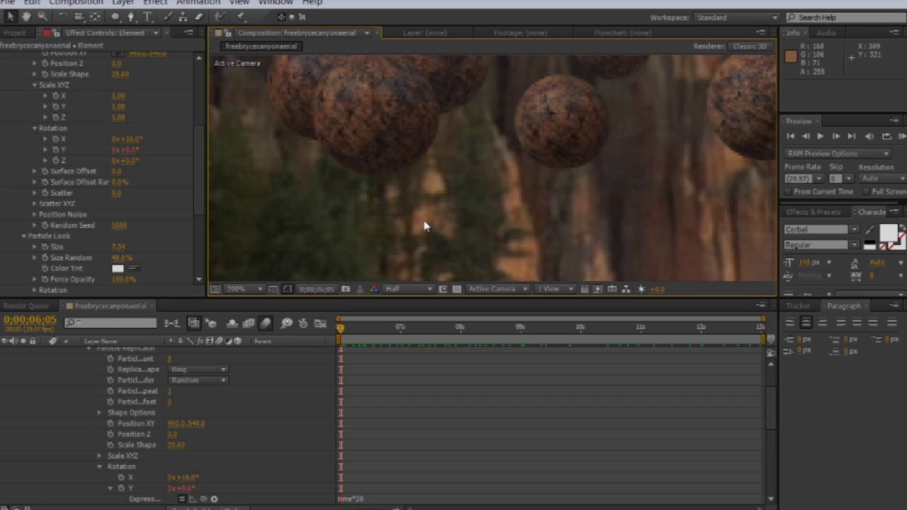
{"action": "left_click_drag", "start_coordinate": [350, 333], "coordinate": [480, 328]}
{"action": "scroll", "coordinate": [370, 235], "scroll_direction": "down", "scroll_amount": 1}
{"action": "left_click_drag", "start_coordinate": [371, 229], "coordinate": [405, 203]}
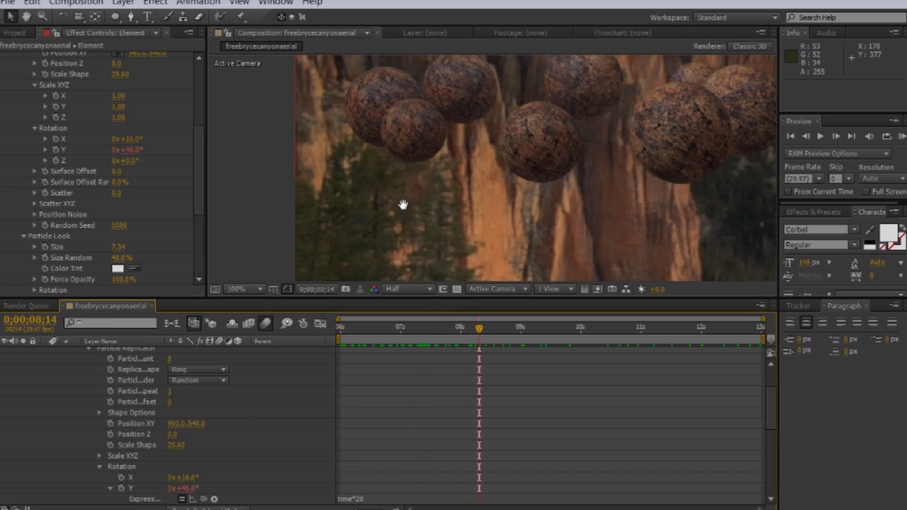
{"action": "key", "text": "Home"}
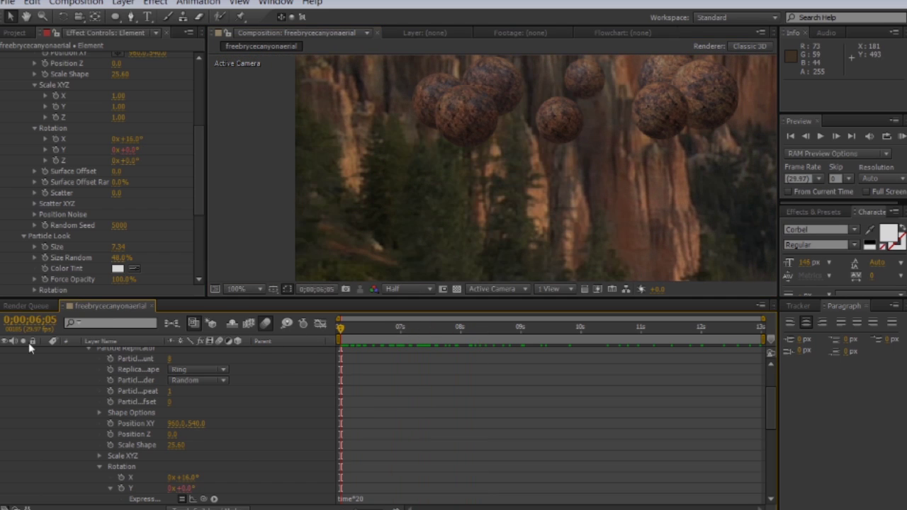
- Move Group 1's ring of balls by setting its Position XY to 1747.0, 540.0, and preview its motion through the shot
{"action": "scroll", "coordinate": [44, 365], "scroll_direction": "up", "scroll_amount": 3}
{"action": "left_click", "coordinate": [46, 353]}
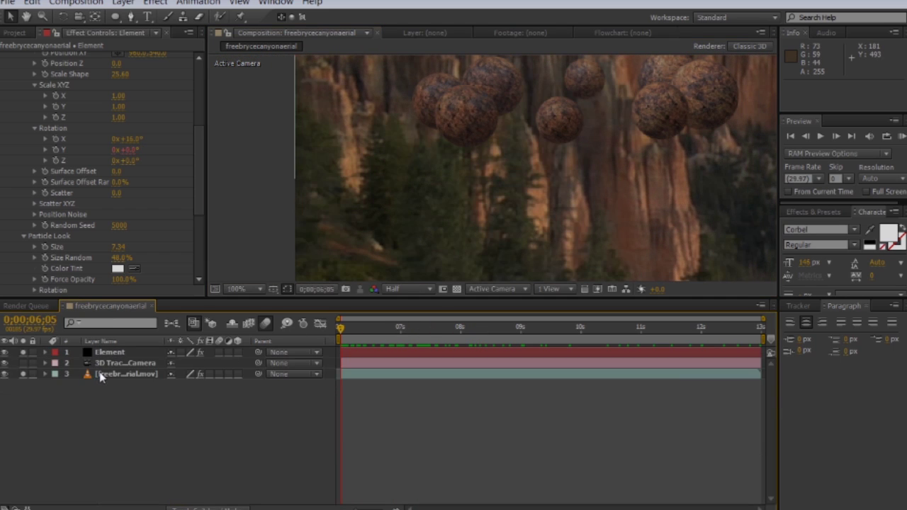
{"action": "left_click", "coordinate": [124, 374]}
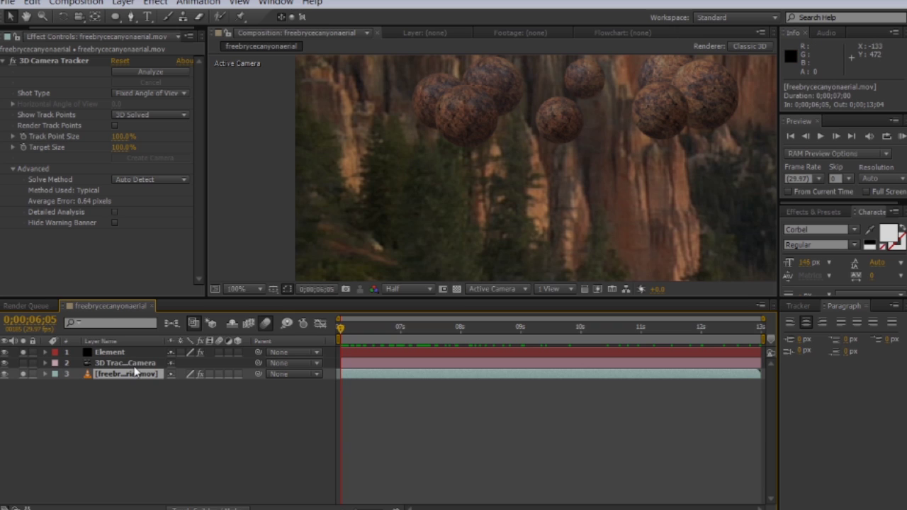
{"action": "left_click", "coordinate": [114, 352]}
{"action": "scroll", "coordinate": [443, 228], "scroll_direction": "down", "scroll_amount": 2}
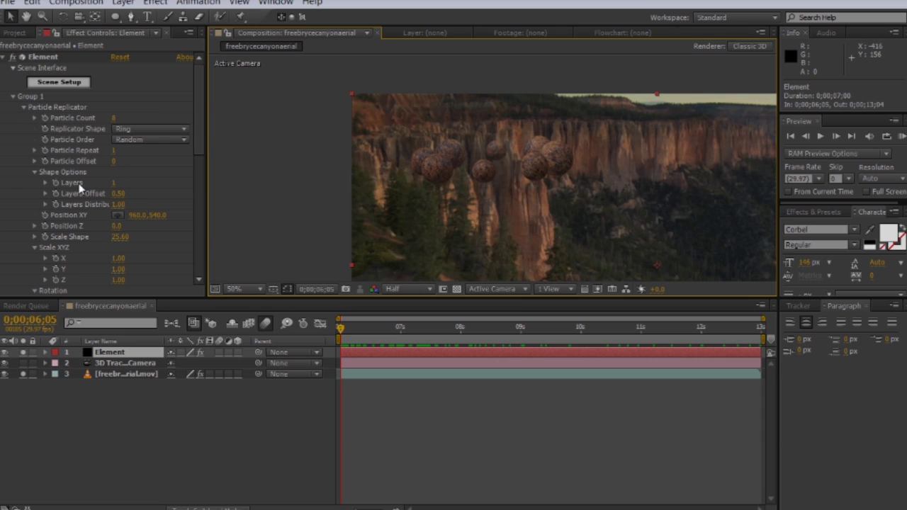
{"action": "left_click", "coordinate": [34, 172]}
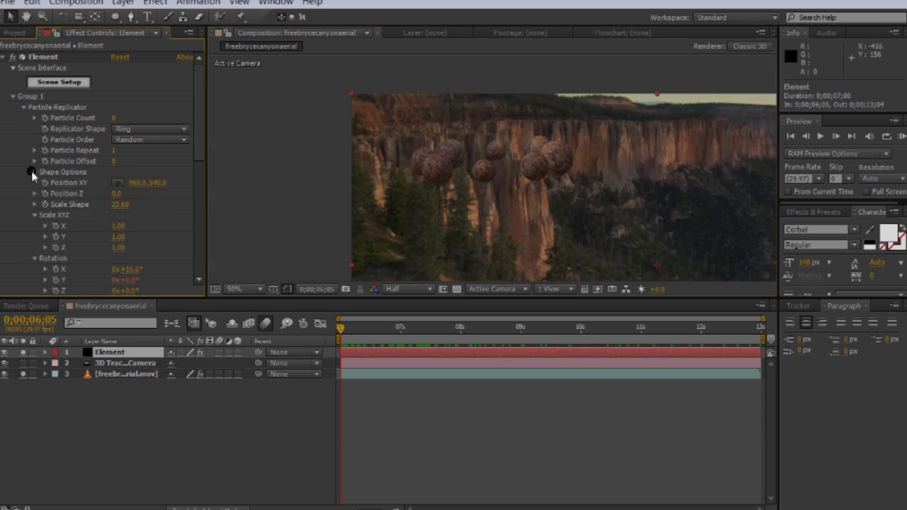
{"action": "left_click_drag", "start_coordinate": [138, 183], "coordinate": [602, 192]}
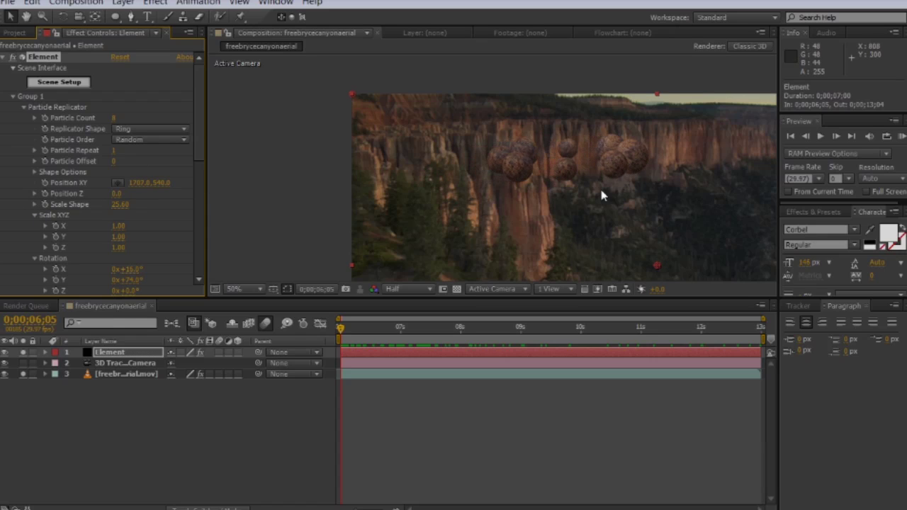
{"action": "scroll", "coordinate": [525, 189], "scroll_direction": "down", "scroll_amount": 2}
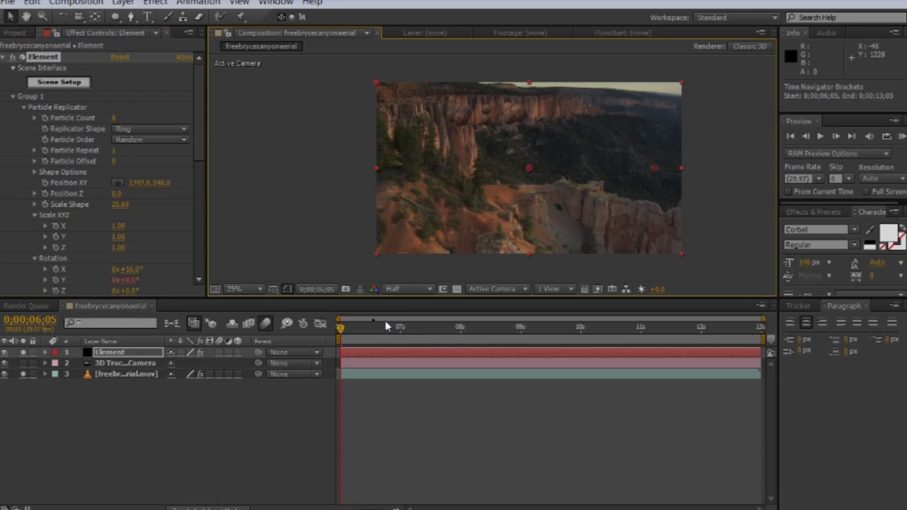
{"action": "left_click_drag", "start_coordinate": [407, 327], "coordinate": [285, 327]}
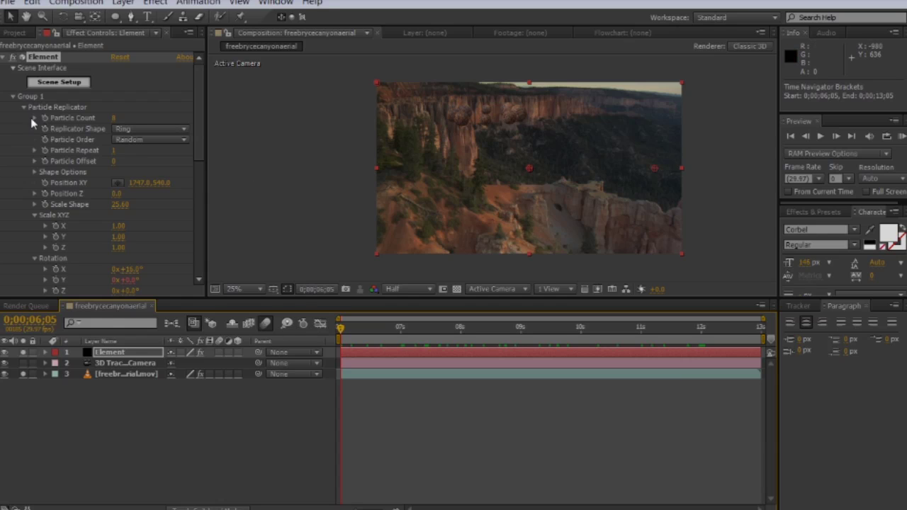
- Enable Multi-Object in Group 1's Particle Look
{"action": "scroll", "coordinate": [19, 164], "scroll_direction": "down", "scroll_amount": 3}
{"action": "scroll", "coordinate": [20, 164], "scroll_direction": "up", "scroll_amount": 3}
{"action": "left_click", "coordinate": [13, 98]}
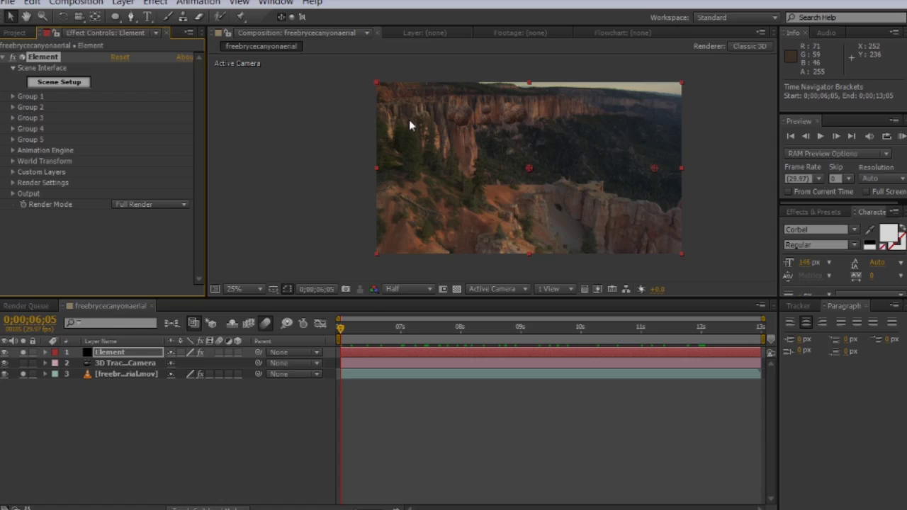
{"action": "left_click", "coordinate": [11, 98]}
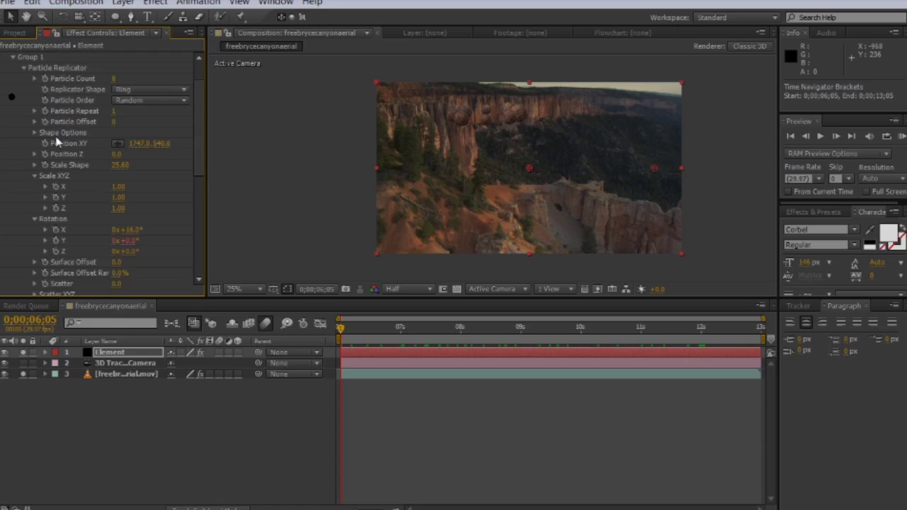
{"action": "scroll", "coordinate": [31, 240], "scroll_direction": "down", "scroll_amount": 3}
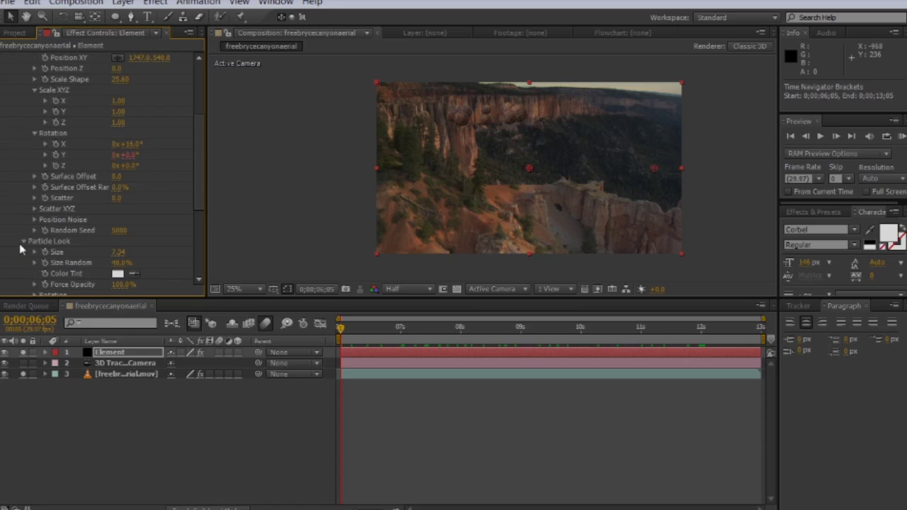
{"action": "scroll", "coordinate": [20, 241], "scroll_direction": "down", "scroll_amount": 3}
{"action": "left_click", "coordinate": [33, 260]}
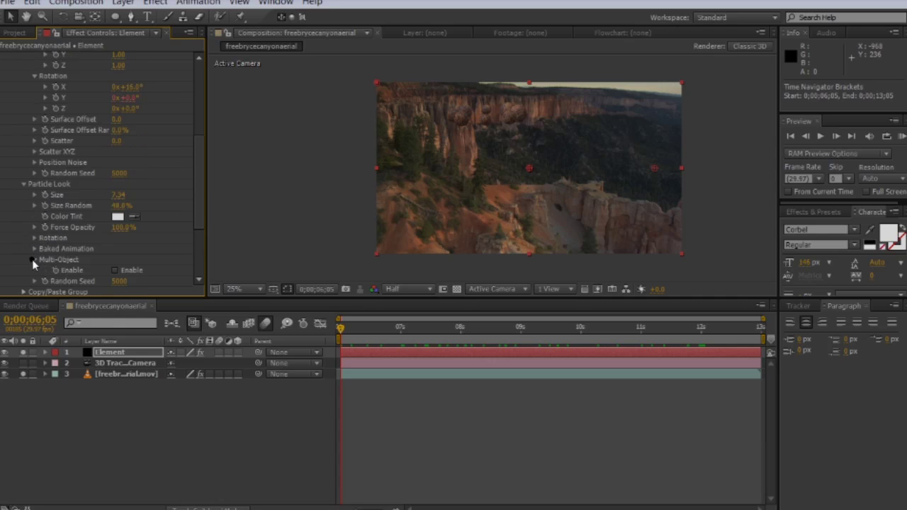
{"action": "left_click", "coordinate": [115, 271]}
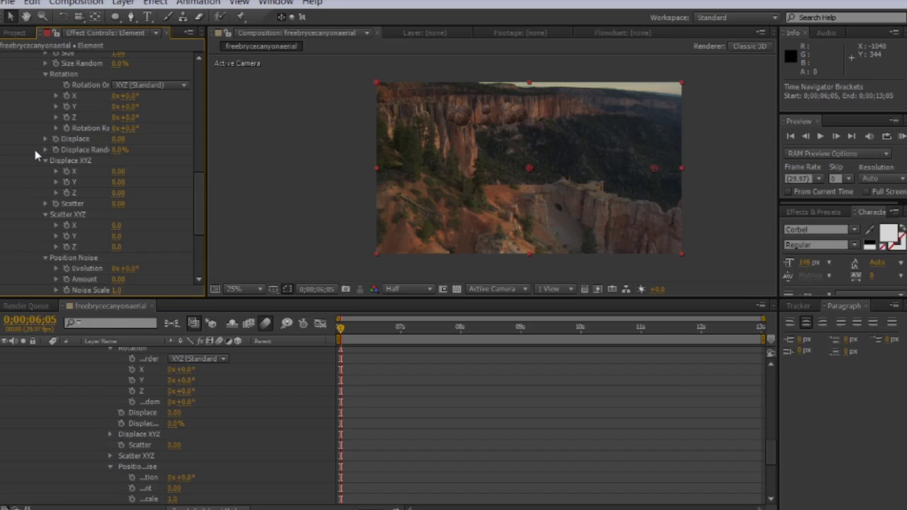
- Set the Multi-Object Displace XYZ values to X 2.38, Y 0.31 and Z 1.92 to break the balls apart
{"action": "mouse_move", "coordinate": [118, 186]}
{"action": "left_mouse_down"}
{"action": "mouse_move", "coordinate": [136, 184]}
{"action": "mouse_move", "coordinate": [122, 172]}
{"action": "left_mouse_up"}
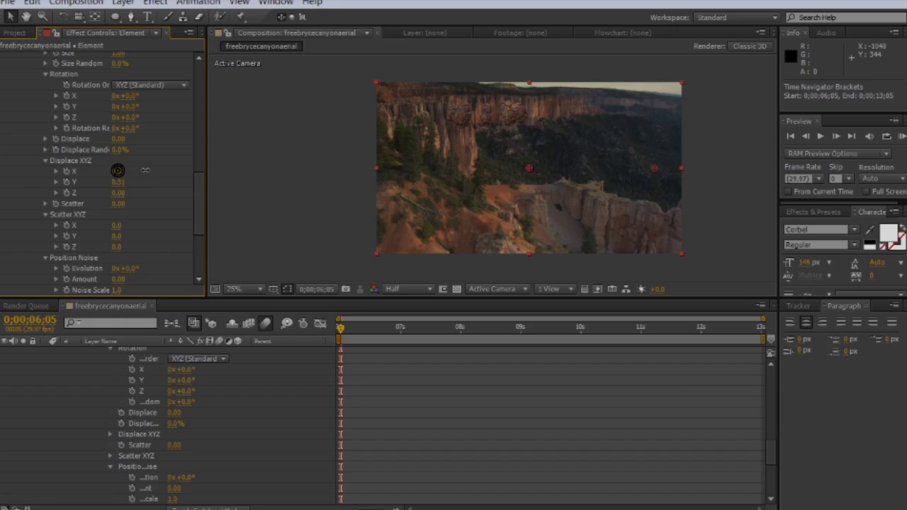
{"action": "key", "text": "period"}
{"action": "scroll", "coordinate": [482, 131], "scroll_direction": "up", "scroll_amount": 2}
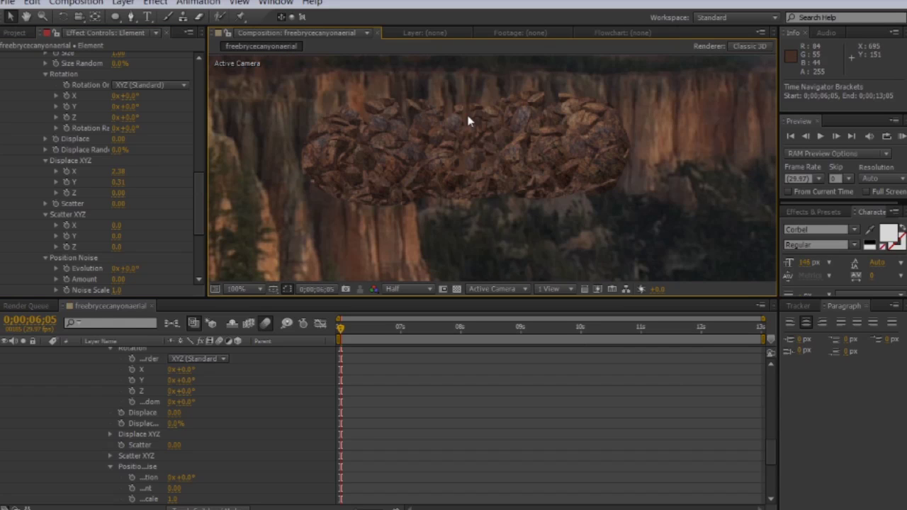
{"action": "left_click_drag", "start_coordinate": [121, 192], "coordinate": [324, 162]}
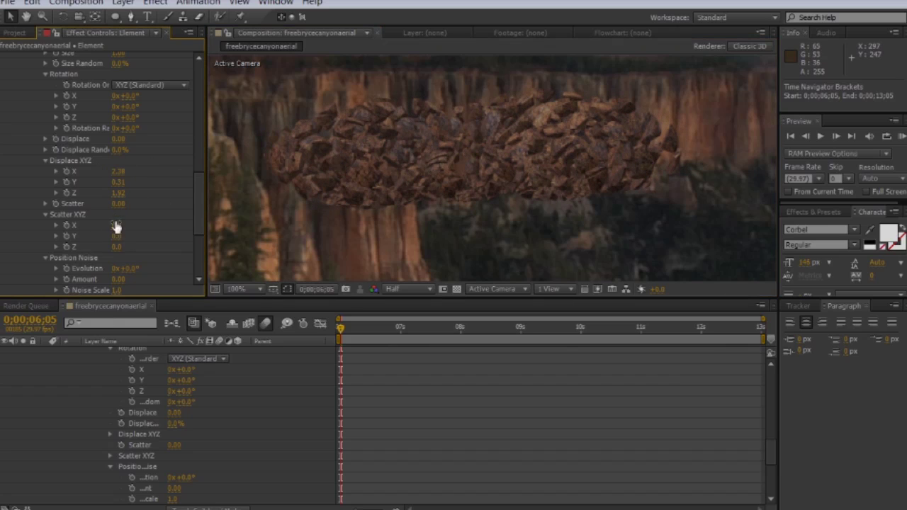
- Set the Multi-Object Scatter to 2.61, Displace to 0.26 and Displace Random to 36%
{"action": "left_click_drag", "start_coordinate": [118, 203], "coordinate": [279, 207]}
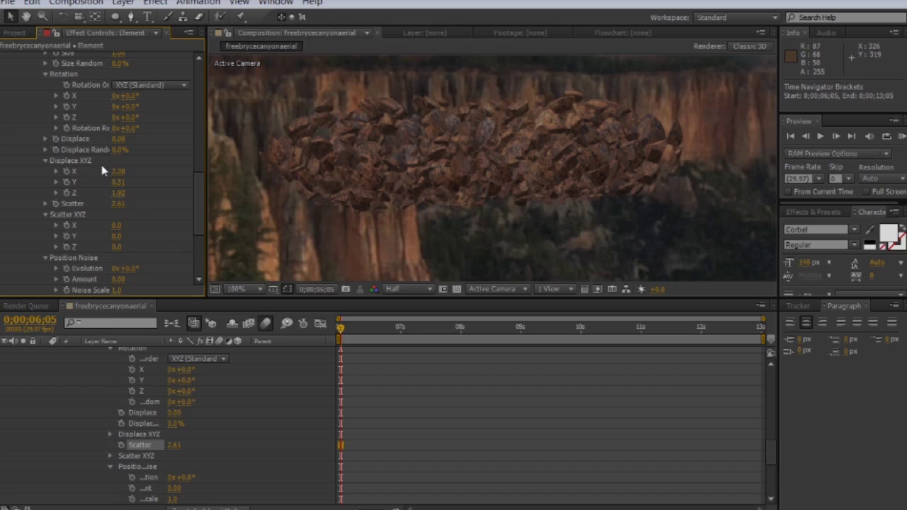
{"action": "mouse_move", "coordinate": [119, 150]}
{"action": "left_mouse_down"}
{"action": "mouse_move", "coordinate": [142, 150]}
{"action": "mouse_move", "coordinate": [129, 145]}
{"action": "left_mouse_up"}
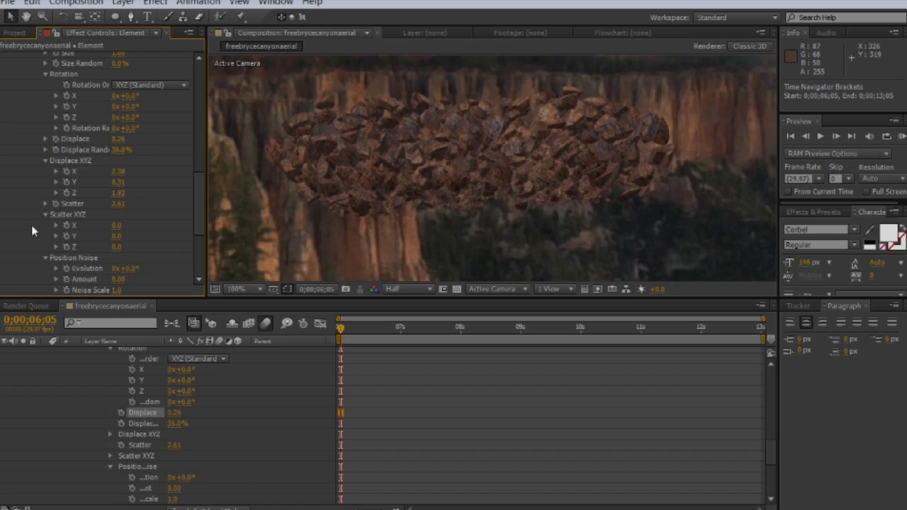
- Drive the Multi-Object Rotation Random with the expression time*100 and preview the tumbling rocks through the shot
{"action": "scroll", "coordinate": [31, 225], "scroll_direction": "up", "scroll_amount": 2}
{"action": "scroll", "coordinate": [42, 209], "scroll_direction": "up", "scroll_amount": 2}
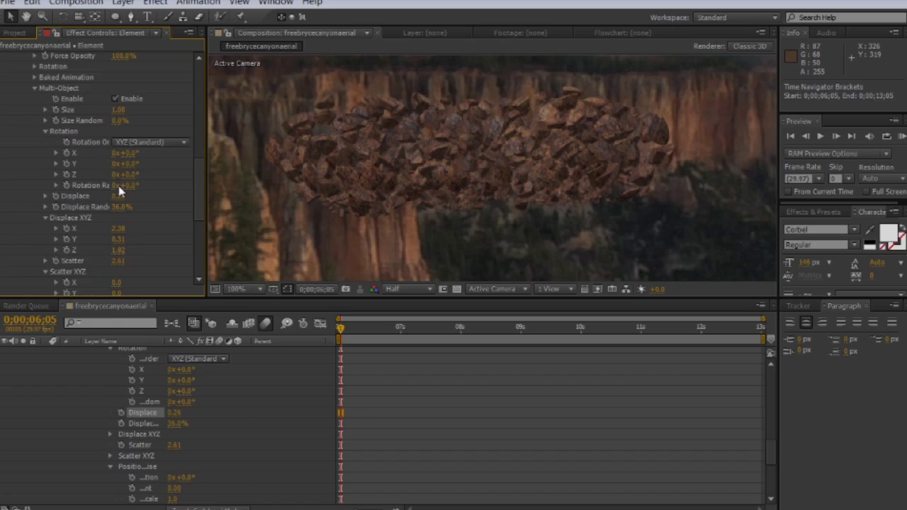
{"action": "left_click_drag", "start_coordinate": [130, 190], "coordinate": [323, 170]}
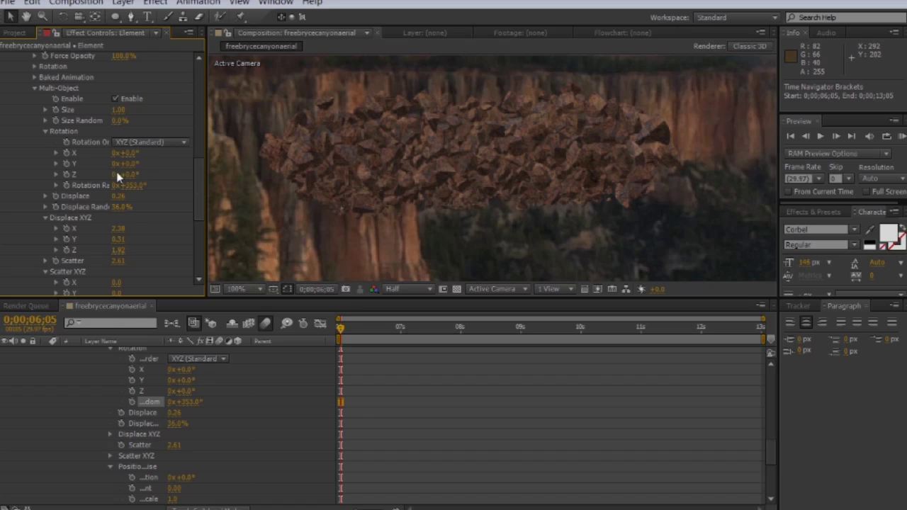
{"action": "left_click", "coordinate": [67, 187], "text": "alt"}
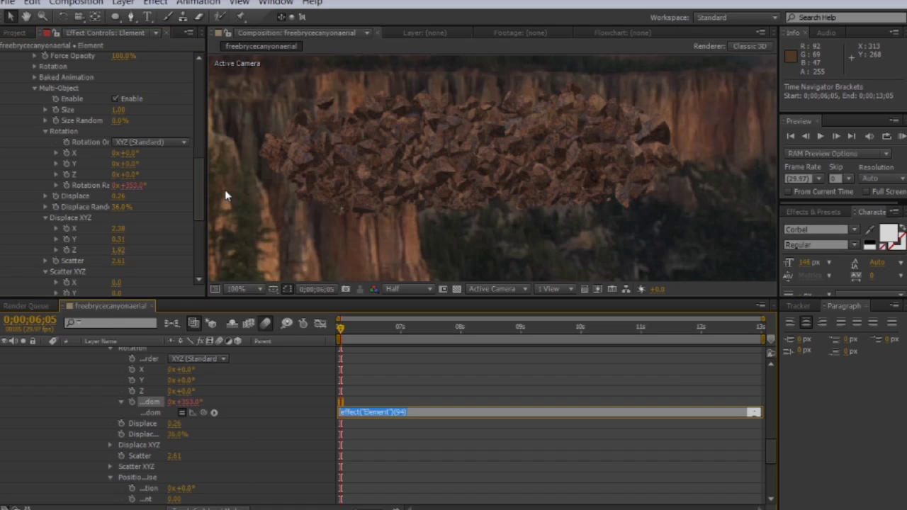
{"action": "key", "text": "BackSpace"}
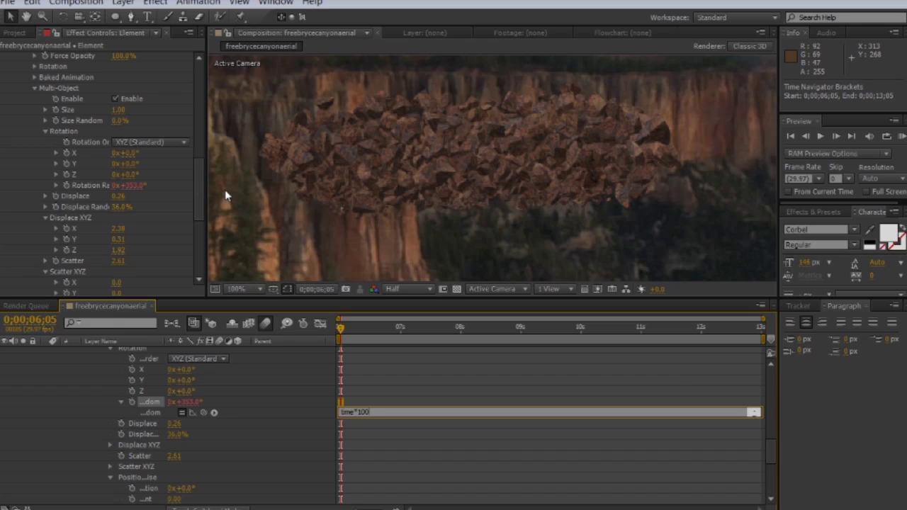
{"action": "left_click", "coordinate": [321, 351]}
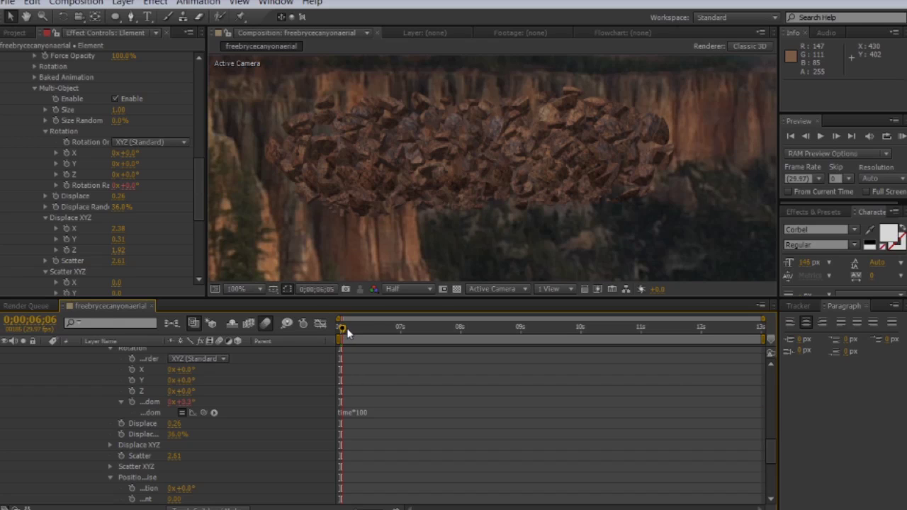
{"action": "left_click_drag", "start_coordinate": [347, 329], "coordinate": [532, 335]}
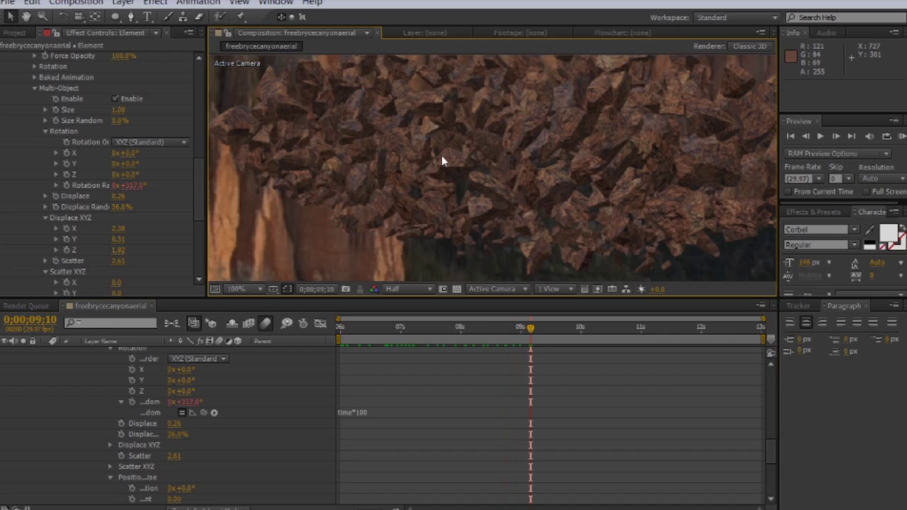
{"action": "left_click_drag", "start_coordinate": [515, 329], "coordinate": [341, 331]}
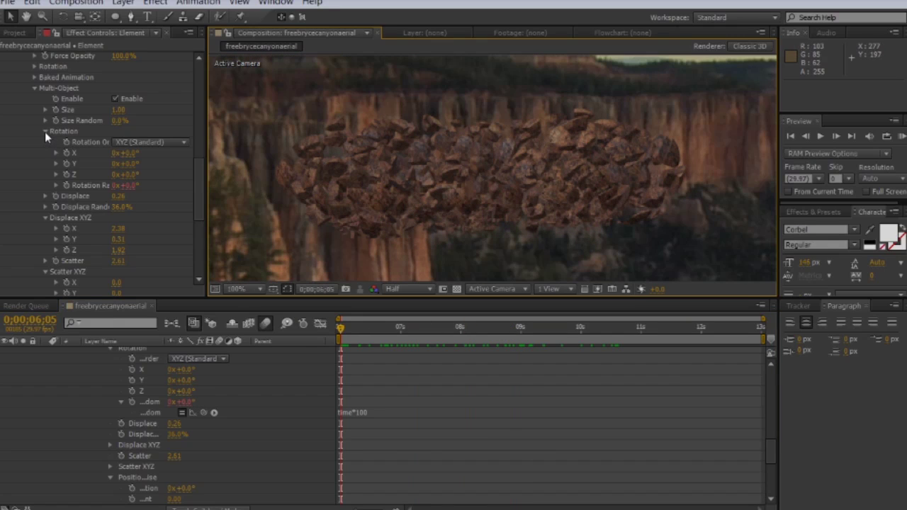
- Set the Multi-Object Size to 0.94 and Size Random to 50%, and preview the rocks through the shot
{"action": "left_click_drag", "start_coordinate": [115, 120], "coordinate": [135, 129]}
{"action": "scroll", "coordinate": [428, 202], "scroll_direction": "up", "scroll_amount": 2}
{"action": "scroll", "coordinate": [426, 203], "scroll_direction": "down", "scroll_amount": 4}
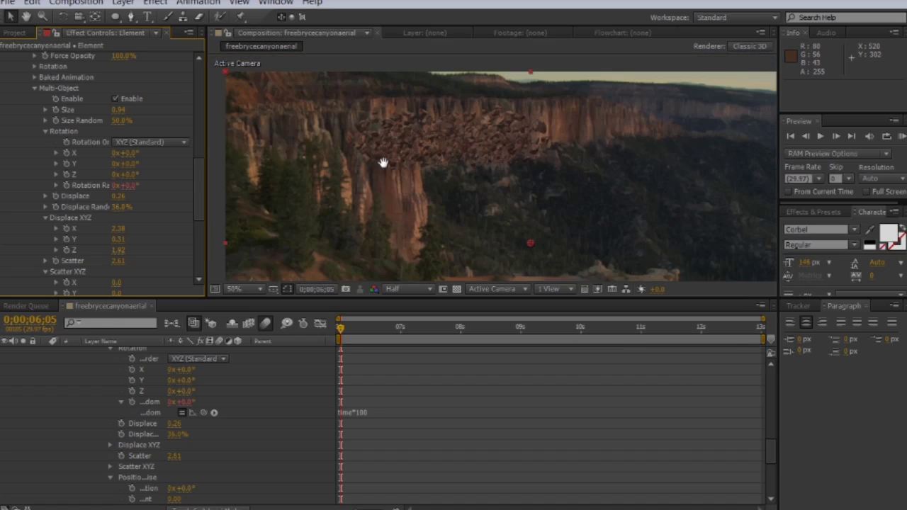
{"action": "left_click_drag", "start_coordinate": [383, 163], "coordinate": [374, 157]}
{"action": "left_click_drag", "start_coordinate": [347, 336], "coordinate": [585, 335]}
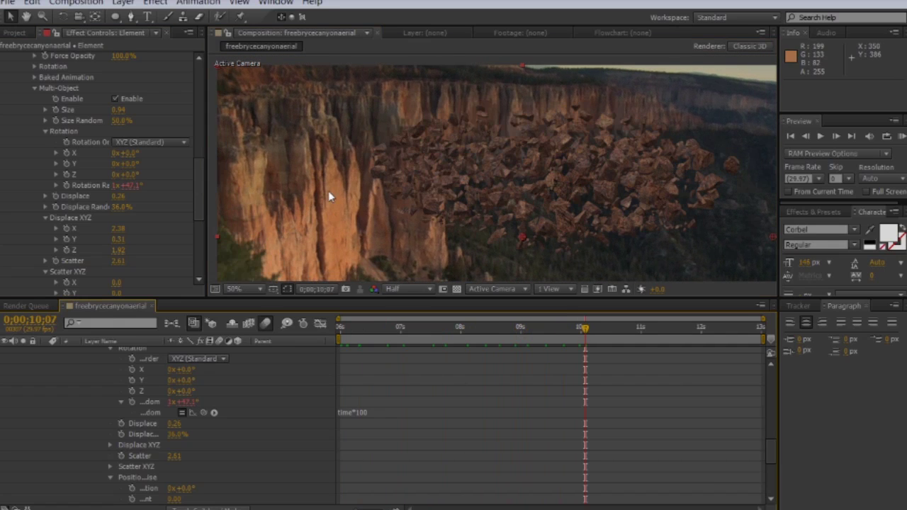
{"action": "left_click_drag", "start_coordinate": [598, 333], "coordinate": [299, 324]}
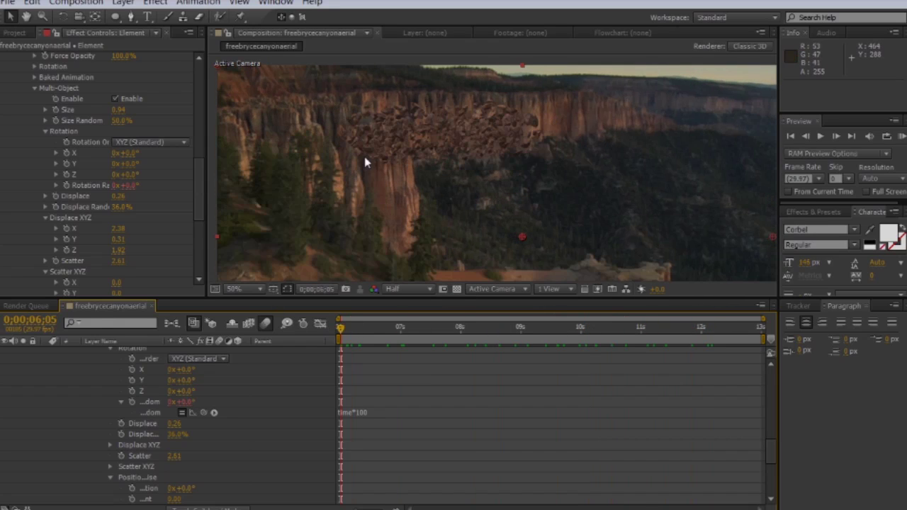
- Collapse Group 1 and apply the Camera Lens Blur effect to the Element layer
{"action": "scroll", "coordinate": [18, 125], "scroll_direction": "up", "scroll_amount": 6}
{"action": "scroll", "coordinate": [18, 125], "scroll_direction": "up", "scroll_amount": 3}
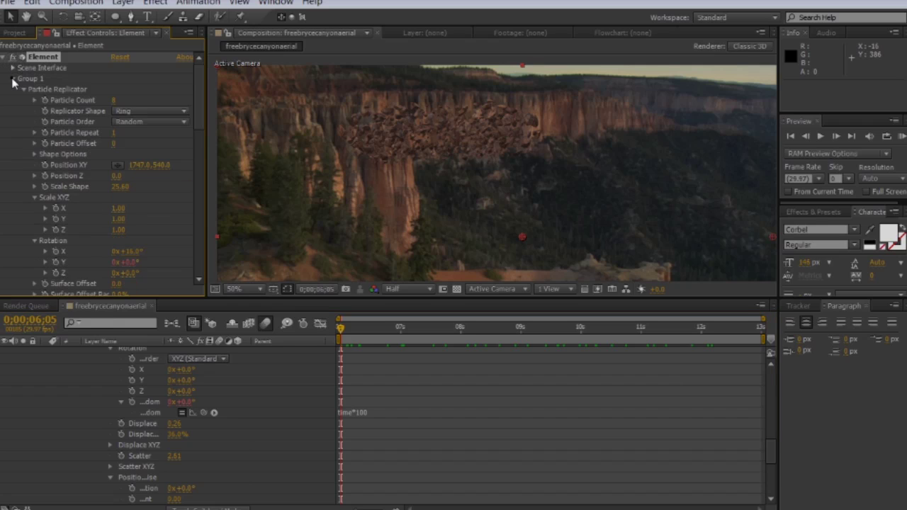
{"action": "left_click", "coordinate": [13, 79]}
{"action": "scroll", "coordinate": [348, 155], "scroll_direction": "up", "scroll_amount": 2}
{"action": "scroll", "coordinate": [333, 163], "scroll_direction": "up", "scroll_amount": 2}
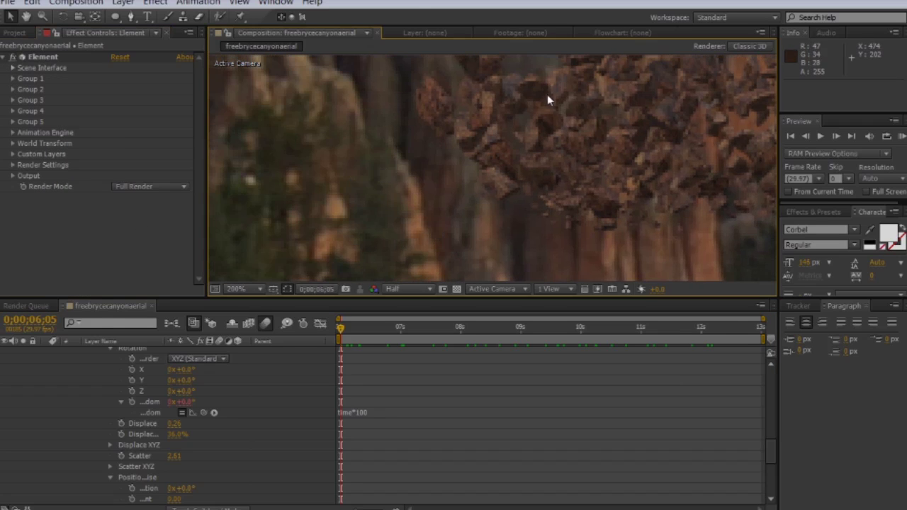
{"action": "left_click", "coordinate": [156, 4]}
{"action": "mouse_move", "coordinate": [189, 109]}
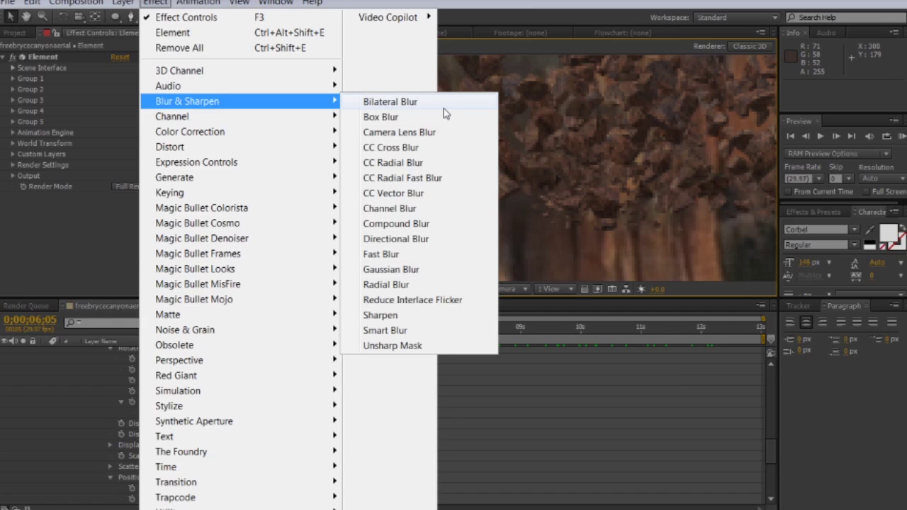
{"action": "left_click", "coordinate": [432, 126]}
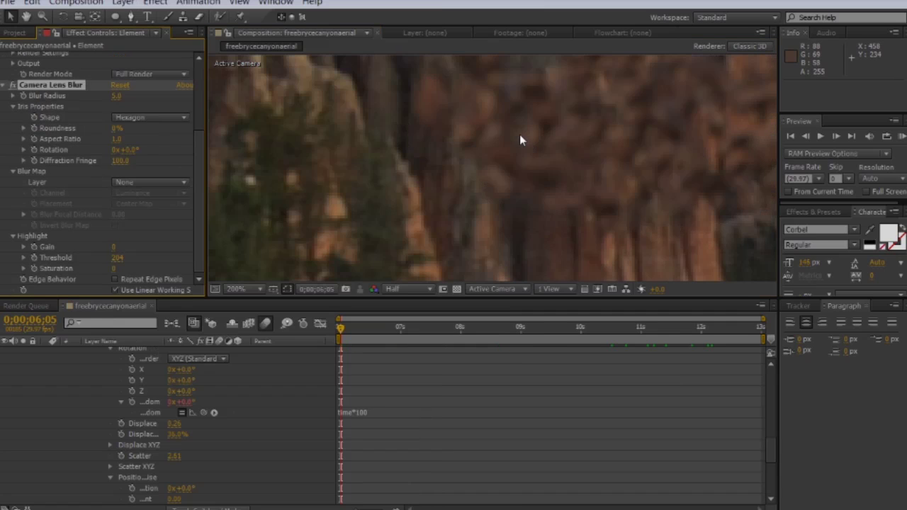
- Set the Camera Lens Blur's Blur Radius to 2.5 and preview the softened rocks against the canyon footage
{"action": "left_click", "coordinate": [115, 97]}
{"action": "type", "text": "2.5"}
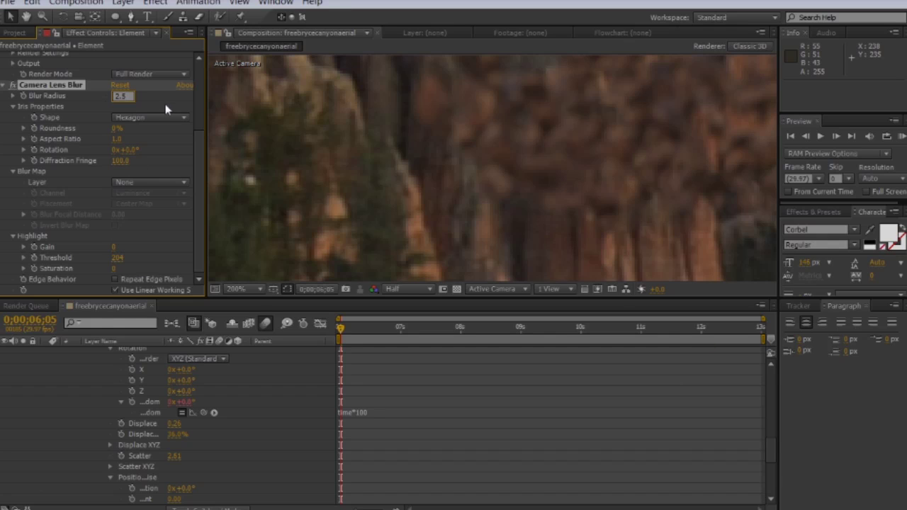
{"action": "key", "text": "Return"}
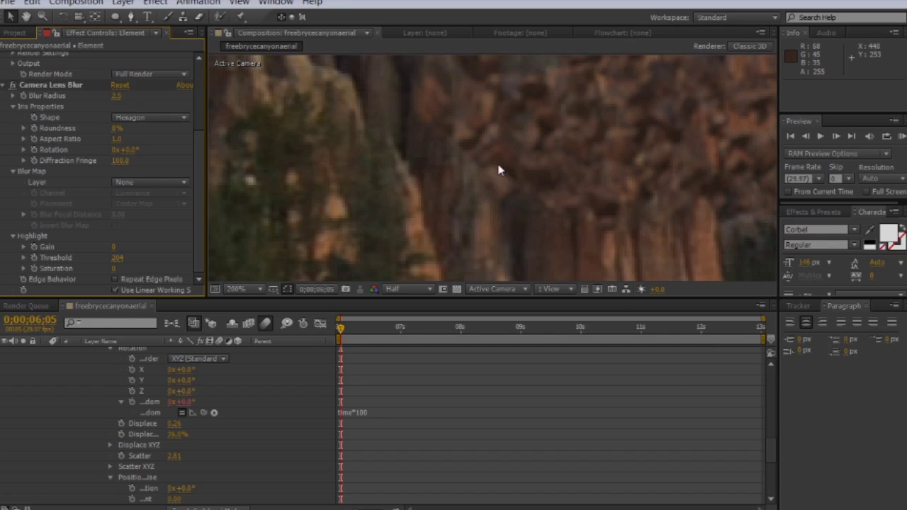
{"action": "scroll", "coordinate": [478, 145], "scroll_direction": "down", "scroll_amount": 4}
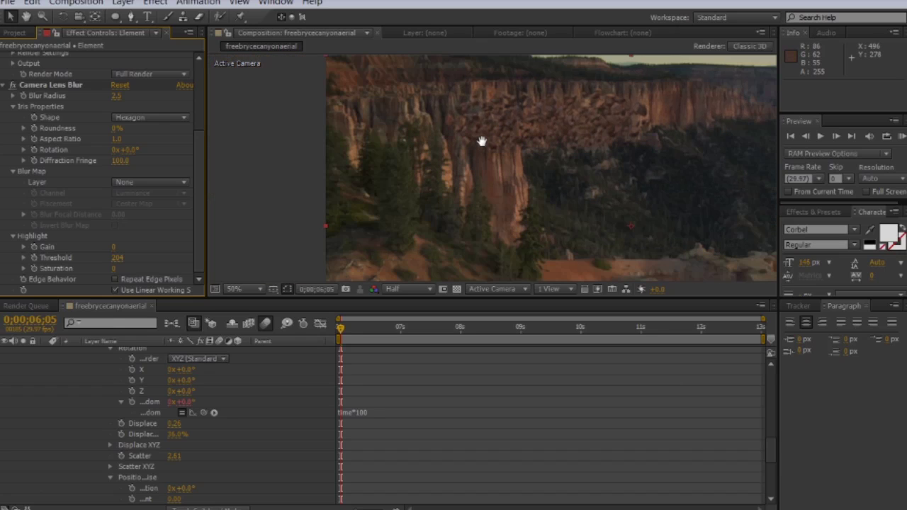
{"action": "left_click_drag", "start_coordinate": [528, 160], "coordinate": [482, 133]}
{"action": "left_click_drag", "start_coordinate": [393, 329], "coordinate": [581, 326]}
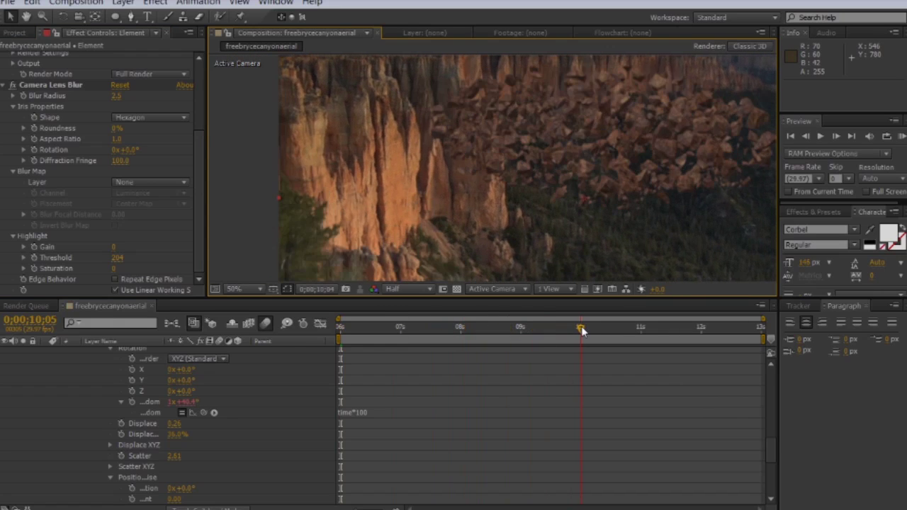
- Collapse the settings of the Element and Camera Lens Blur effects
{"action": "scroll", "coordinate": [71, 142], "scroll_direction": "up", "scroll_amount": 3}
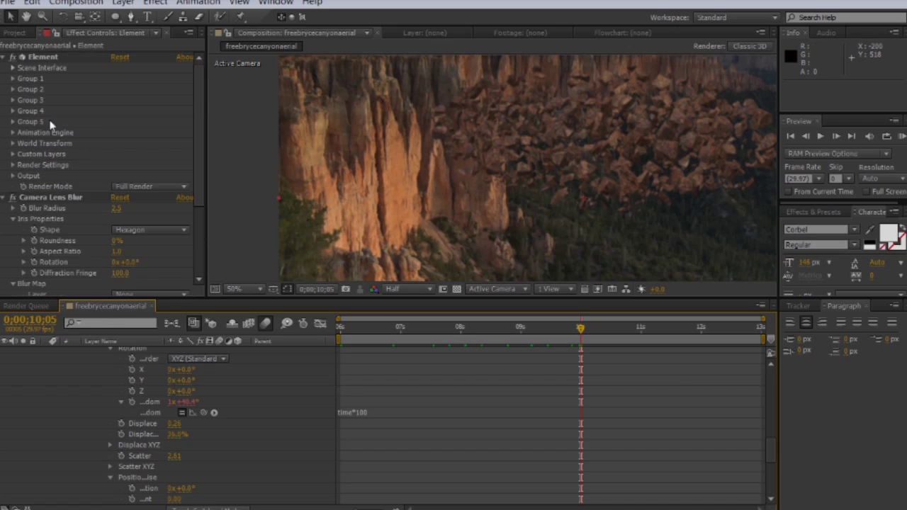
{"action": "left_click", "coordinate": [4, 57]}
{"action": "left_click", "coordinate": [4, 67]}
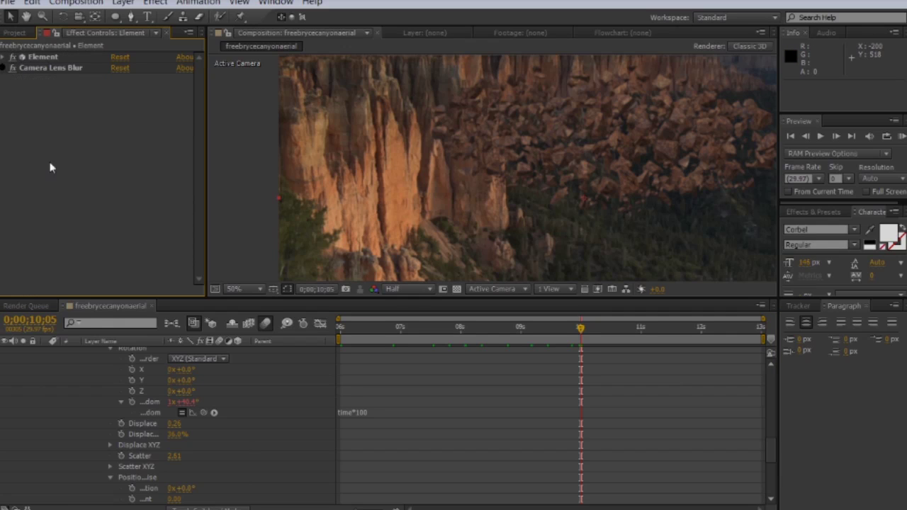
- Create a new Parallel light with 80% intensity and a pale orange color
{"action": "scroll", "coordinate": [518, 141], "scroll_direction": "down", "scroll_amount": 2}
{"action": "left_click_drag", "start_coordinate": [520, 187], "coordinate": [508, 172]}
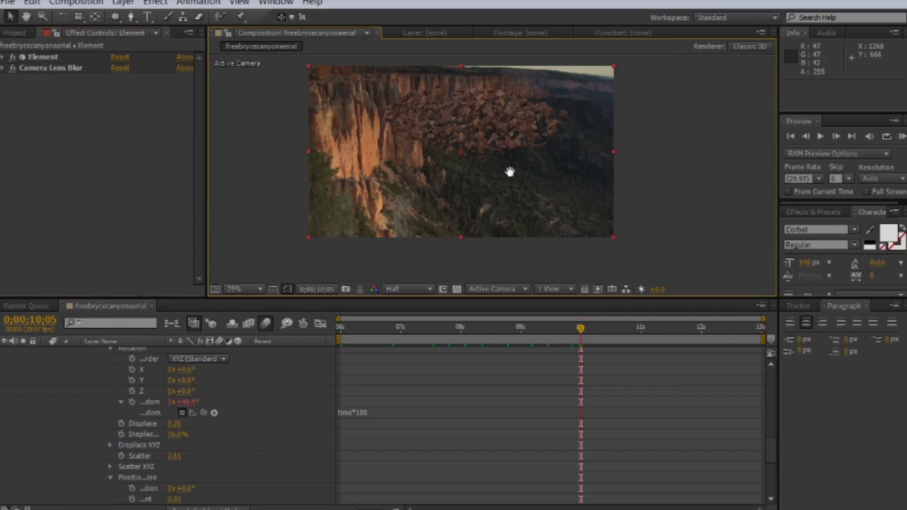
{"action": "left_click", "coordinate": [122, 3]}
{"action": "mouse_move", "coordinate": [139, 15]}
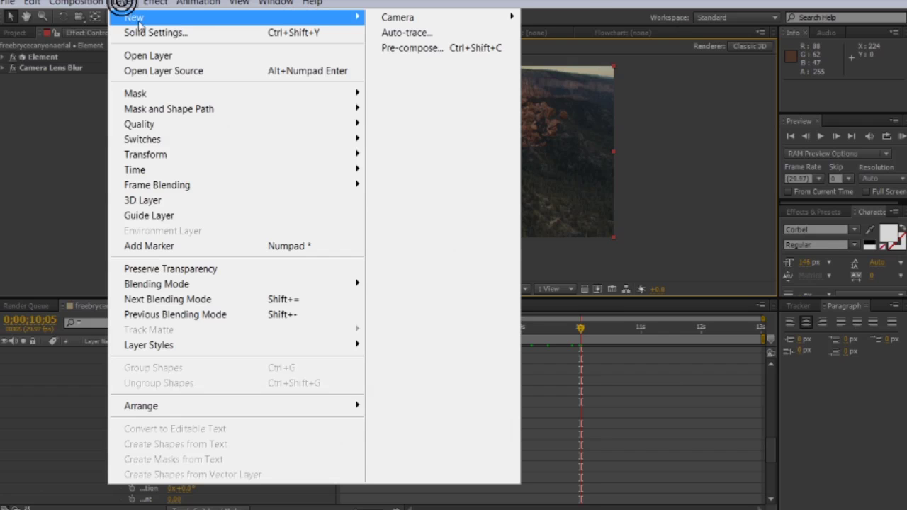
{"action": "left_click", "coordinate": [403, 49]}
{"action": "left_click", "coordinate": [609, 149]}
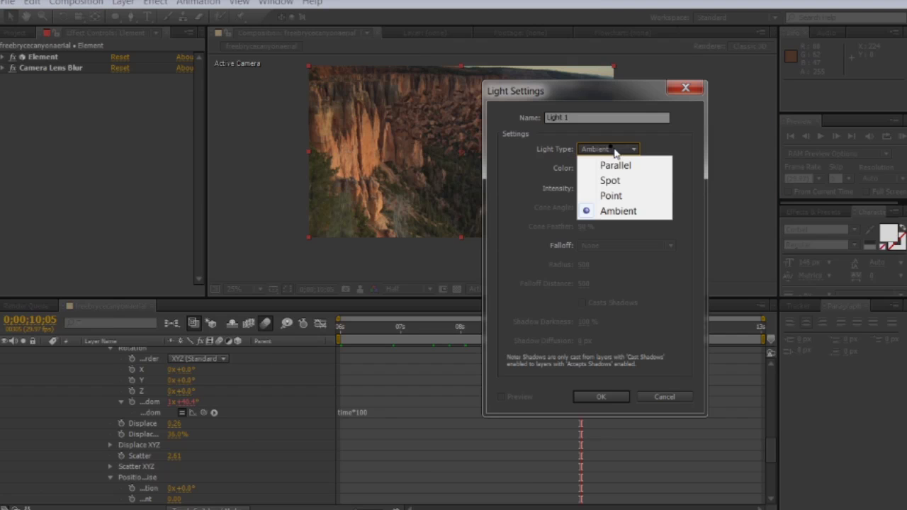
{"action": "left_click", "coordinate": [618, 168]}
{"action": "left_click", "coordinate": [592, 189]}
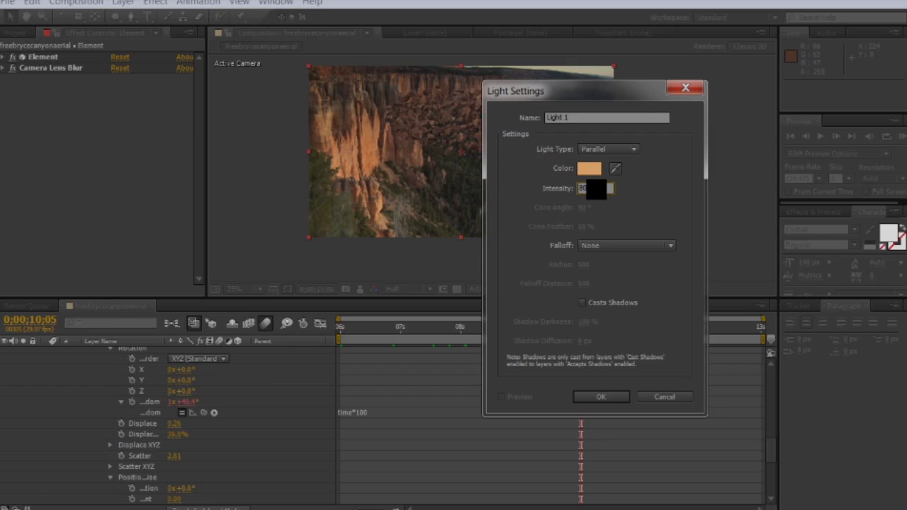
{"action": "left_click", "coordinate": [587, 169]}
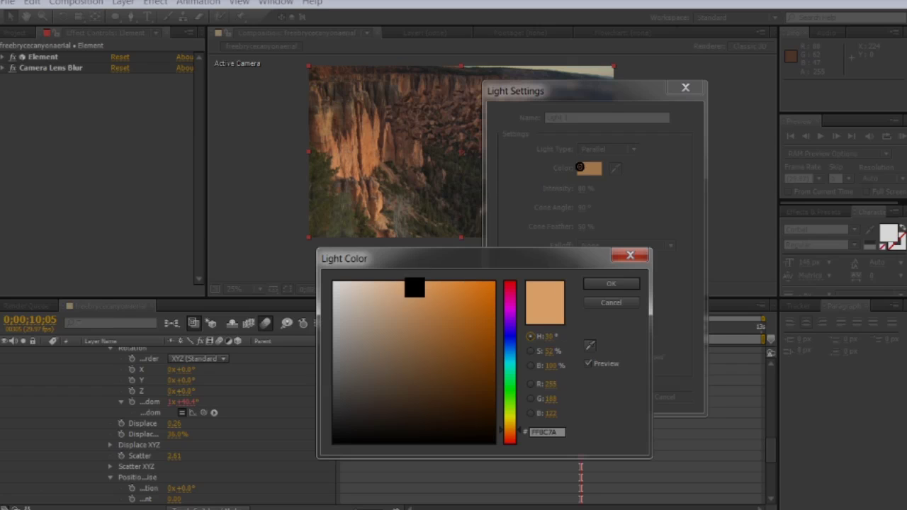
{"action": "left_click_drag", "start_coordinate": [404, 286], "coordinate": [391, 288]}
{"action": "left_click", "coordinate": [612, 284]}
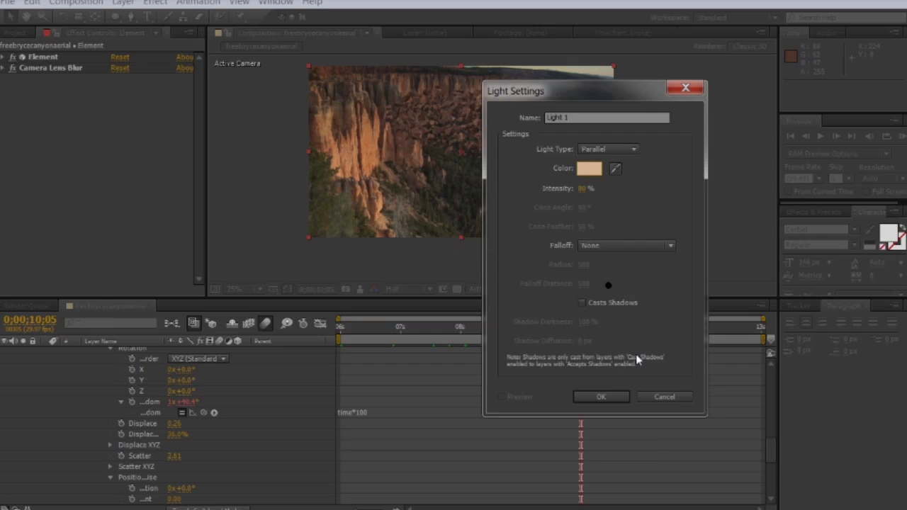
{"action": "left_click", "coordinate": [610, 396]}
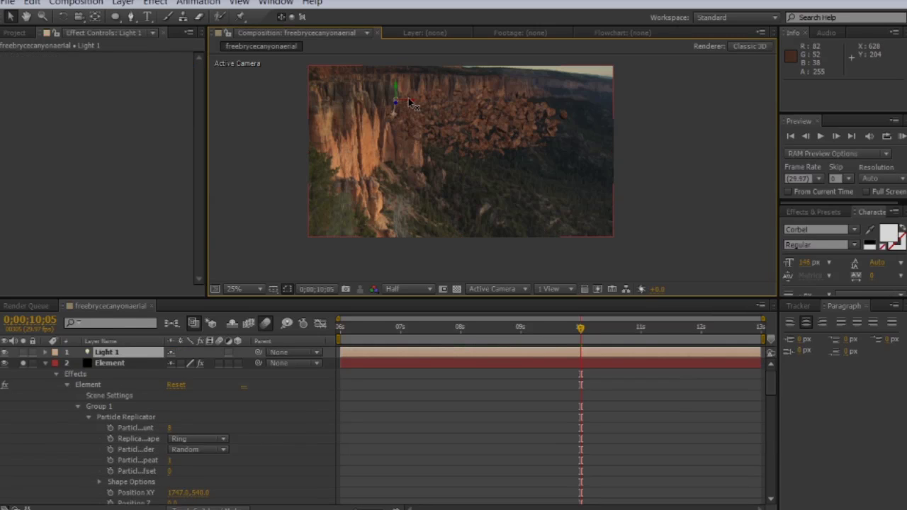
- Place the parallel light to the right of the rocks and aim its point of interest down toward the valley
{"action": "left_click_drag", "start_coordinate": [481, 105], "coordinate": [525, 204]}
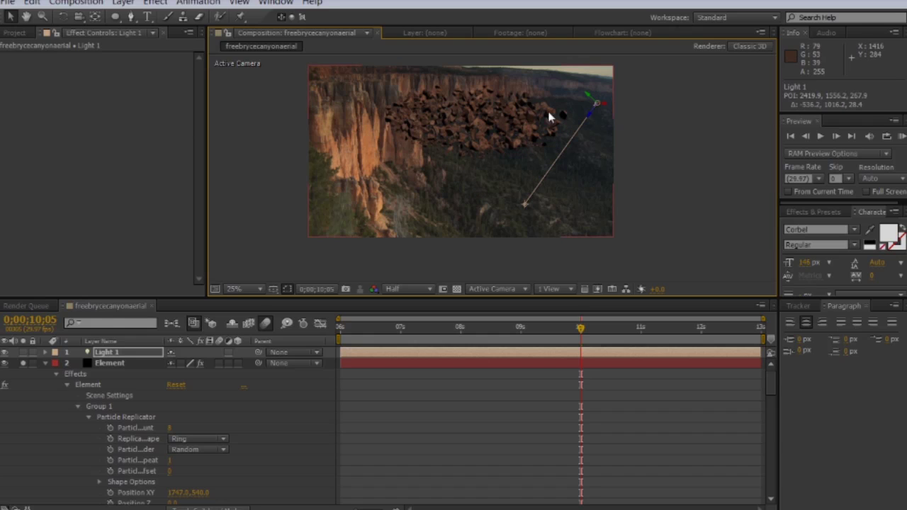
{"action": "scroll", "coordinate": [477, 142], "scroll_direction": "up", "scroll_amount": 1}
{"action": "scroll", "coordinate": [466, 149], "scroll_direction": "down", "scroll_amount": 1}
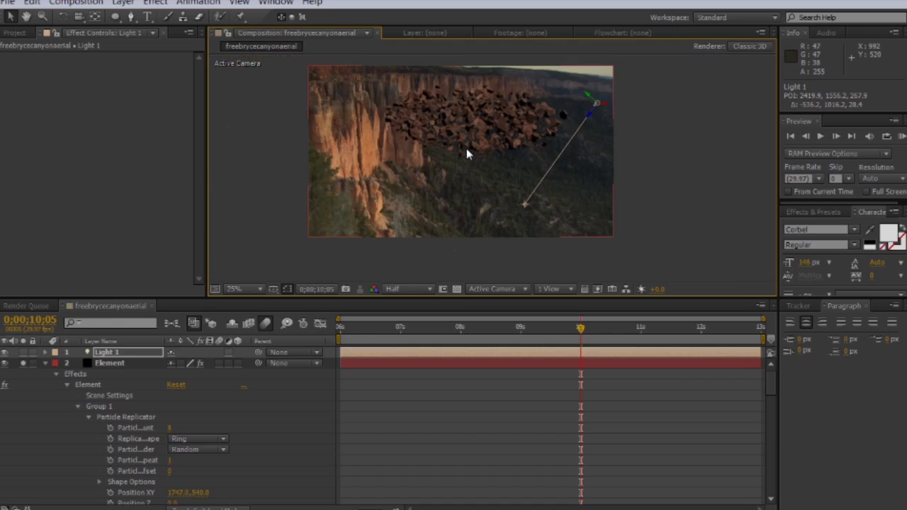
- Add a second light of type Ambient with 20% intensity, keeping the pale orange color
{"action": "left_click", "coordinate": [123, 3]}
{"action": "mouse_move", "coordinate": [134, 17]}
{"action": "left_click", "coordinate": [382, 48]}
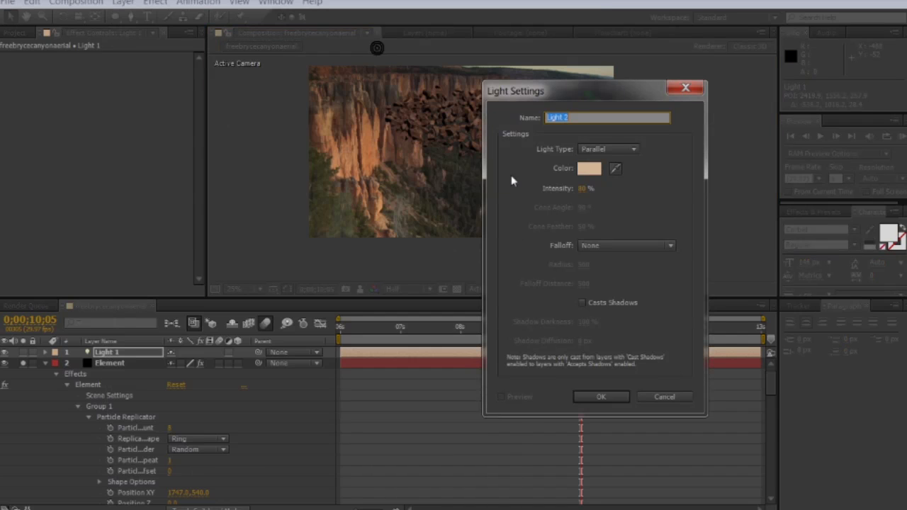
{"action": "left_click", "coordinate": [595, 149]}
{"action": "left_click", "coordinate": [607, 211]}
{"action": "left_click", "coordinate": [582, 189]}
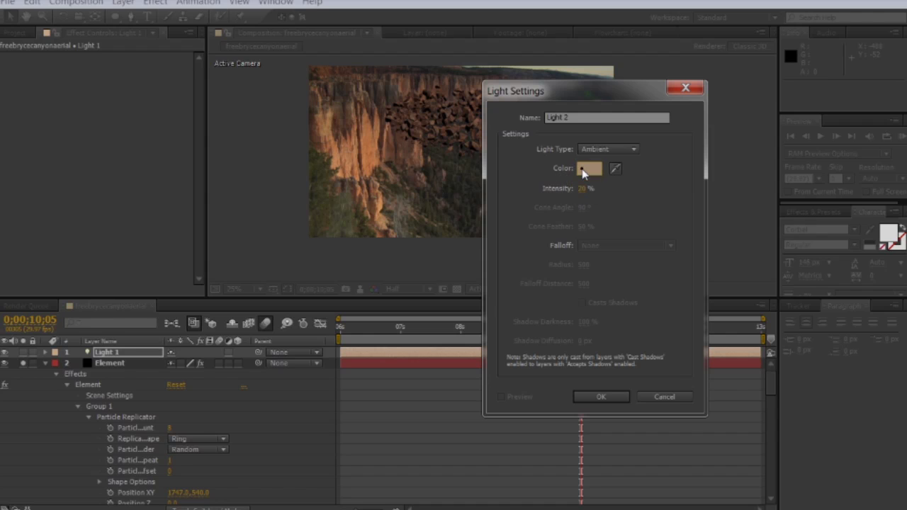
{"action": "left_click", "coordinate": [588, 168]}
{"action": "key", "text": "Return"}
{"action": "left_click", "coordinate": [600, 397]}
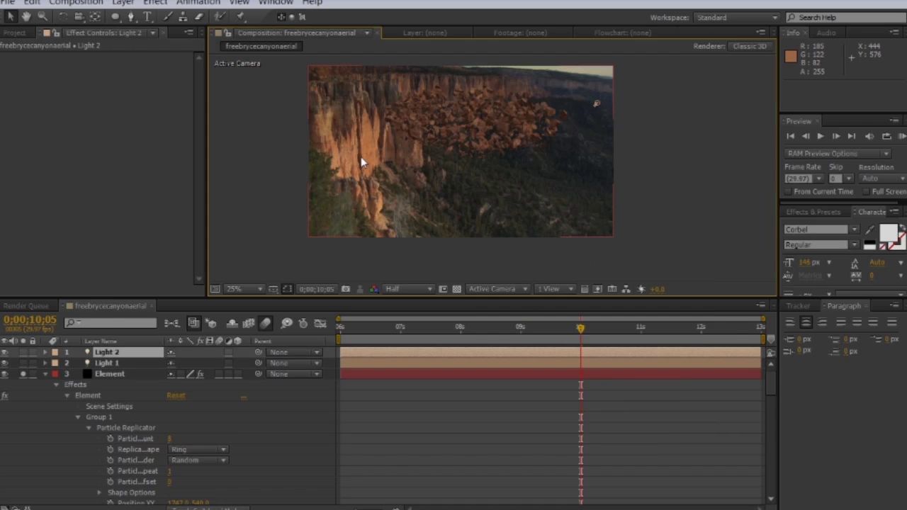
- Show the light options of Light 1 and change its color to a slightly paler orange
{"action": "left_click", "coordinate": [110, 364]}
{"action": "key", "text": "a"}
{"action": "key", "text": "a"}
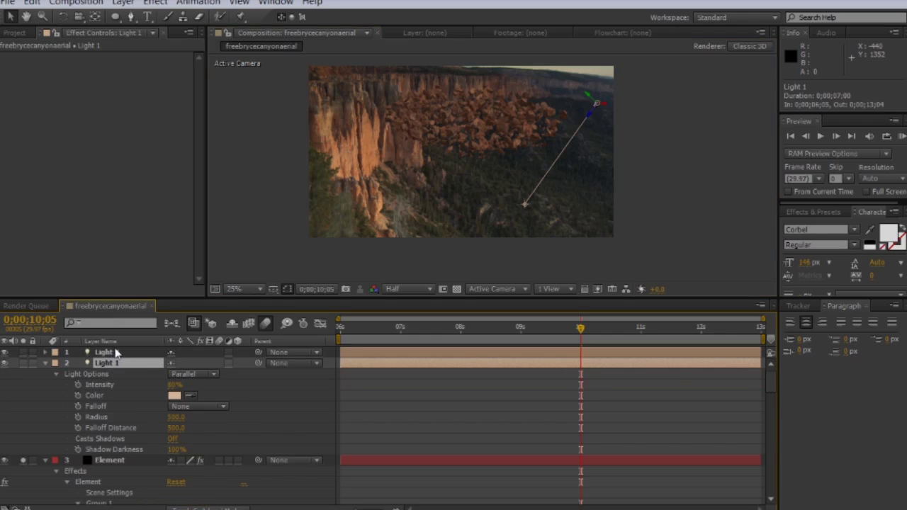
{"action": "left_click", "coordinate": [175, 397]}
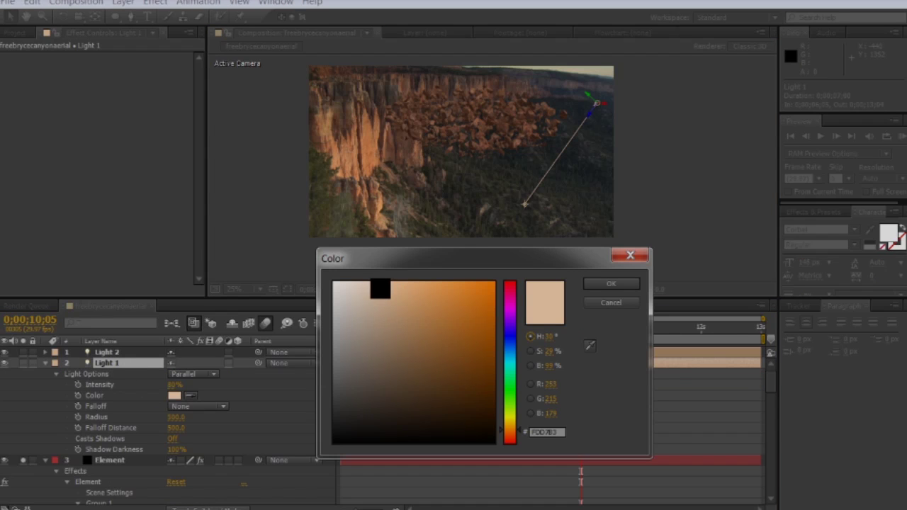
{"action": "left_click", "coordinate": [586, 283]}
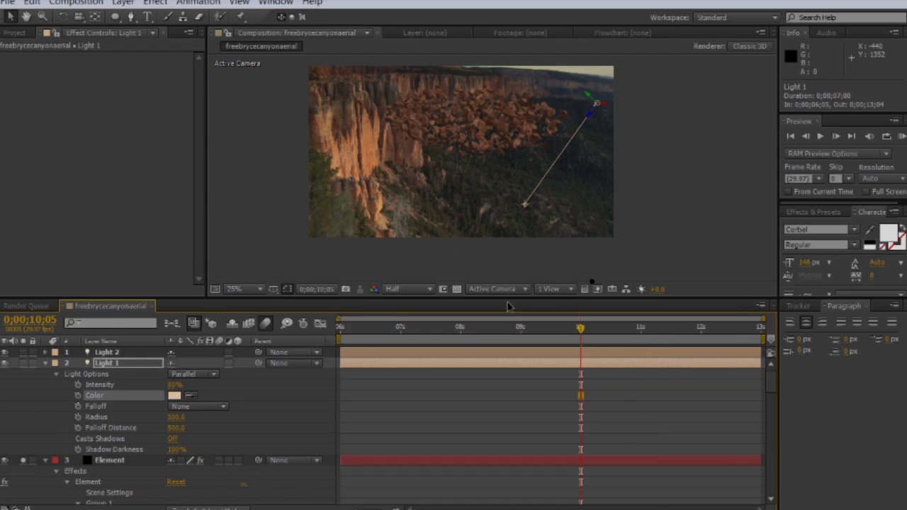
- Show the light options of Light 2 and change its color to a paler orange, FFCFA0
{"action": "left_click", "coordinate": [117, 353]}
{"action": "key", "text": "a"}
{"action": "key", "text": "a"}
{"action": "left_click", "coordinate": [173, 382]}
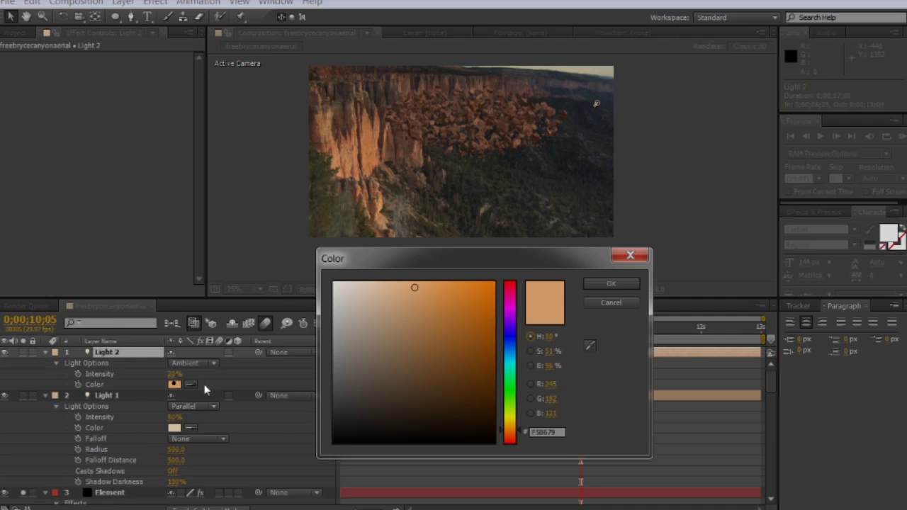
{"action": "left_click_drag", "start_coordinate": [415, 289], "coordinate": [392, 282]}
{"action": "left_click", "coordinate": [608, 283]}
- Lower the intensity of Light 2 to 11% and confirm its pale orange color
{"action": "left_click_drag", "start_coordinate": [171, 375], "coordinate": [162, 374]}
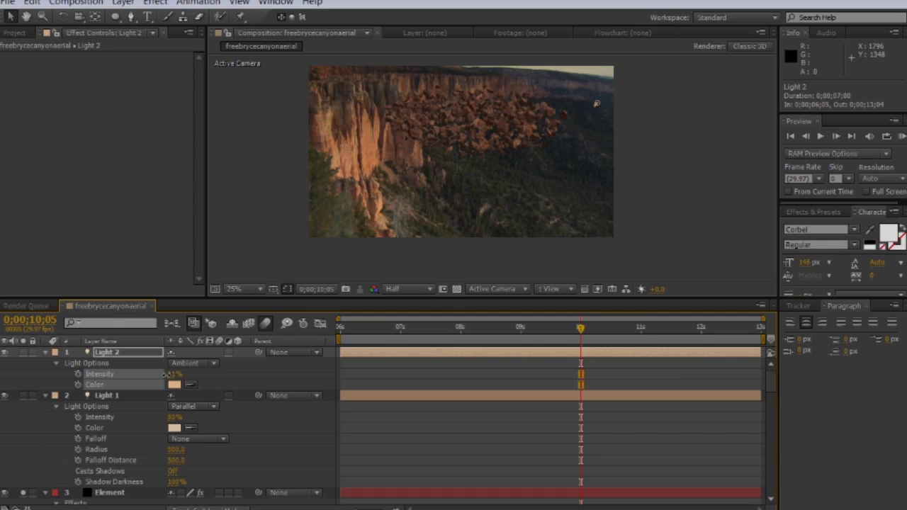
{"action": "left_click_drag", "start_coordinate": [164, 374], "coordinate": [169, 376]}
{"action": "left_click", "coordinate": [178, 384]}
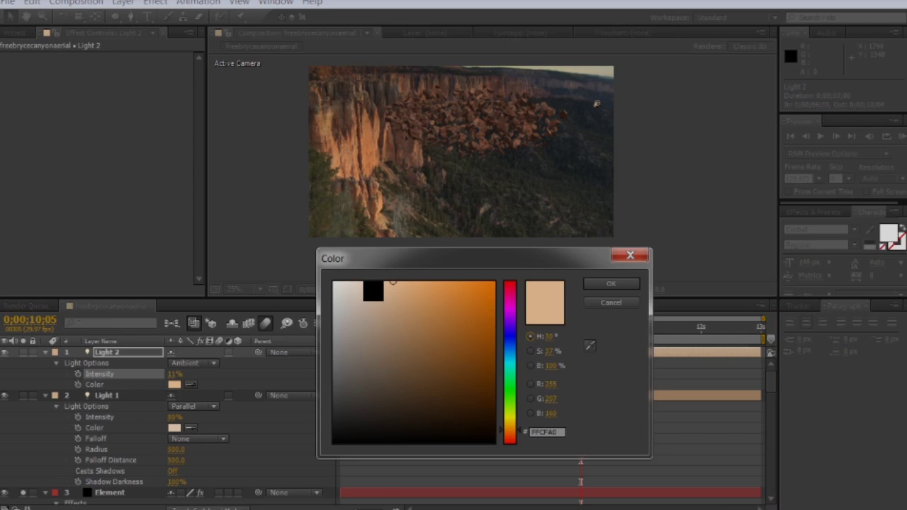
{"action": "left_click", "coordinate": [596, 283]}
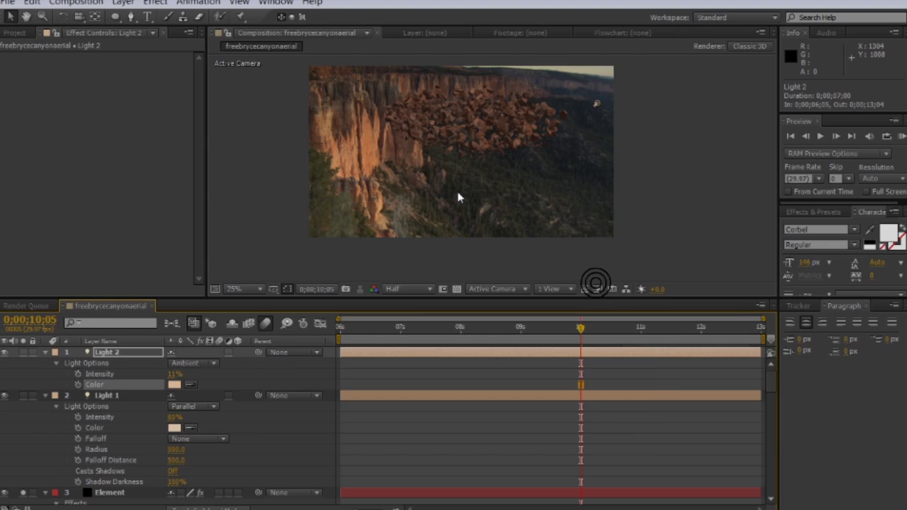
- Move Light 1 up and outside the frame, aim its point of interest below the rocks, and raise its intensity to 108%
{"action": "scroll", "coordinate": [415, 239], "scroll_direction": "up", "scroll_amount": 2}
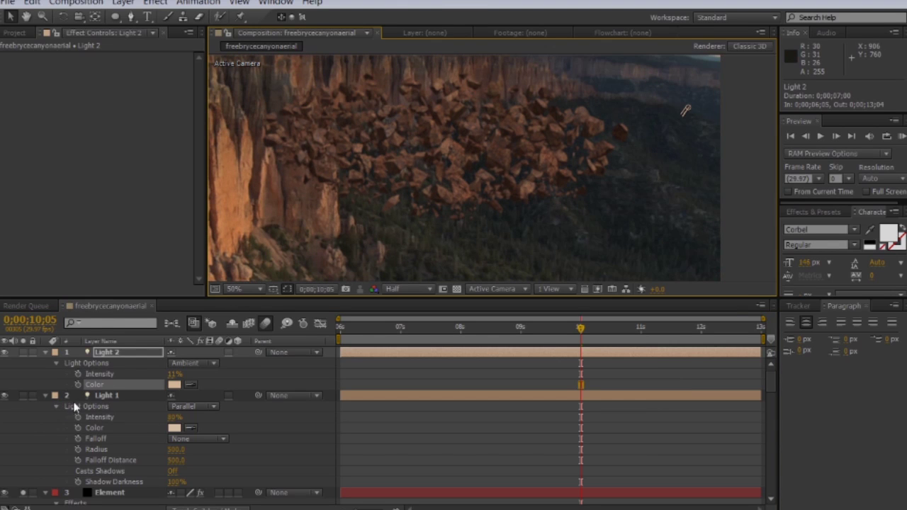
{"action": "left_click", "coordinate": [7, 400]}
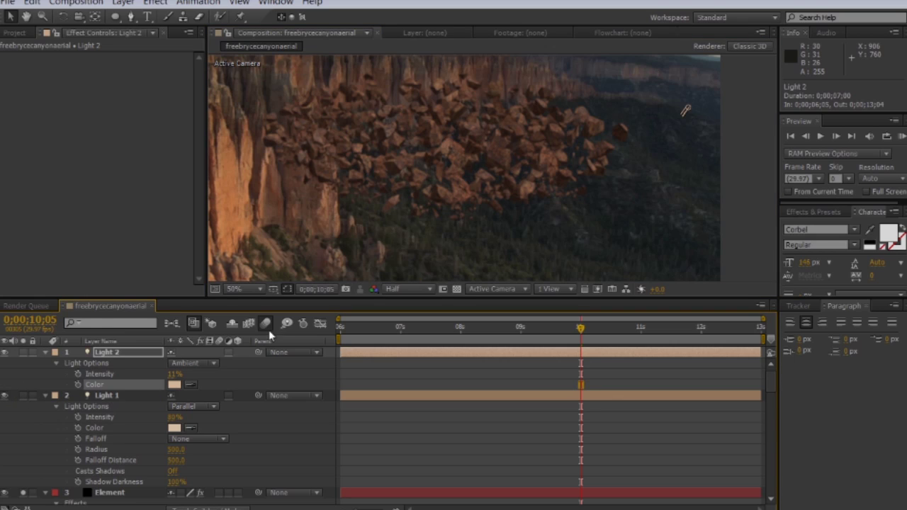
{"action": "left_click", "coordinate": [685, 121]}
{"action": "key", "text": "comma"}
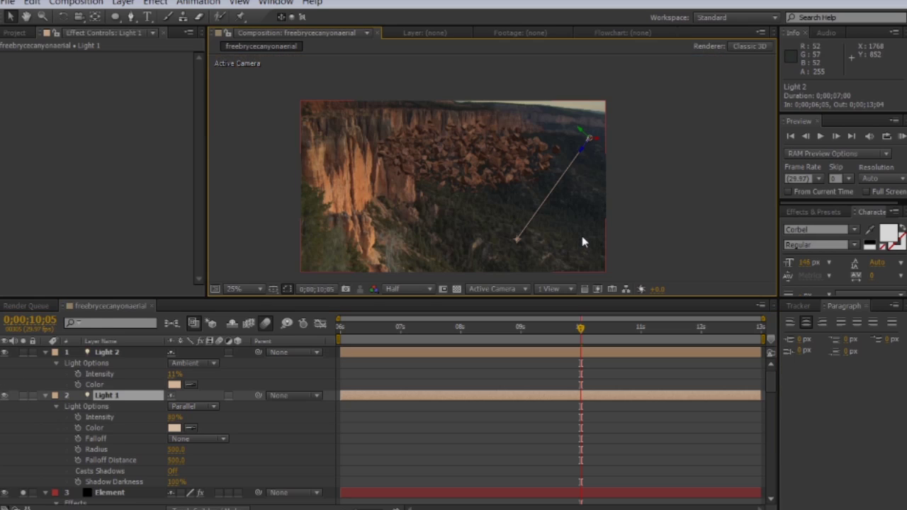
{"action": "left_click_drag", "start_coordinate": [585, 136], "coordinate": [637, 106]}
{"action": "left_click_drag", "start_coordinate": [530, 230], "coordinate": [474, 209]}
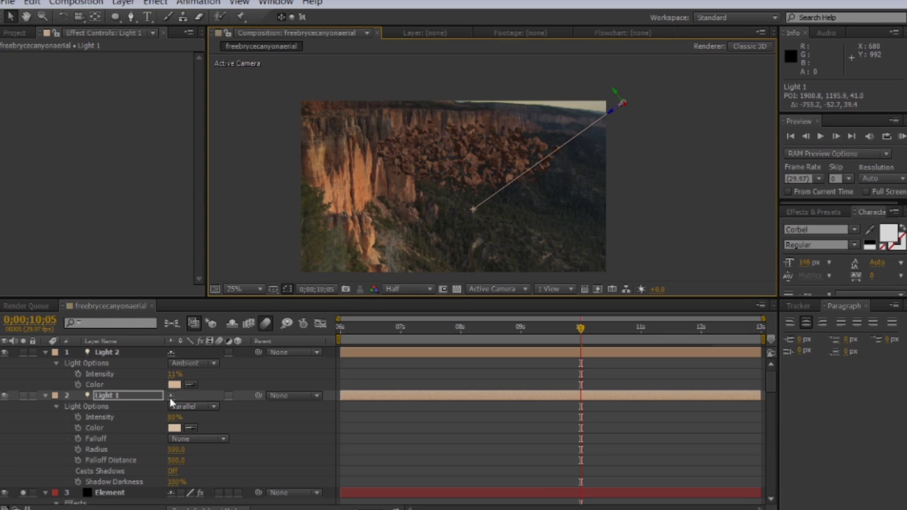
{"action": "left_click_drag", "start_coordinate": [173, 417], "coordinate": [179, 418]}
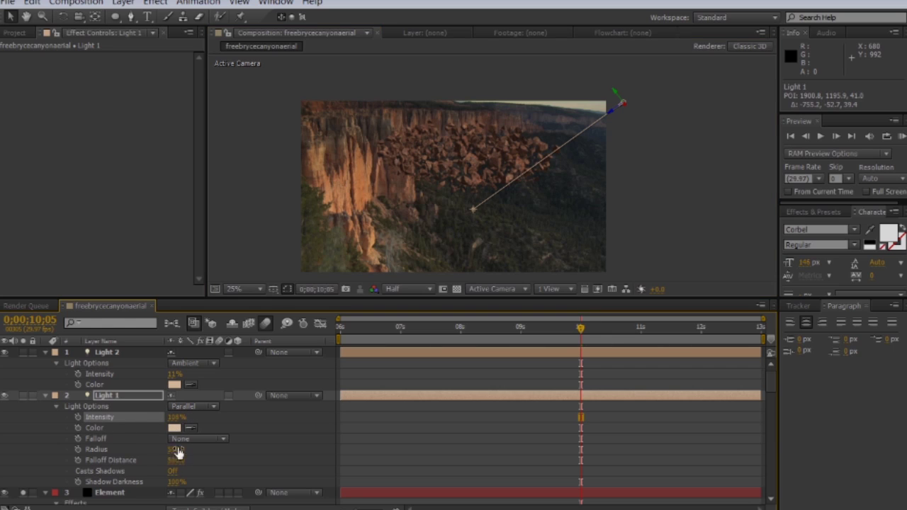
- Collapse the properties of both lights and the Element layer, and return to the start of the shot at 0;00;06;05
{"action": "left_click", "coordinate": [45, 394]}
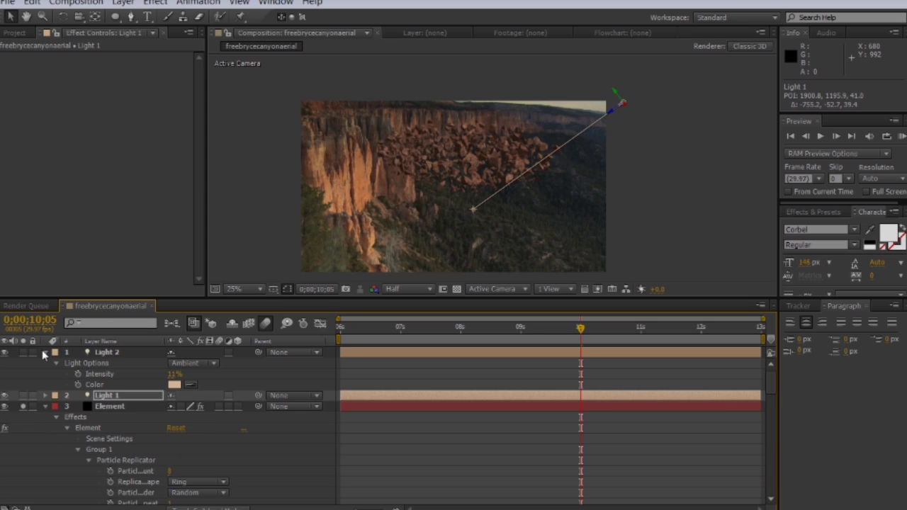
{"action": "left_click", "coordinate": [44, 352]}
{"action": "scroll", "coordinate": [375, 257], "scroll_direction": "down", "scroll_amount": 1}
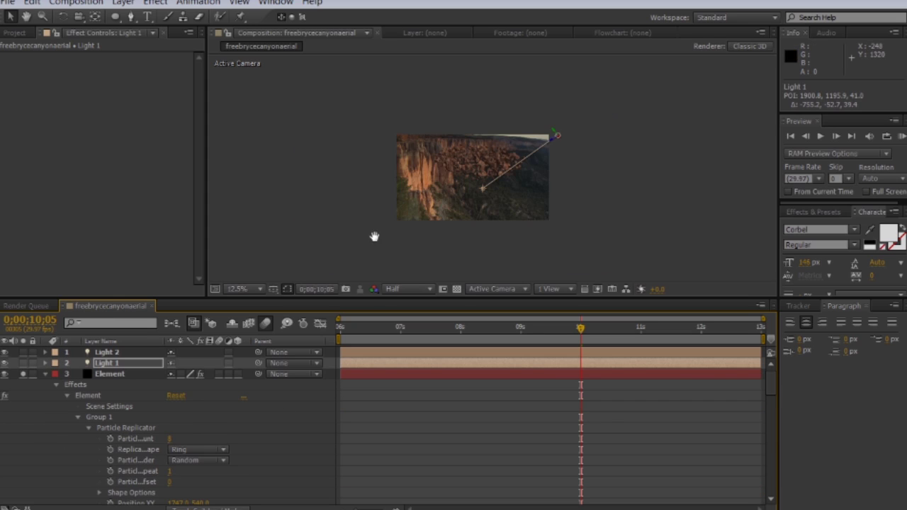
{"action": "left_click_drag", "start_coordinate": [547, 330], "coordinate": [326, 325]}
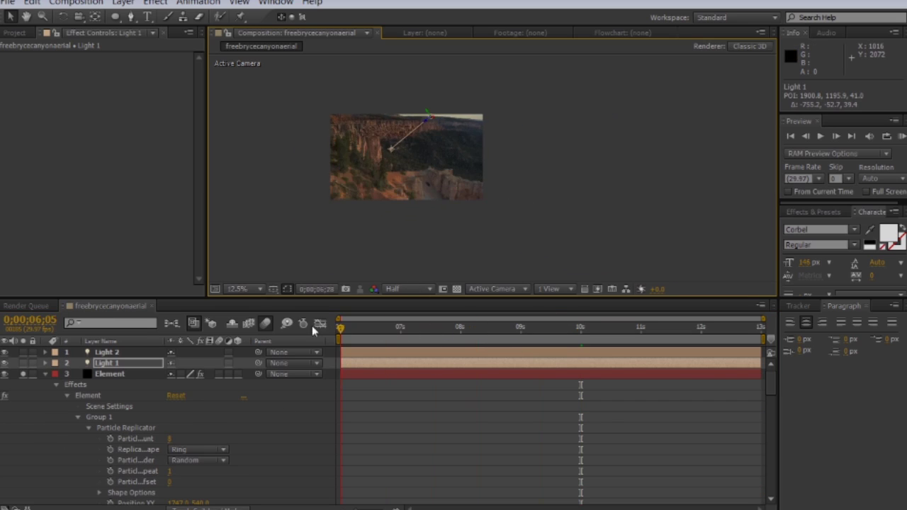
{"action": "scroll", "coordinate": [316, 146], "scroll_direction": "up", "scroll_amount": 1}
{"action": "left_click_drag", "start_coordinate": [327, 150], "coordinate": [405, 189]}
{"action": "scroll", "coordinate": [418, 191], "scroll_direction": "up", "scroll_amount": 1}
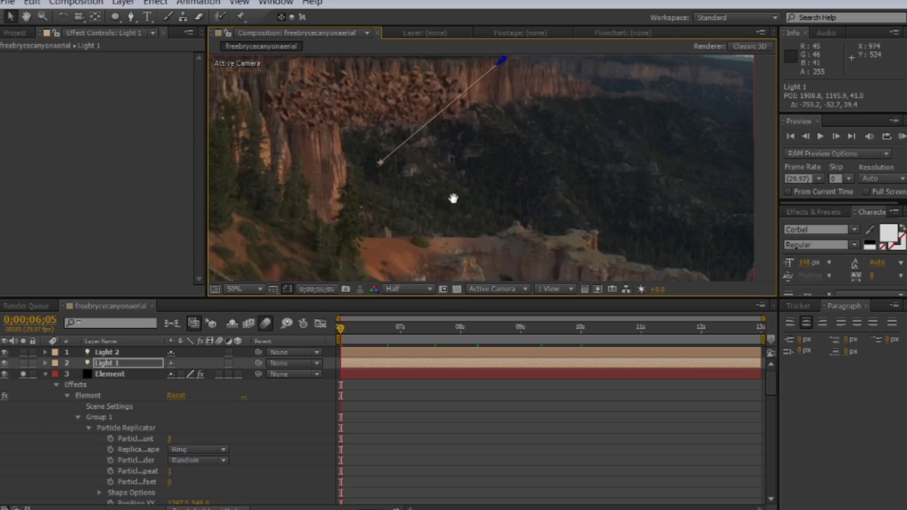
{"action": "left_click", "coordinate": [45, 375]}
- Enable ambient occlusion in the Element layer's render settings and set its intensity to 5.6
{"action": "left_click", "coordinate": [106, 373]}
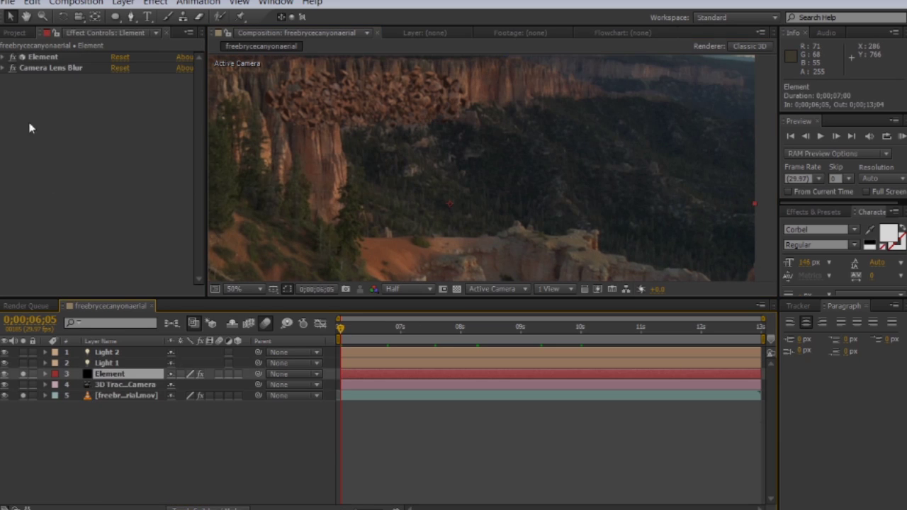
{"action": "left_click", "coordinate": [3, 59]}
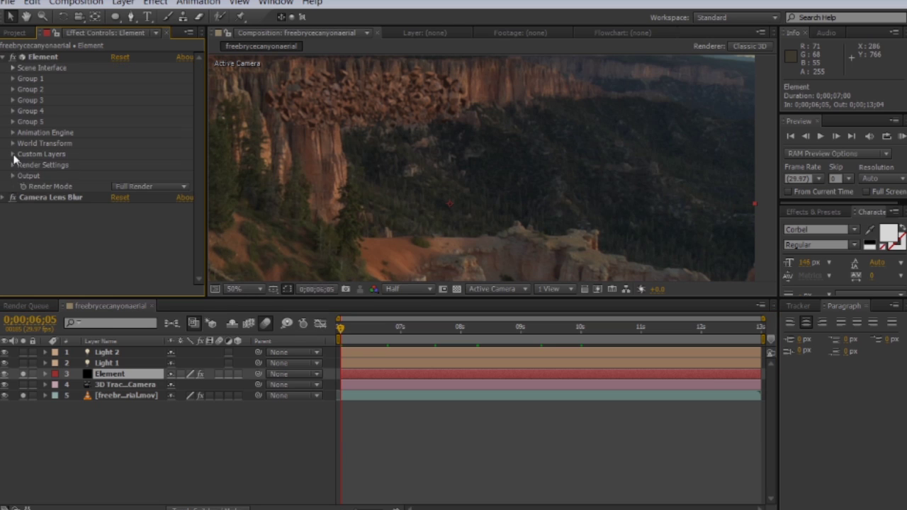
{"action": "scroll", "coordinate": [437, 178], "scroll_direction": "up", "scroll_amount": 2}
{"action": "left_click_drag", "start_coordinate": [437, 178], "coordinate": [495, 172]}
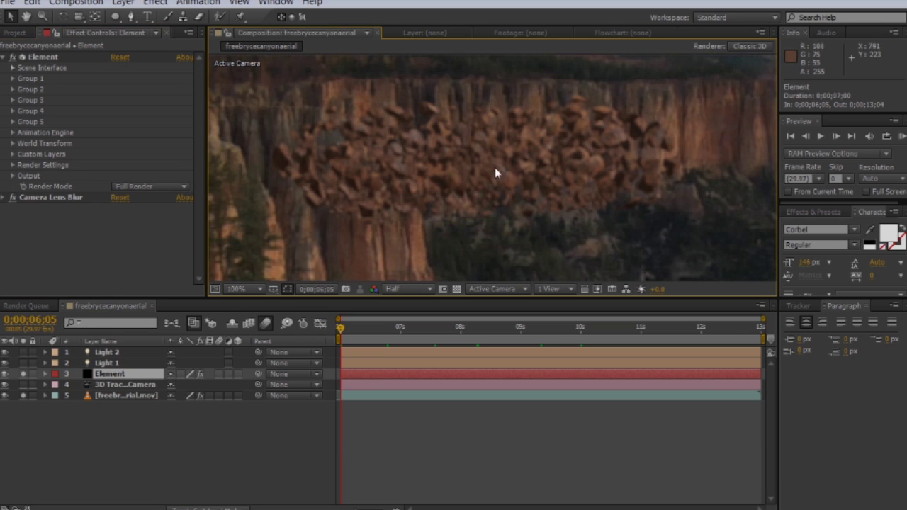
{"action": "left_click", "coordinate": [13, 165]}
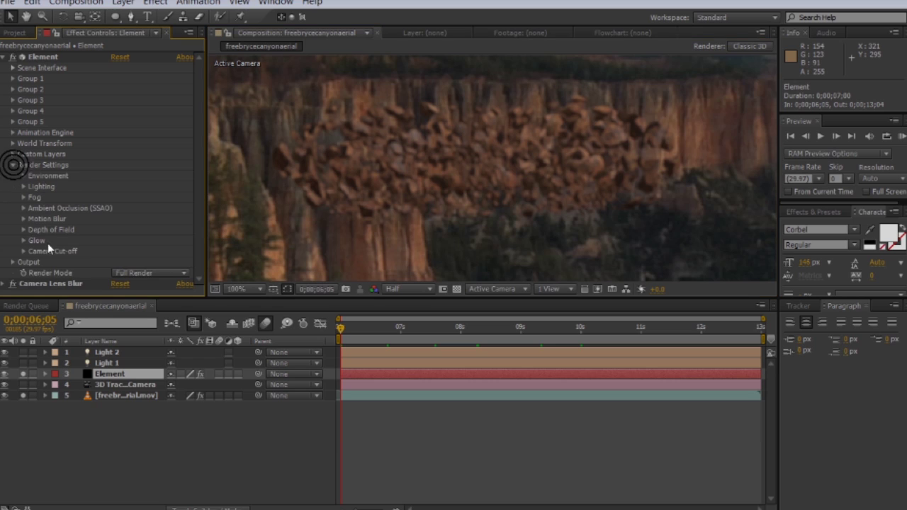
{"action": "left_click", "coordinate": [24, 207]}
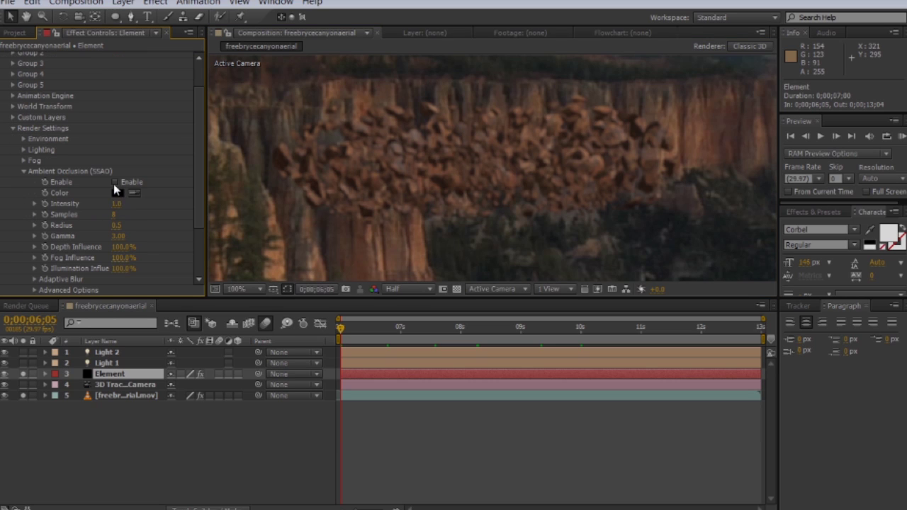
{"action": "left_click", "coordinate": [115, 182]}
{"action": "left_click_drag", "start_coordinate": [119, 204], "coordinate": [134, 205]}
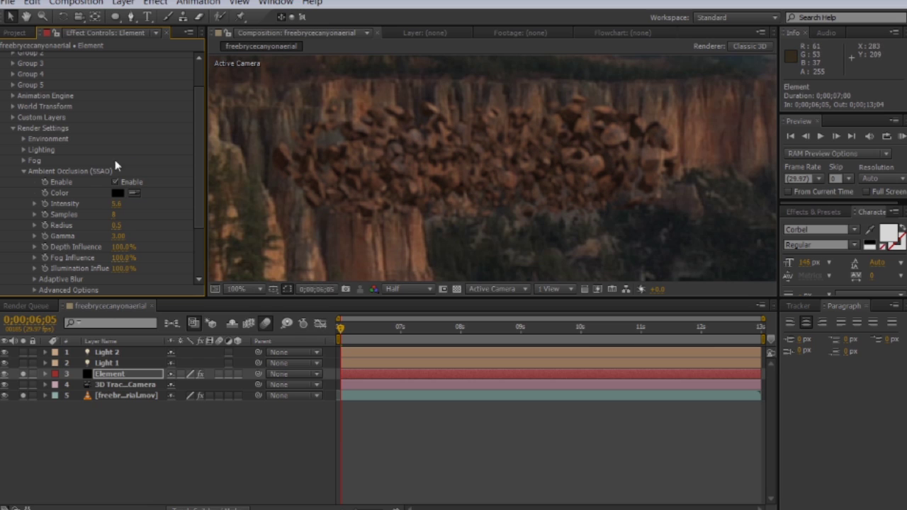
{"action": "left_click", "coordinate": [22, 171]}
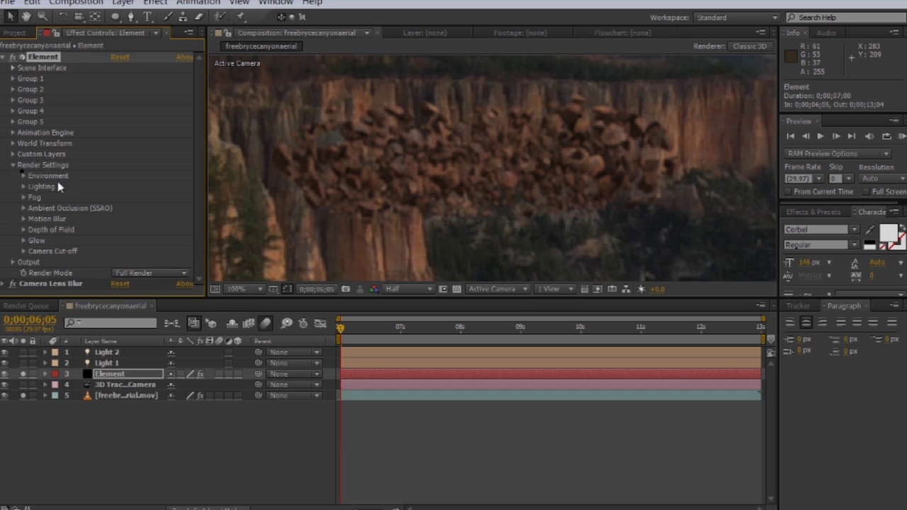
- Enable fog in Element's render settings and sample its color from the dark trees in the footage
{"action": "scroll", "coordinate": [397, 194], "scroll_direction": "down", "scroll_amount": 2}
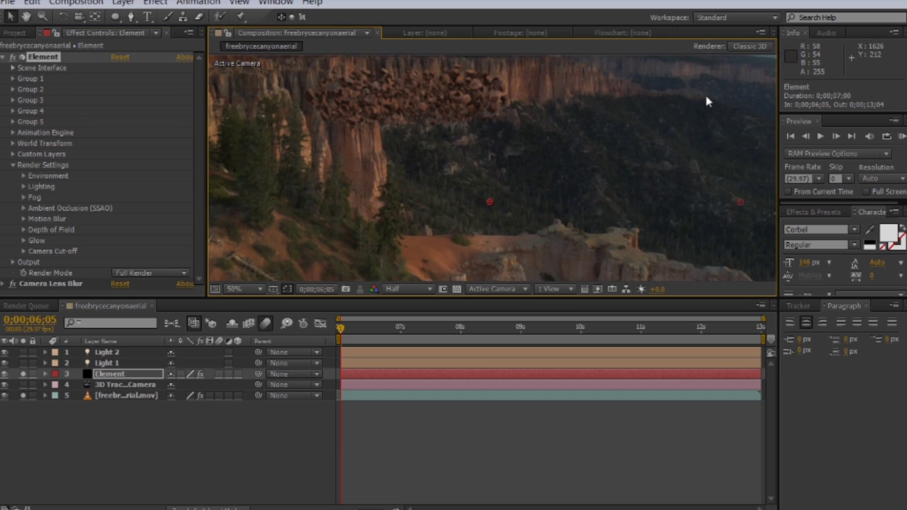
{"action": "left_click", "coordinate": [24, 198]}
{"action": "left_click", "coordinate": [114, 208]}
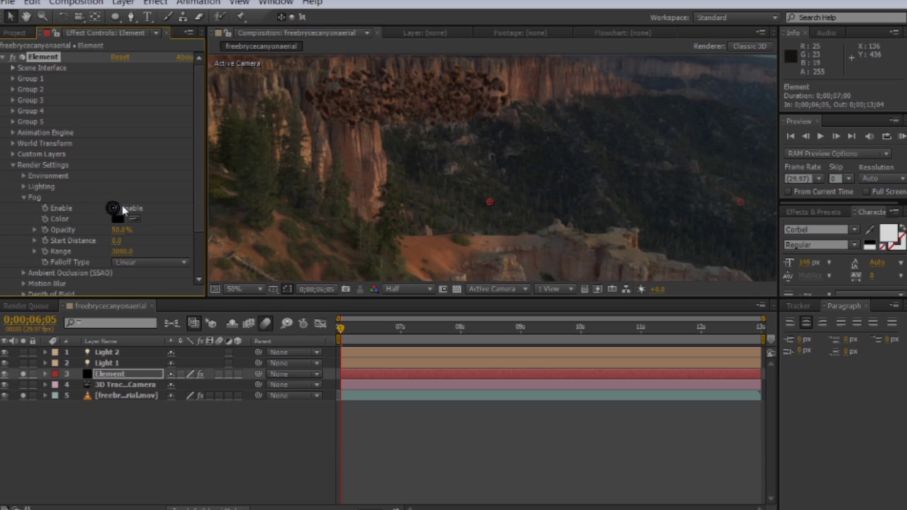
{"action": "left_click", "coordinate": [136, 219]}
{"action": "left_click", "coordinate": [387, 180]}
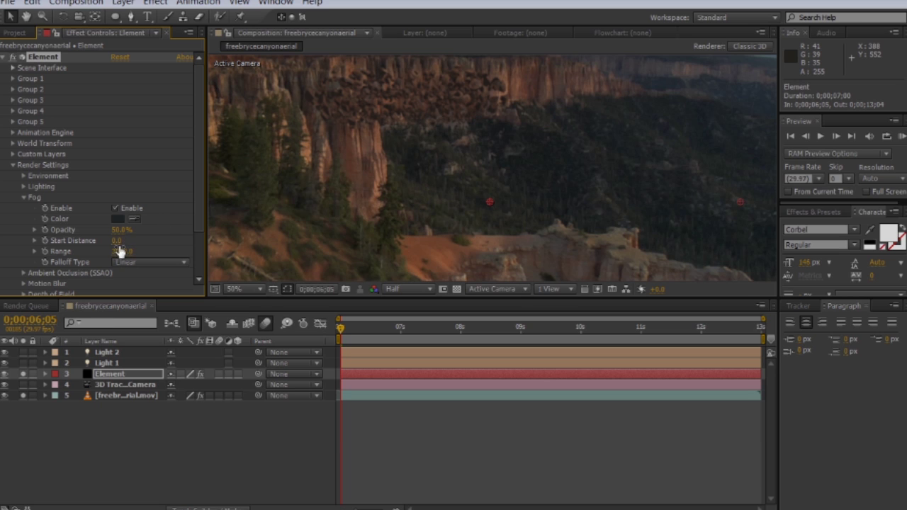
- Try fog start distances such as 1110 and -150 on an early and a later frame, and reset the value to 0
{"action": "left_click_drag", "start_coordinate": [117, 245], "coordinate": [132, 241]}
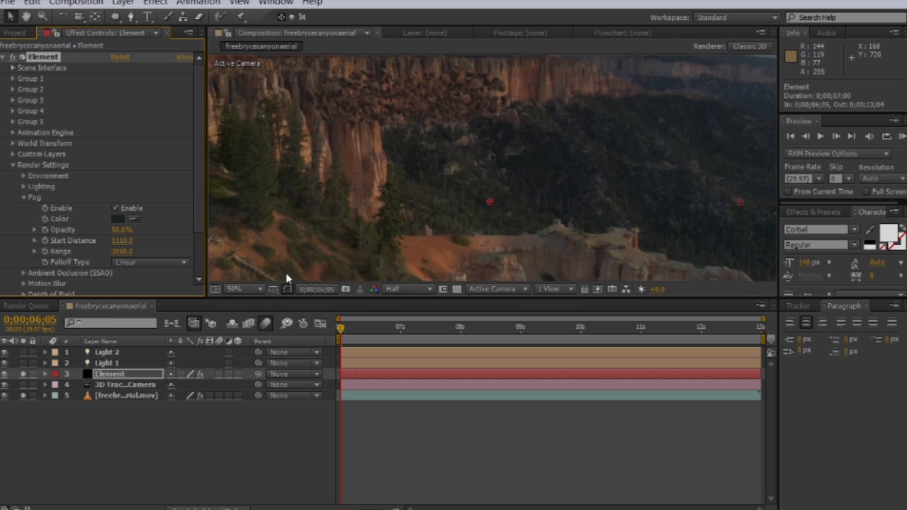
{"action": "left_click_drag", "start_coordinate": [477, 336], "coordinate": [585, 327]}
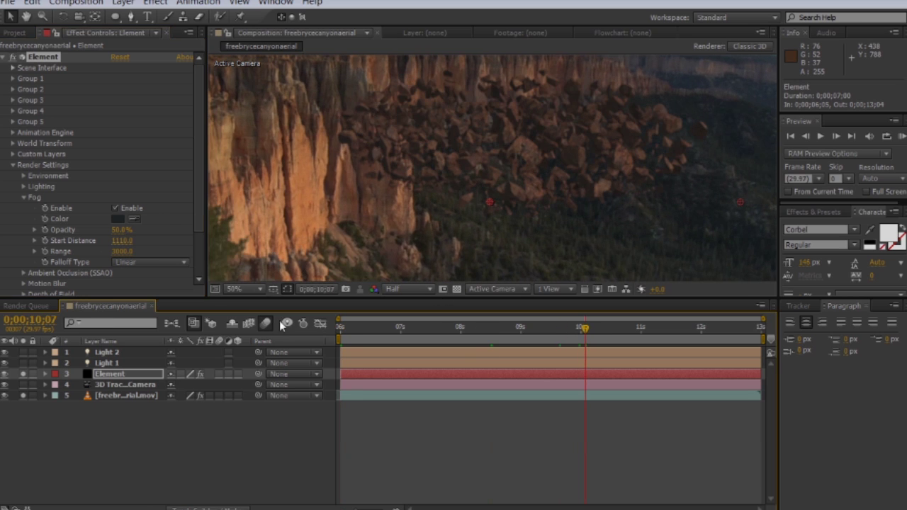
{"action": "left_click_drag", "start_coordinate": [117, 244], "coordinate": [114, 245]}
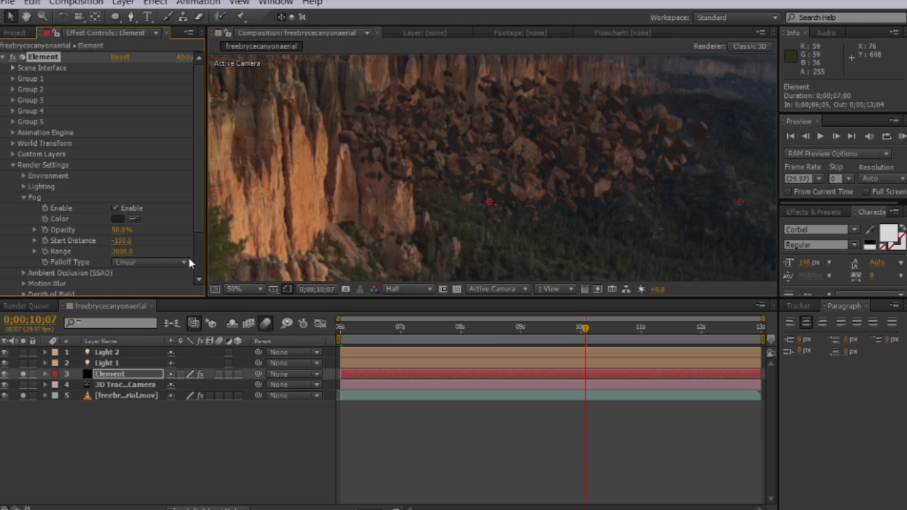
{"action": "left_click_drag", "start_coordinate": [117, 244], "coordinate": [136, 240]}
{"action": "left_click", "coordinate": [119, 243]}
{"action": "type", "text": "0"}
{"action": "key", "text": "Return"}
- Set the fog opacity to 63% and check the blend of the rocks at the start of the shot
{"action": "left_click_drag", "start_coordinate": [487, 327], "coordinate": [340, 328]}
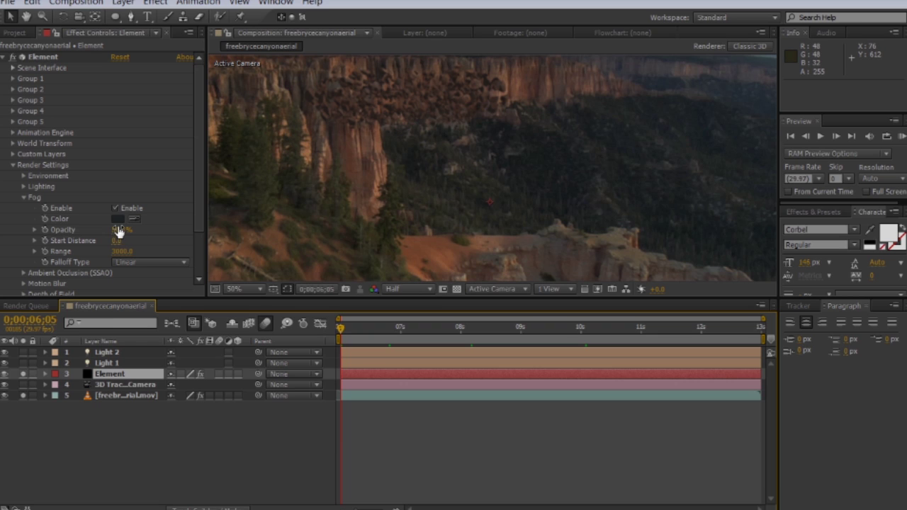
{"action": "left_click_drag", "start_coordinate": [123, 230], "coordinate": [127, 230]}
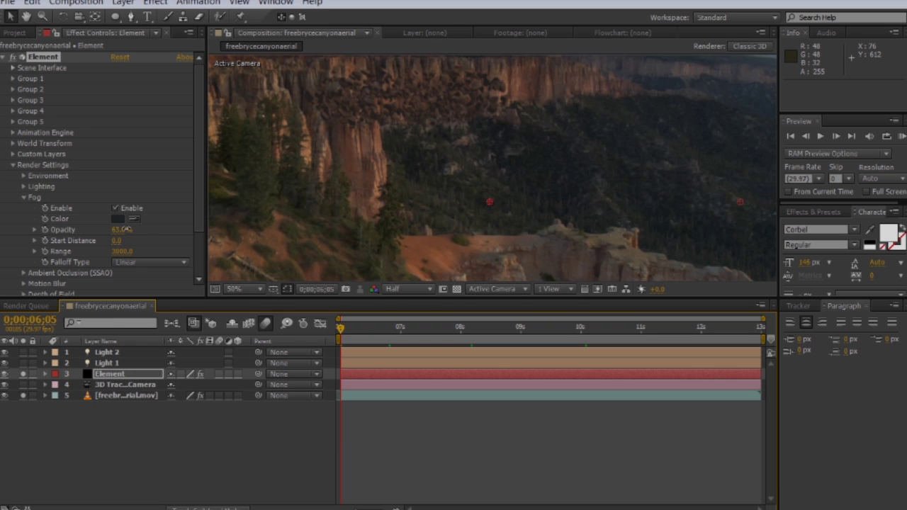
{"action": "left_click_drag", "start_coordinate": [375, 328], "coordinate": [326, 326]}
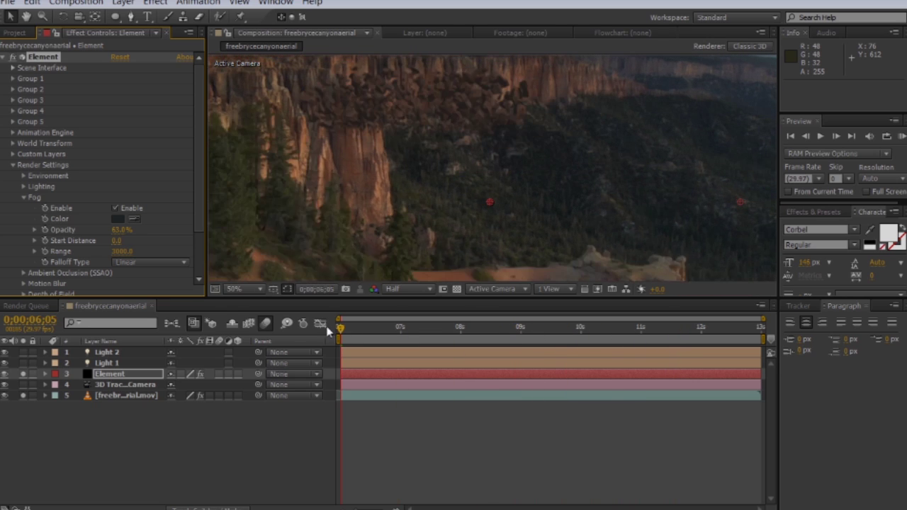
{"action": "scroll", "coordinate": [384, 192], "scroll_direction": "down", "scroll_amount": 2}
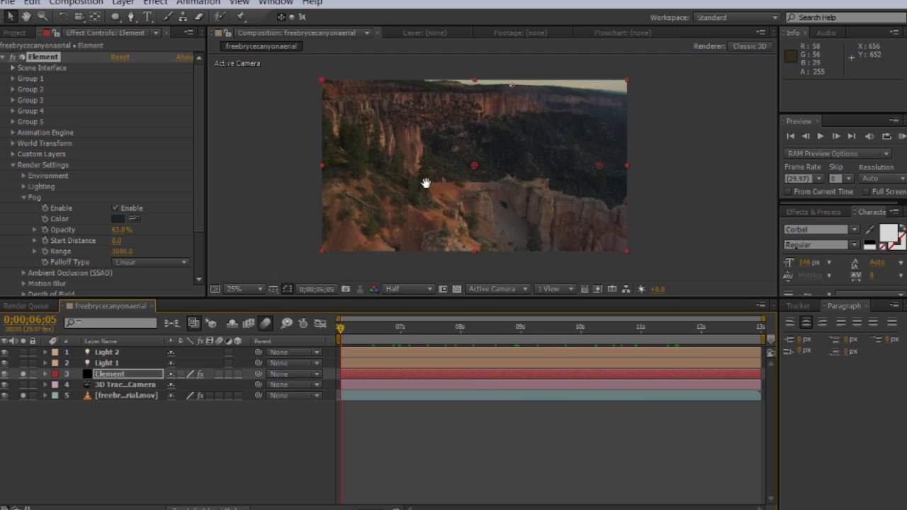
{"action": "scroll", "coordinate": [404, 180], "scroll_direction": "up", "scroll_amount": 2}
{"action": "left_click_drag", "start_coordinate": [395, 181], "coordinate": [390, 227]}
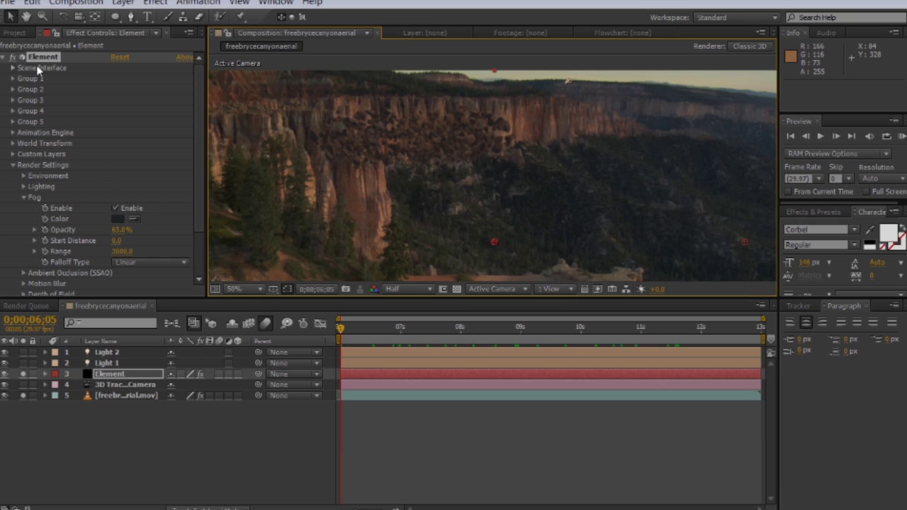
- Add a second ball_fracture model in group 2 of the Element scene, apply the plastic_04 material to it and accept the scene
{"action": "left_click", "coordinate": [14, 68]}
{"action": "left_click", "coordinate": [49, 82]}
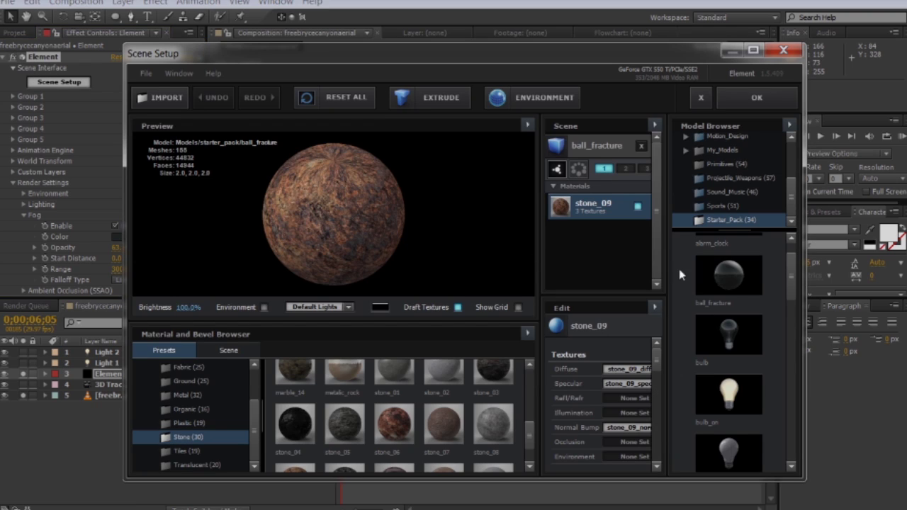
{"action": "left_click", "coordinate": [729, 275]}
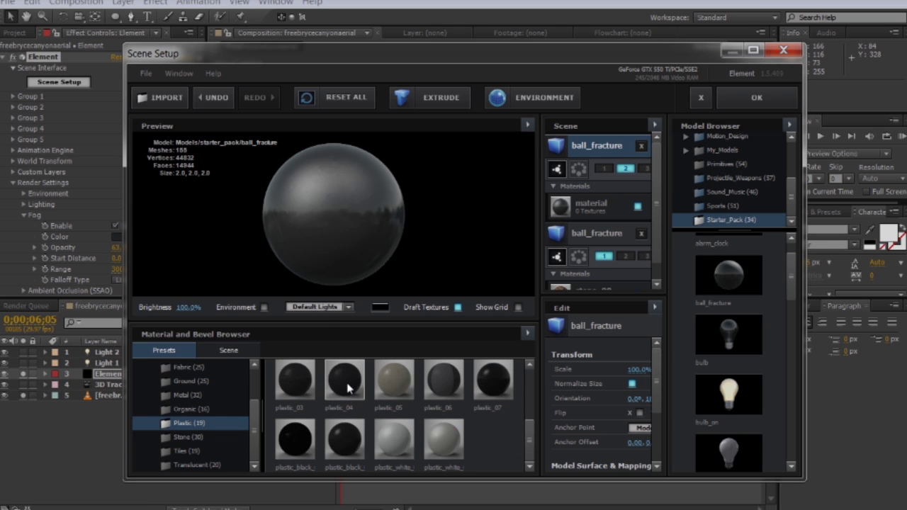
{"action": "left_click_drag", "start_coordinate": [347, 386], "coordinate": [342, 233]}
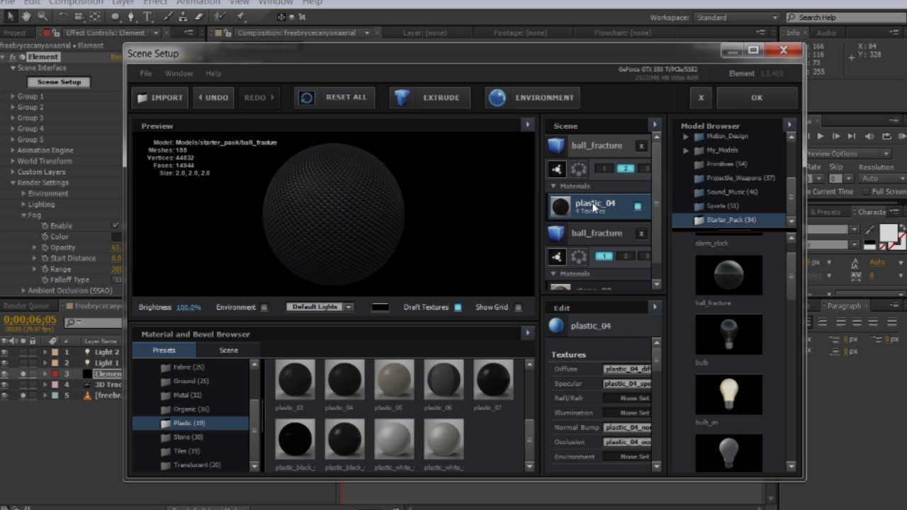
{"action": "left_click", "coordinate": [746, 102]}
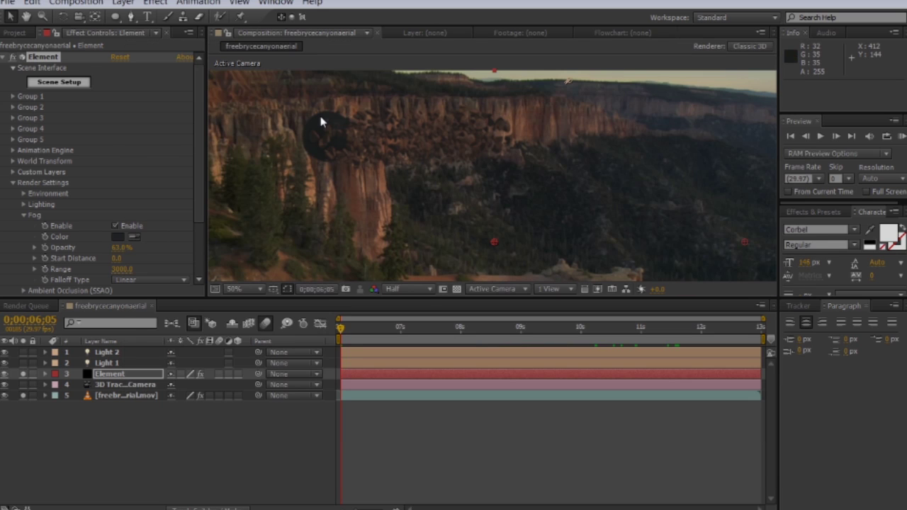
- Move the group 2 ball horizontally in its Particle Replicator to an X position of 1823 so it sits among the rocks
{"action": "left_click", "coordinate": [13, 107]}
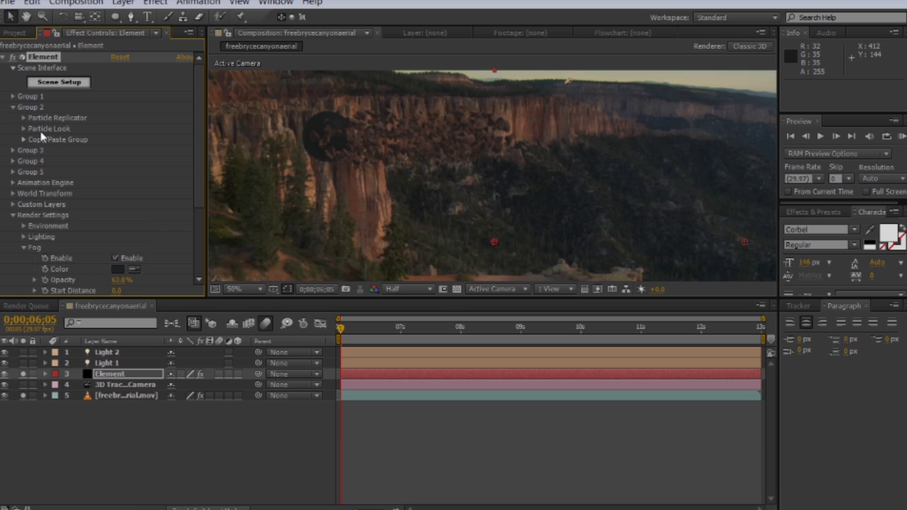
{"action": "left_click", "coordinate": [24, 118]}
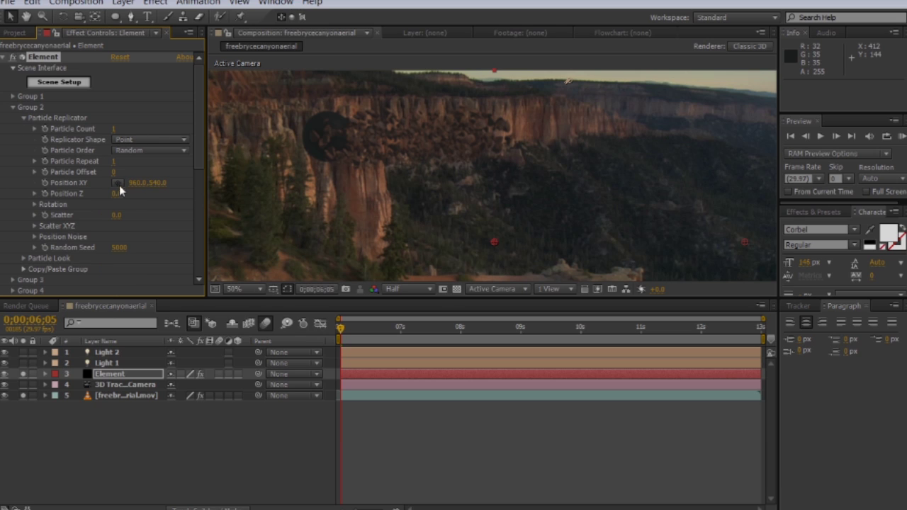
{"action": "left_click_drag", "start_coordinate": [192, 179], "coordinate": [686, 191]}
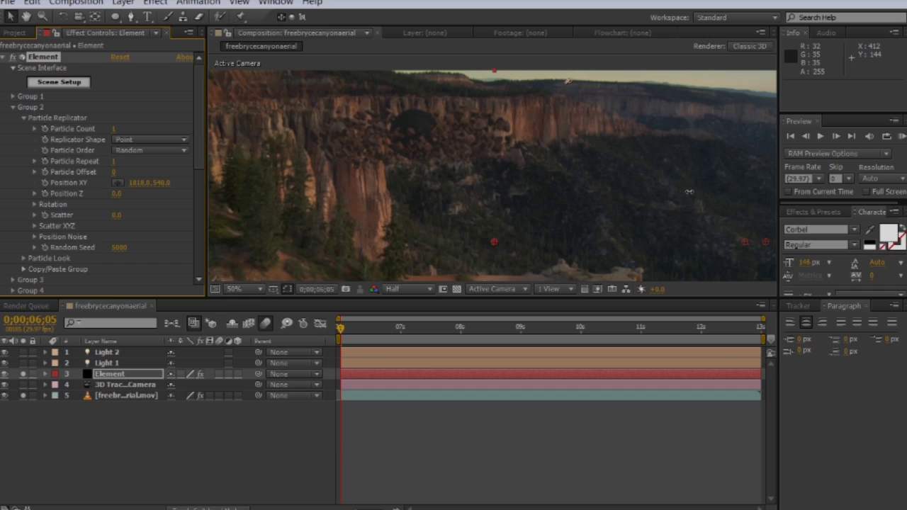
{"action": "scroll", "coordinate": [495, 170], "scroll_direction": "up", "scroll_amount": 2}
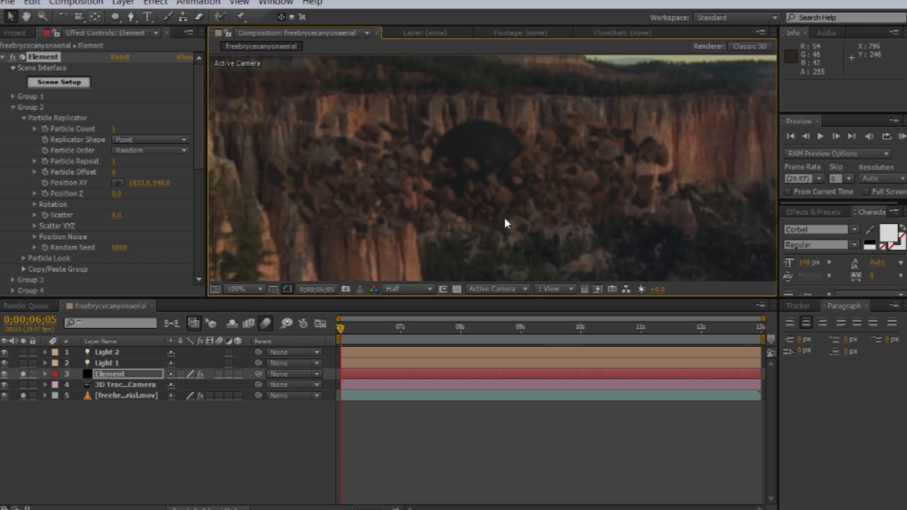
{"action": "left_click", "coordinate": [23, 118]}
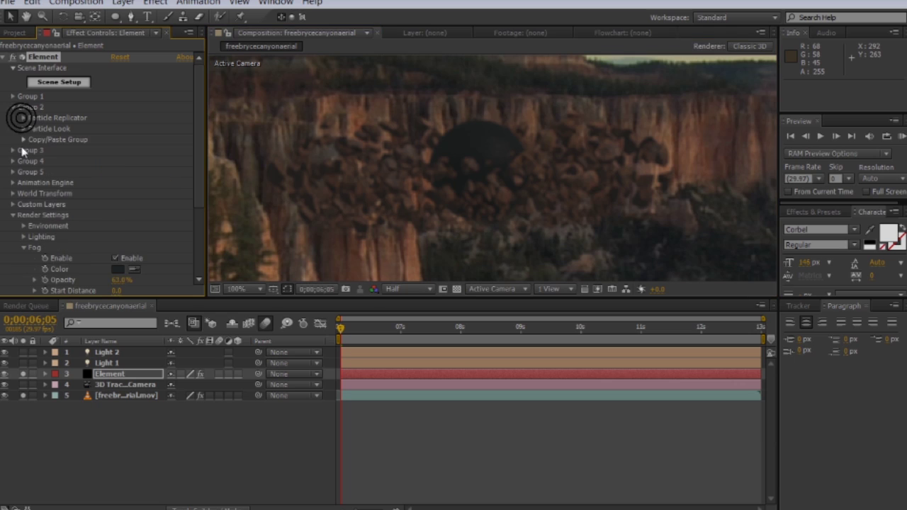
- Enable Element's Animation Engine and try different Animation percentages on the frame at 0;00;08;04
{"action": "left_click", "coordinate": [12, 183]}
{"action": "scroll", "coordinate": [12, 183], "scroll_direction": "down", "scroll_amount": 3}
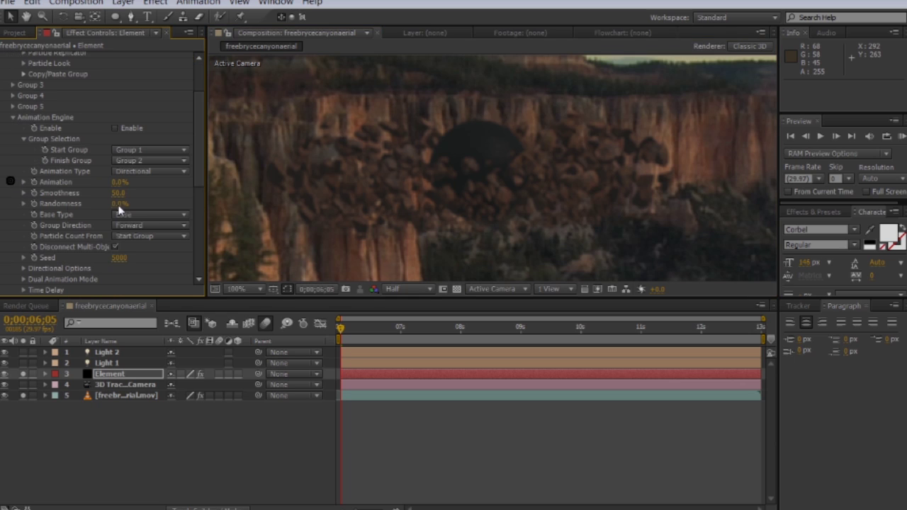
{"action": "left_click", "coordinate": [113, 129]}
{"action": "left_click_drag", "start_coordinate": [514, 328], "coordinate": [525, 329]}
{"action": "left_click", "coordinate": [459, 327]}
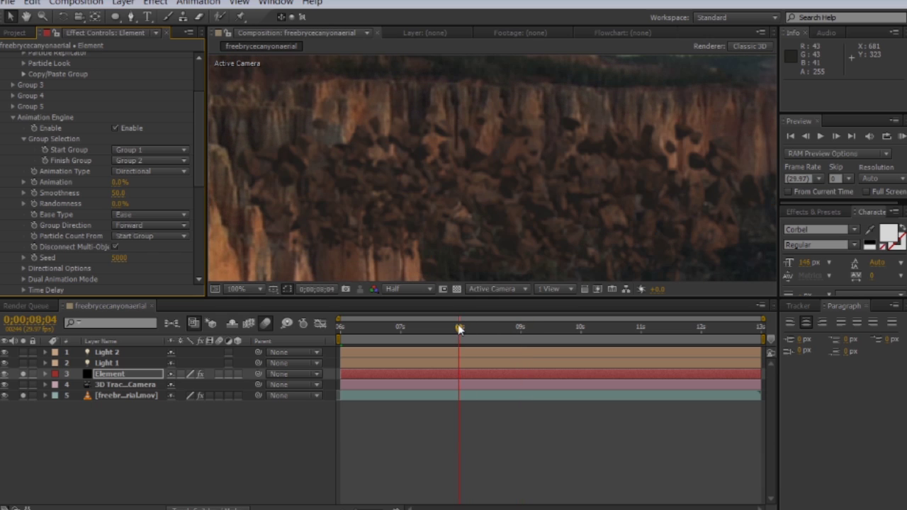
{"action": "mouse_move", "coordinate": [118, 183]}
{"action": "left_mouse_down"}
{"action": "mouse_move", "coordinate": [197, 179]}
{"action": "mouse_move", "coordinate": [133, 184]}
{"action": "left_mouse_up"}
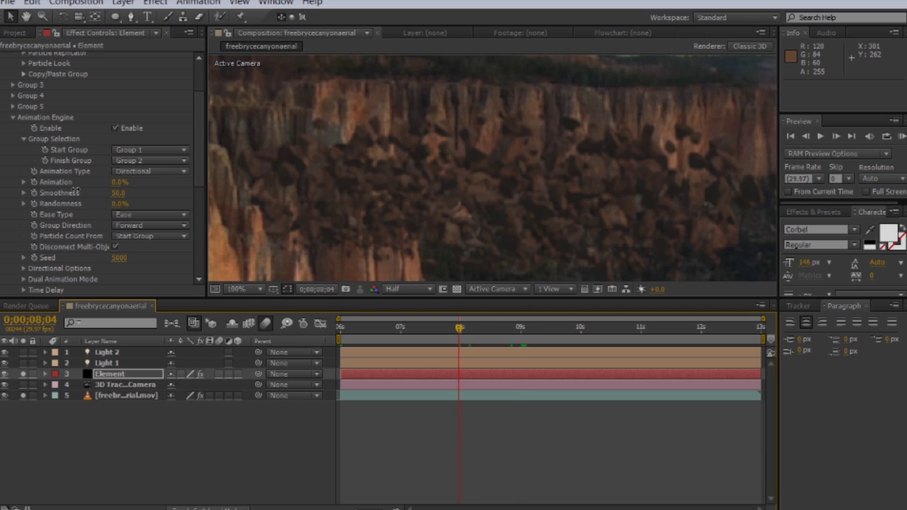
{"action": "left_click_drag", "start_coordinate": [118, 183], "coordinate": [99, 193]}
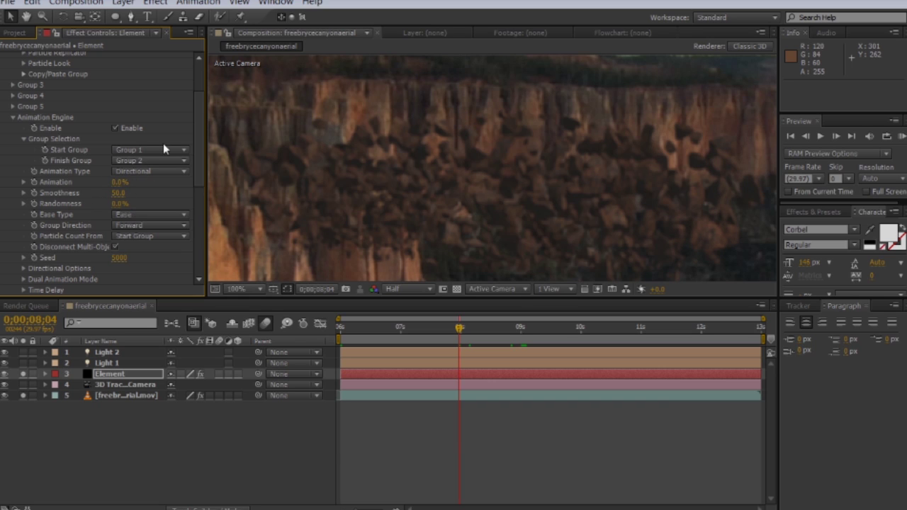
- Switch the Animation Engine's animation type to Radial and try out its Animation percentage
{"action": "left_click", "coordinate": [139, 172]}
{"action": "left_click", "coordinate": [141, 215]}
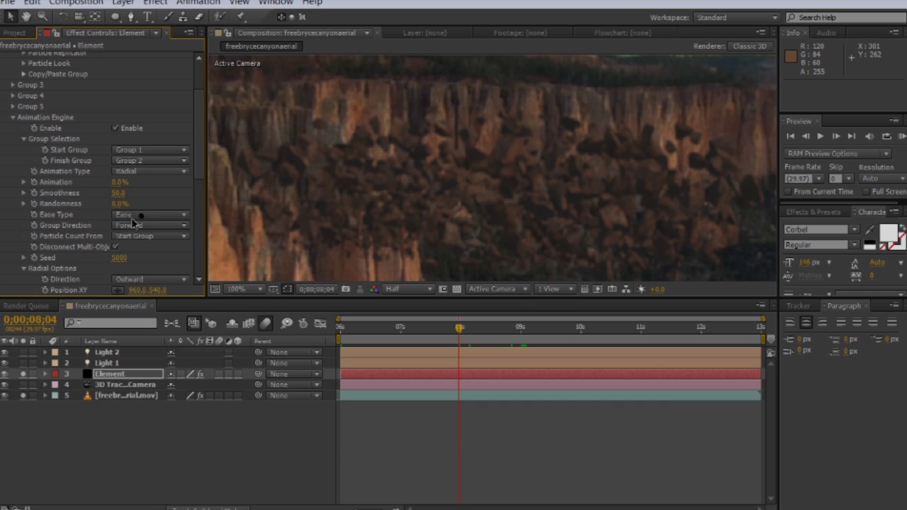
{"action": "left_click_drag", "start_coordinate": [118, 183], "coordinate": [90, 185]}
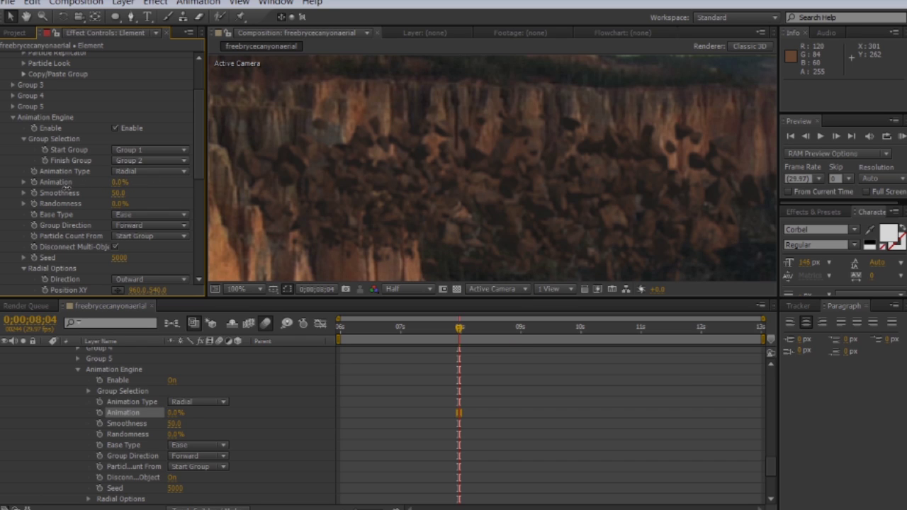
- Set the Animation Engine's smoothness to 20 and randomness to 80%, and look through the ease type options
{"action": "left_click", "coordinate": [119, 201]}
{"action": "type", "text": "20"}
{"action": "key", "text": "Tab"}
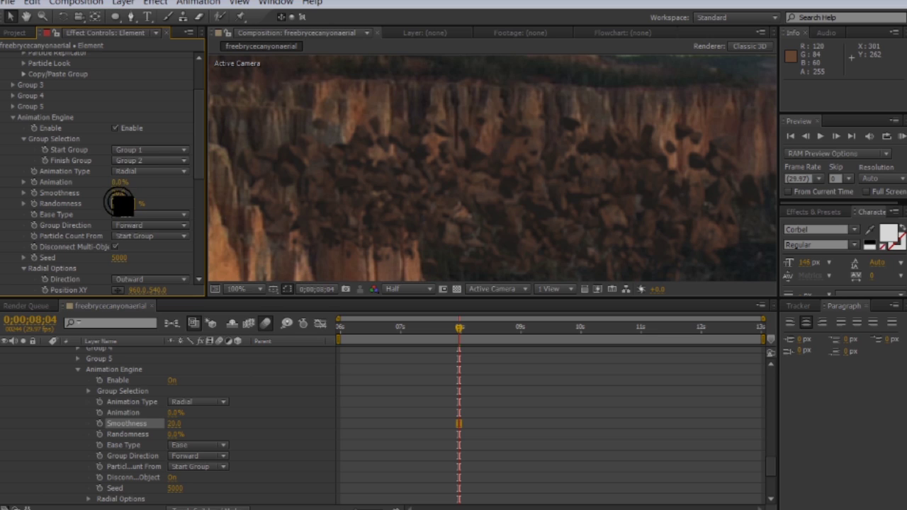
{"action": "type", "text": "80"}
{"action": "key", "text": "Return"}
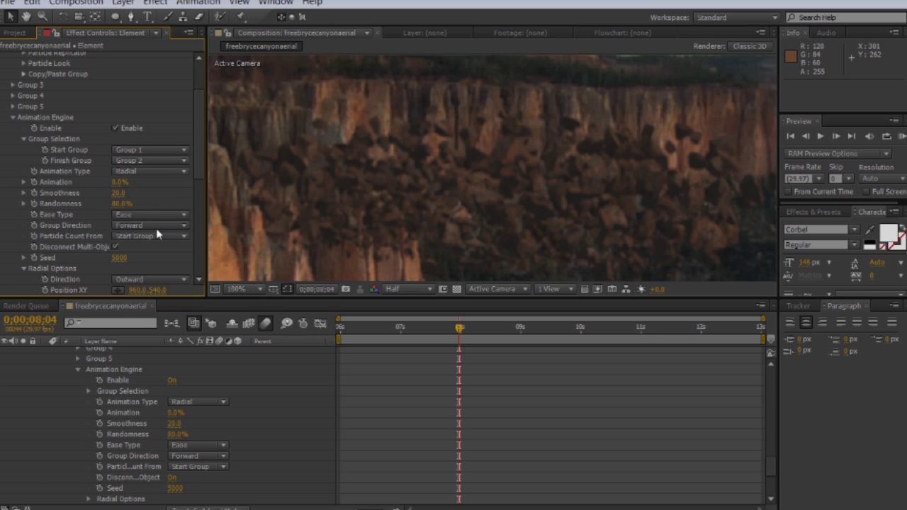
{"action": "left_click", "coordinate": [157, 225]}
{"action": "left_click", "coordinate": [161, 216]}
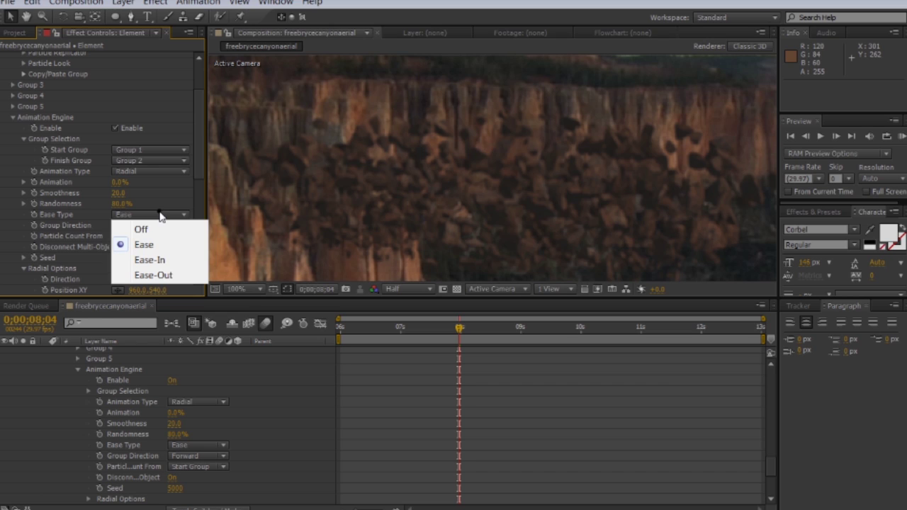
{"action": "left_click", "coordinate": [162, 201]}
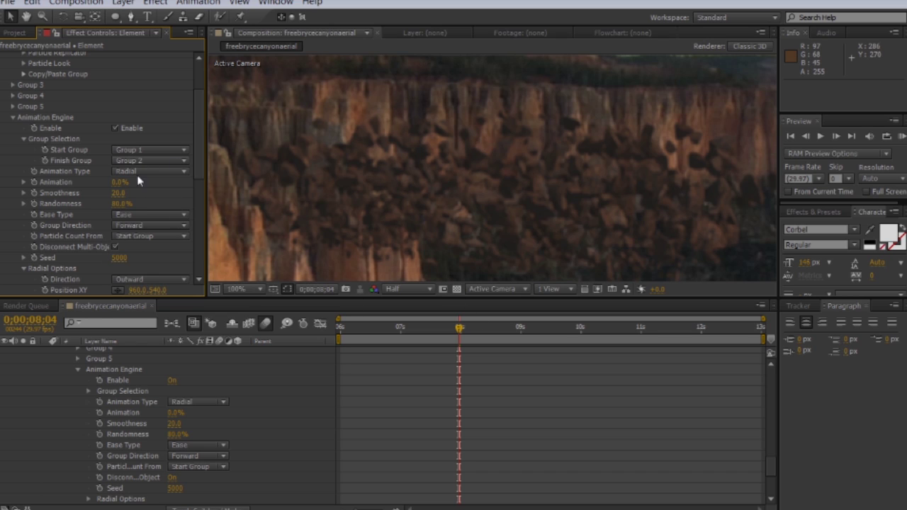
- Keyframe the Animation value from 0% at 0;00;09;25 to 100% at 0;00;11;28
{"action": "left_click", "coordinate": [33, 182]}
{"action": "left_click", "coordinate": [561, 328]}
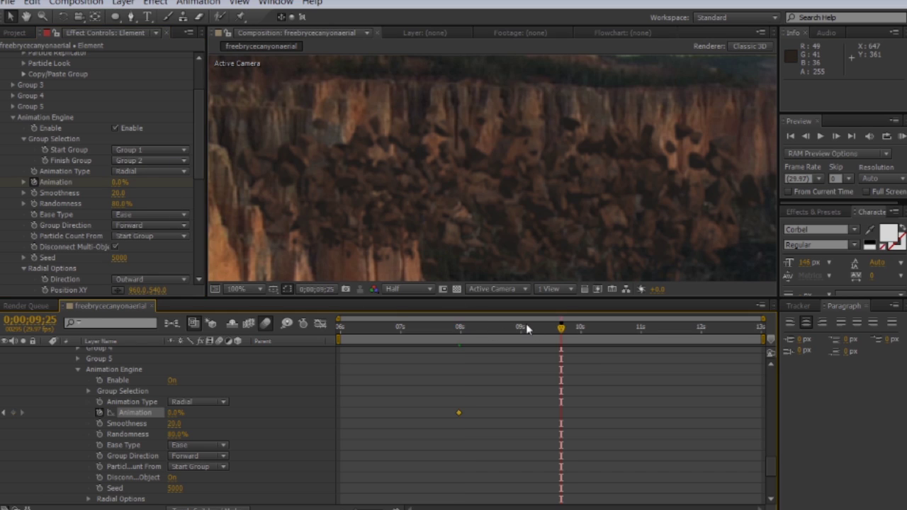
{"action": "left_click", "coordinate": [34, 182]}
{"action": "left_click", "coordinate": [33, 183]}
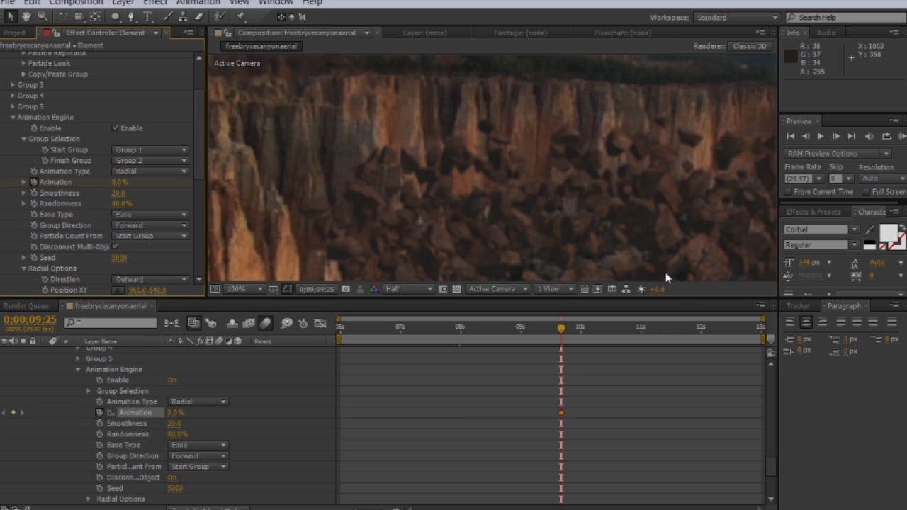
{"action": "left_click", "coordinate": [689, 320]}
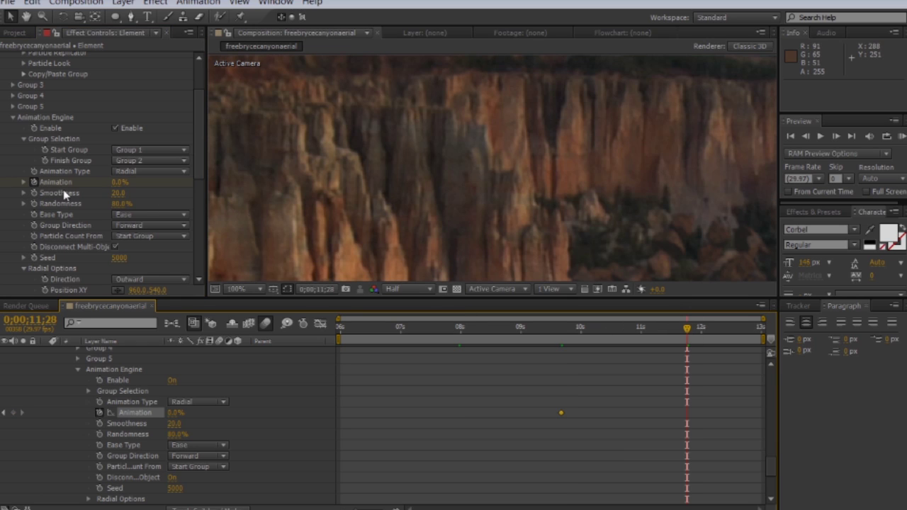
{"action": "left_click", "coordinate": [118, 183]}
{"action": "type", "text": "100"}
{"action": "key", "text": "Return"}
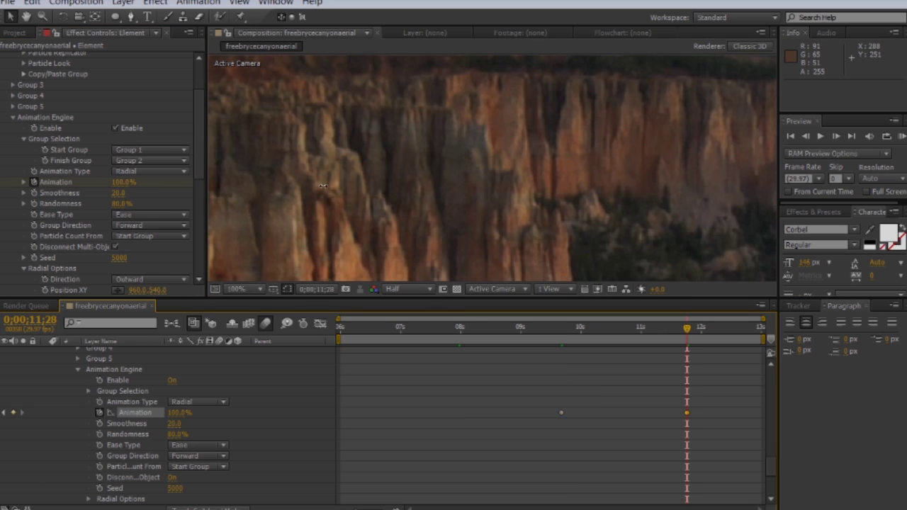
- Review the transition from rocks to ball across the shot, from the opening frame to about 0;00;10;18
{"action": "scroll", "coordinate": [452, 211], "scroll_direction": "down", "scroll_amount": 1}
{"action": "left_click_drag", "start_coordinate": [452, 211], "coordinate": [346, 120]}
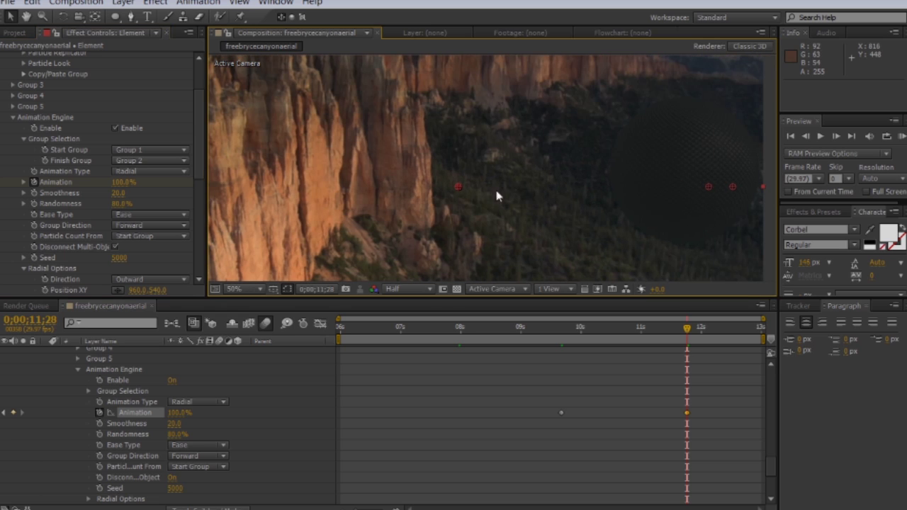
{"action": "left_click", "coordinate": [639, 327]}
{"action": "left_click_drag", "start_coordinate": [639, 327], "coordinate": [314, 320]}
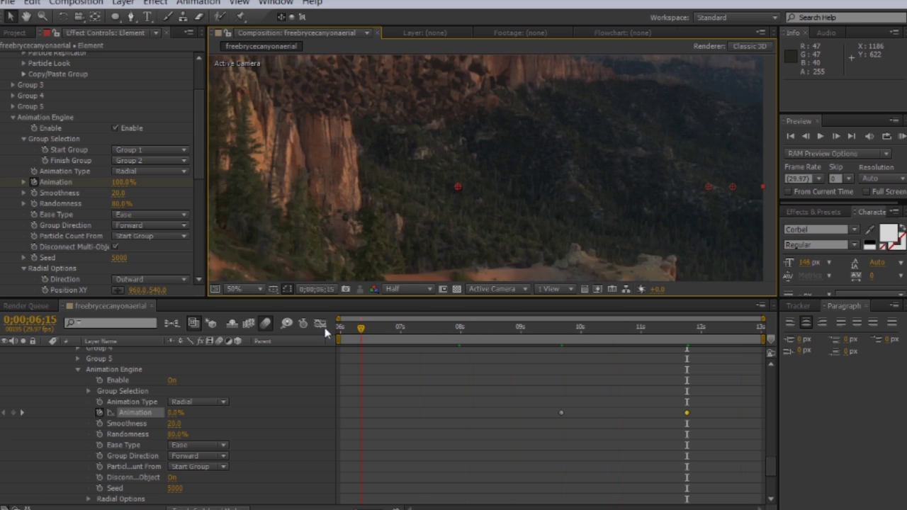
{"action": "scroll", "coordinate": [350, 216], "scroll_direction": "down", "scroll_amount": 1}
{"action": "left_click_drag", "start_coordinate": [350, 216], "coordinate": [360, 213]}
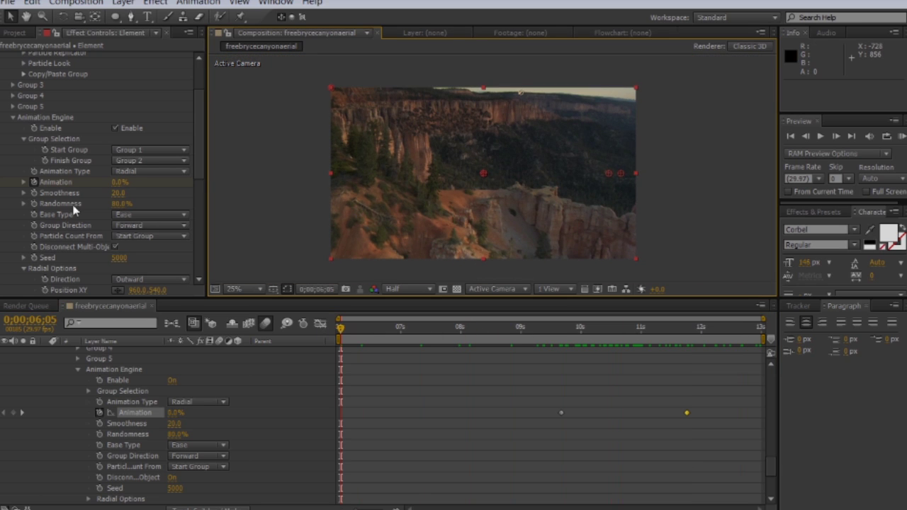
{"action": "left_click_drag", "start_coordinate": [505, 331], "coordinate": [607, 328]}
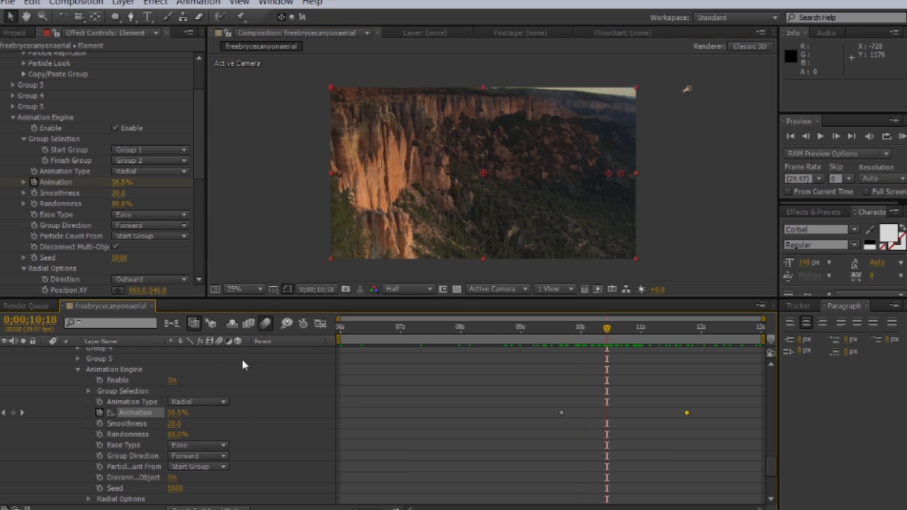
- Collapse the Element layer's properties and turn on motion blur for that layer
{"action": "scroll", "coordinate": [91, 385], "scroll_direction": "up", "scroll_amount": 3}
{"action": "scroll", "coordinate": [91, 385], "scroll_direction": "up", "scroll_amount": 8}
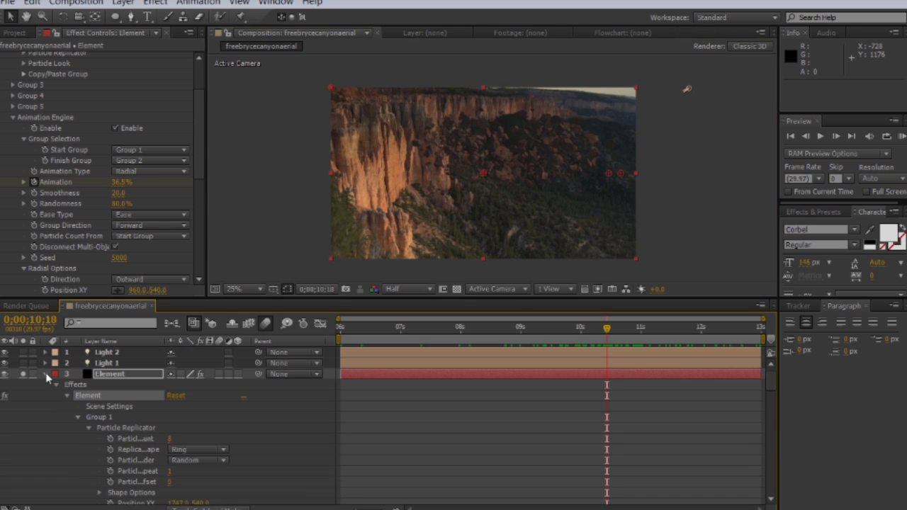
{"action": "left_click", "coordinate": [46, 375]}
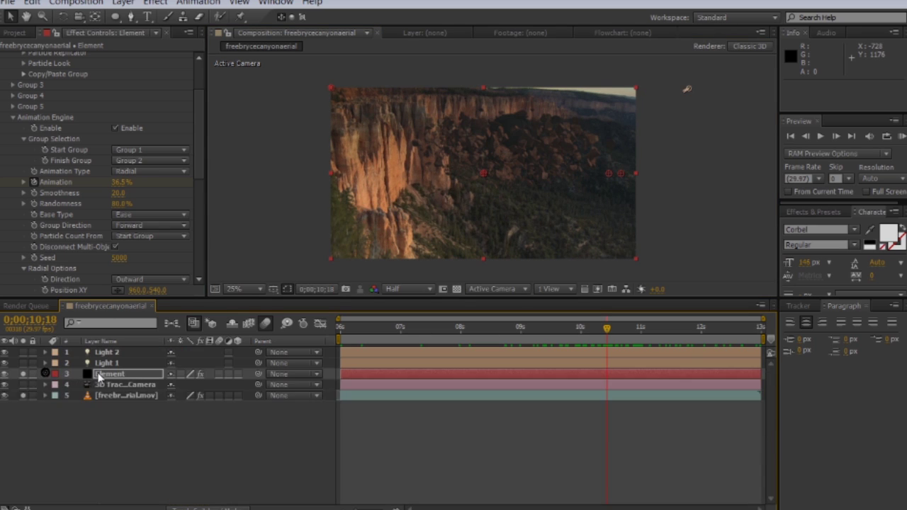
{"action": "left_click", "coordinate": [221, 374]}
{"action": "scroll", "coordinate": [506, 170], "scroll_direction": "up", "scroll_amount": 2}
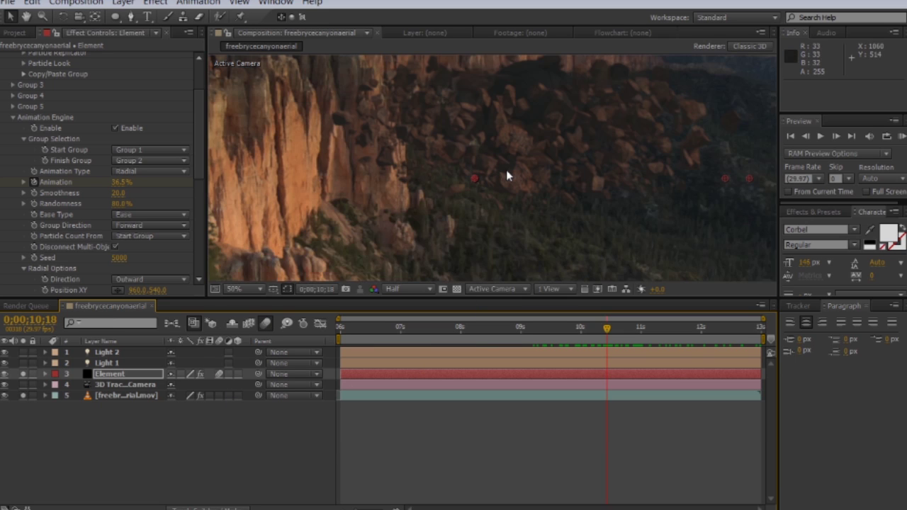
- Check the motion-blurred rocks around 0;00;11;16 and 0;00;11;04, and examine the opening frames of the shot
{"action": "left_click", "coordinate": [663, 332]}
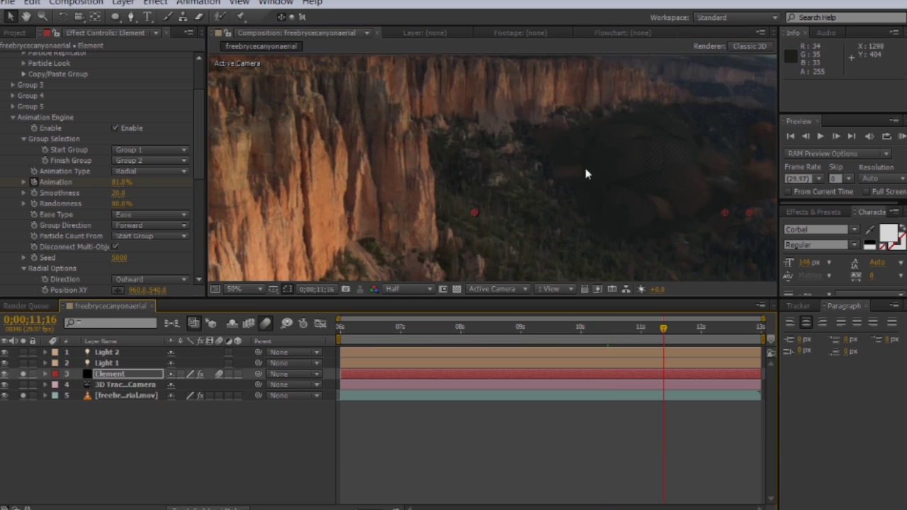
{"action": "left_click", "coordinate": [640, 327]}
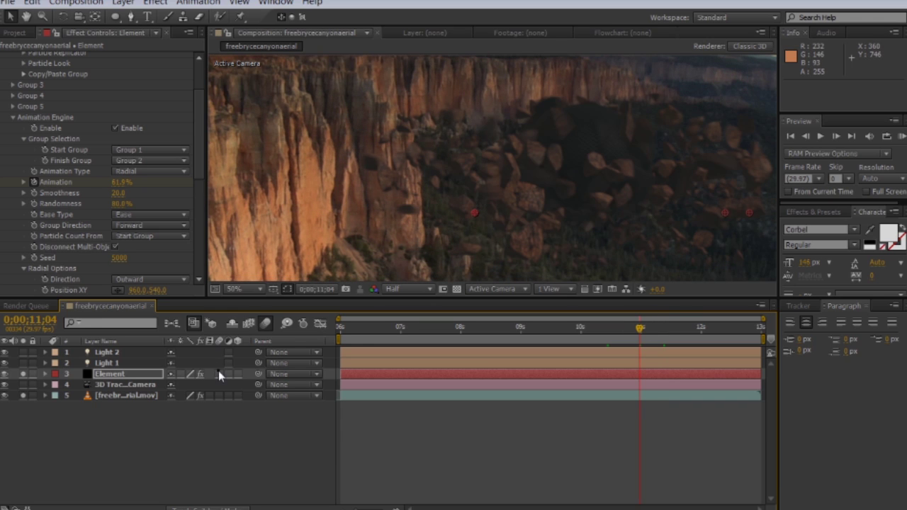
{"action": "left_click_drag", "start_coordinate": [590, 195], "coordinate": [541, 179]}
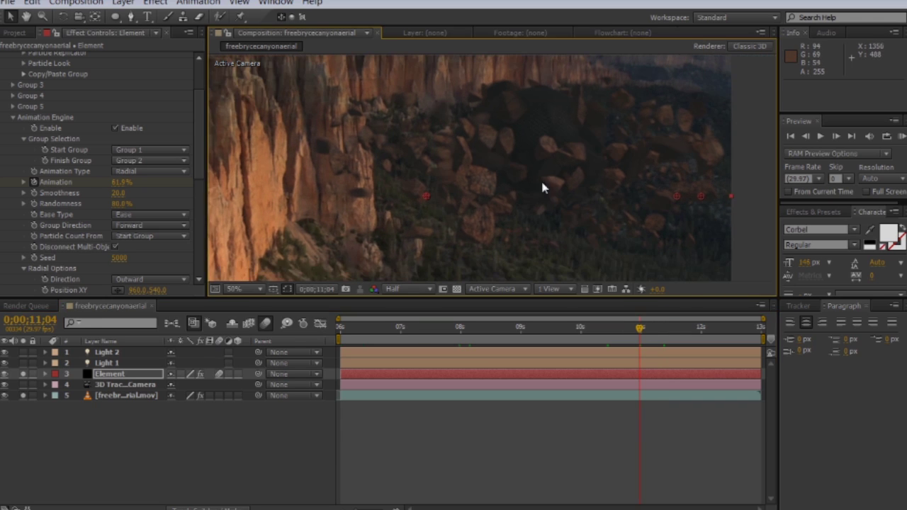
{"action": "scroll", "coordinate": [542, 182], "scroll_direction": "down", "scroll_amount": 2}
{"action": "left_click_drag", "start_coordinate": [557, 330], "coordinate": [361, 330]}
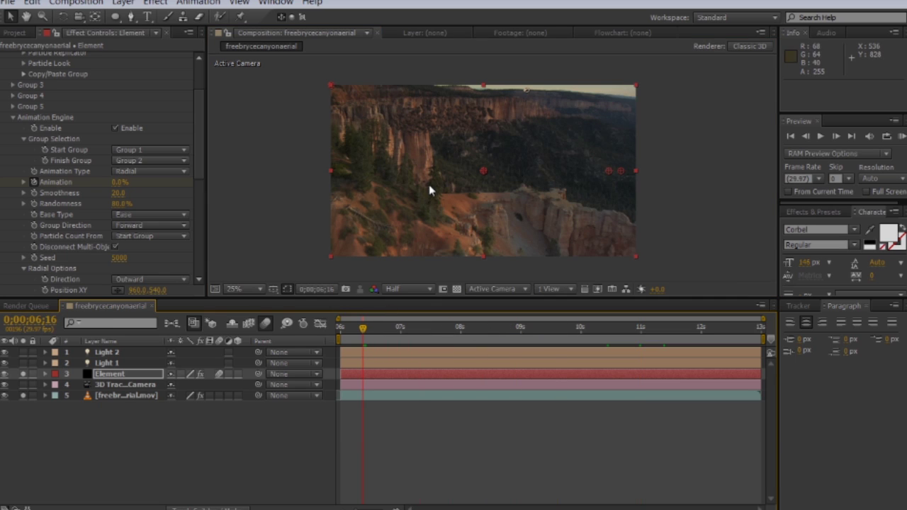
{"action": "scroll", "coordinate": [442, 145], "scroll_direction": "up", "scroll_amount": 2}
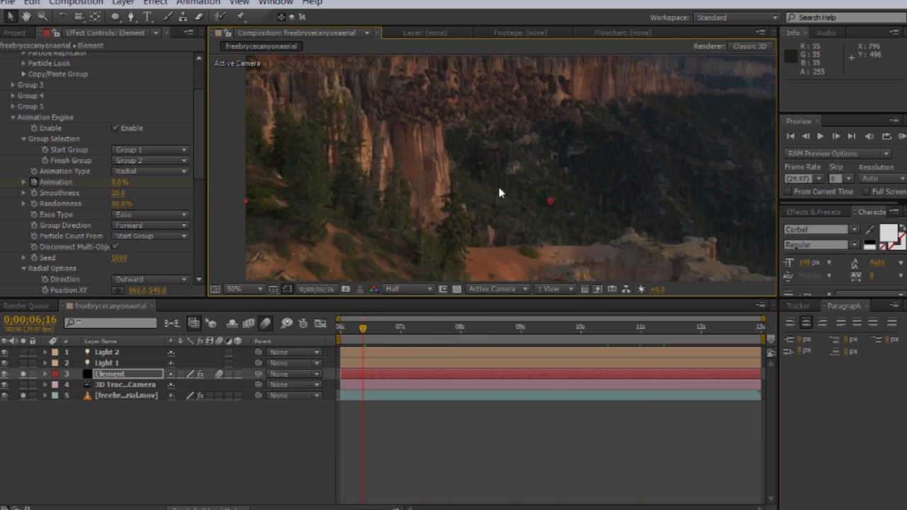
{"action": "left_click_drag", "start_coordinate": [369, 329], "coordinate": [341, 330]}
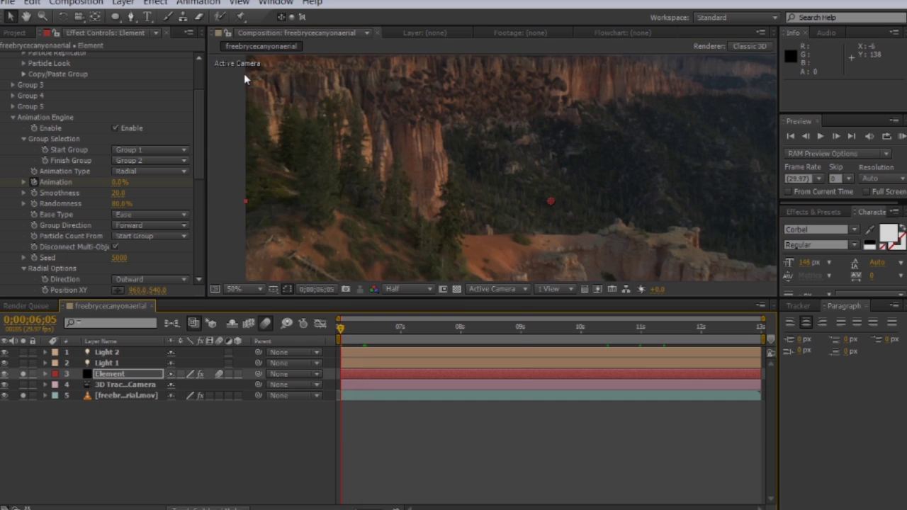
- Add a new adjustment layer above all the other layers in the canyon composition
{"action": "left_click", "coordinate": [127, 3]}
{"action": "mouse_move", "coordinate": [177, 17]}
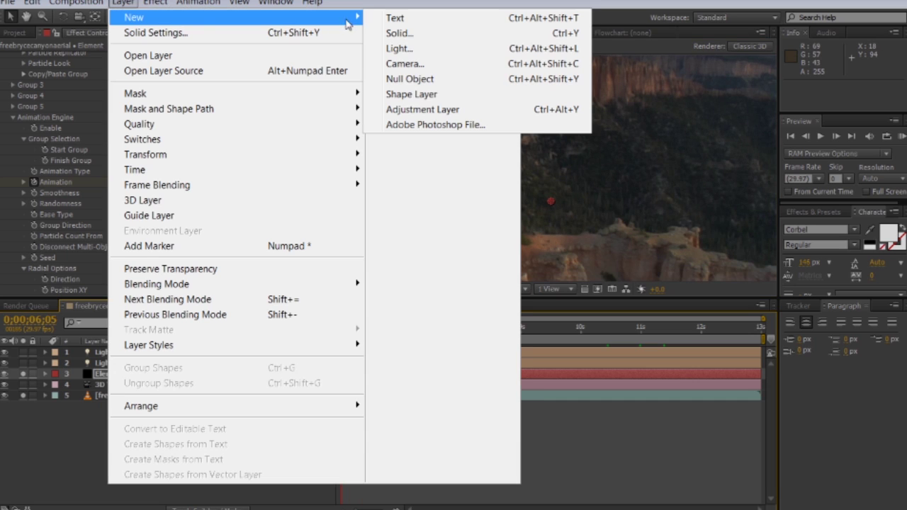
{"action": "left_click", "coordinate": [419, 110]}
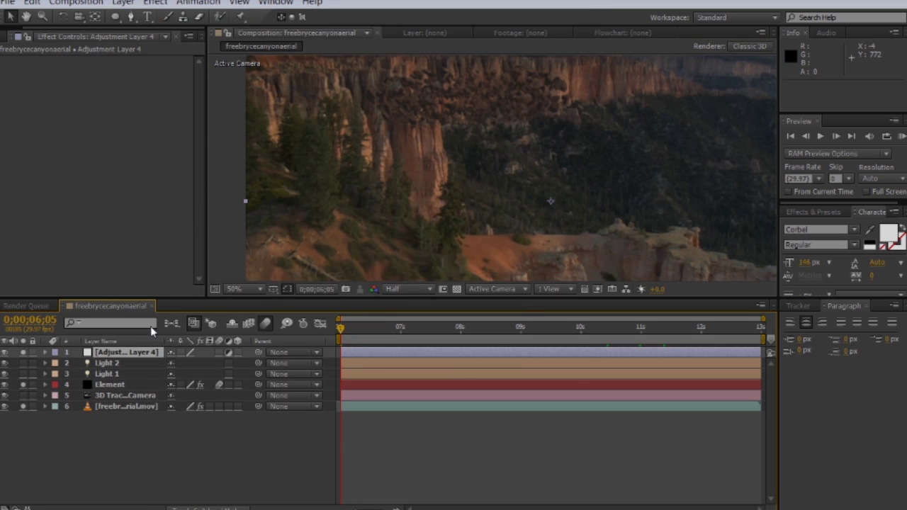
- Apply Curves to the adjustment layer and bend its RGB curve into a gentle S-shape for added contrast
{"action": "left_click", "coordinate": [155, 3]}
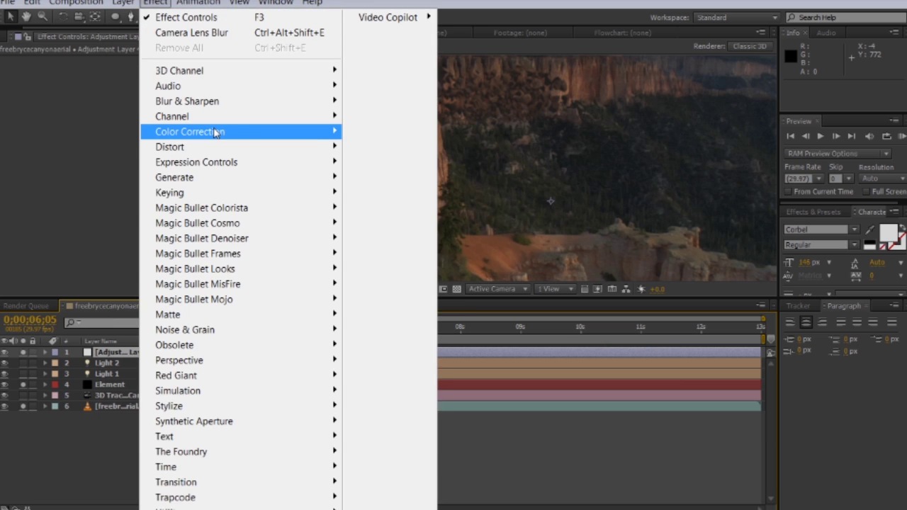
{"action": "mouse_move", "coordinate": [244, 133]}
{"action": "left_click", "coordinate": [378, 324]}
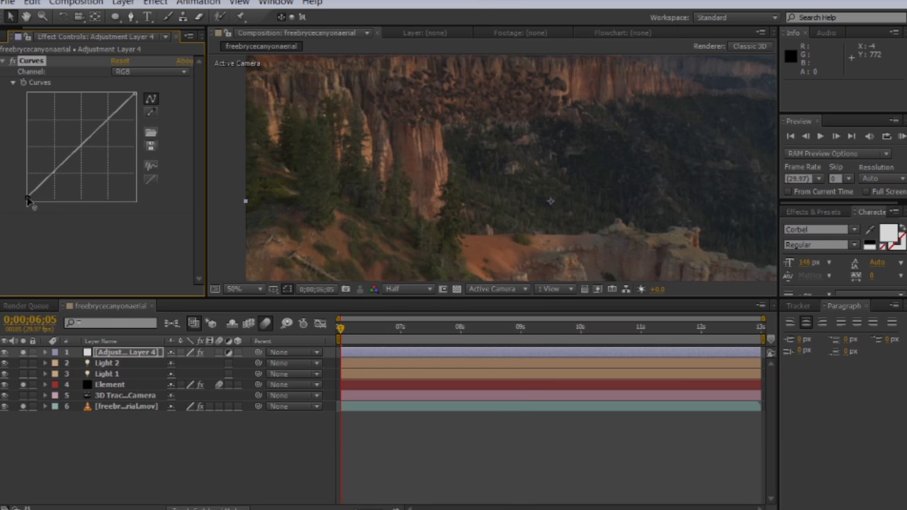
{"action": "left_click_drag", "start_coordinate": [61, 175], "coordinate": [55, 178]}
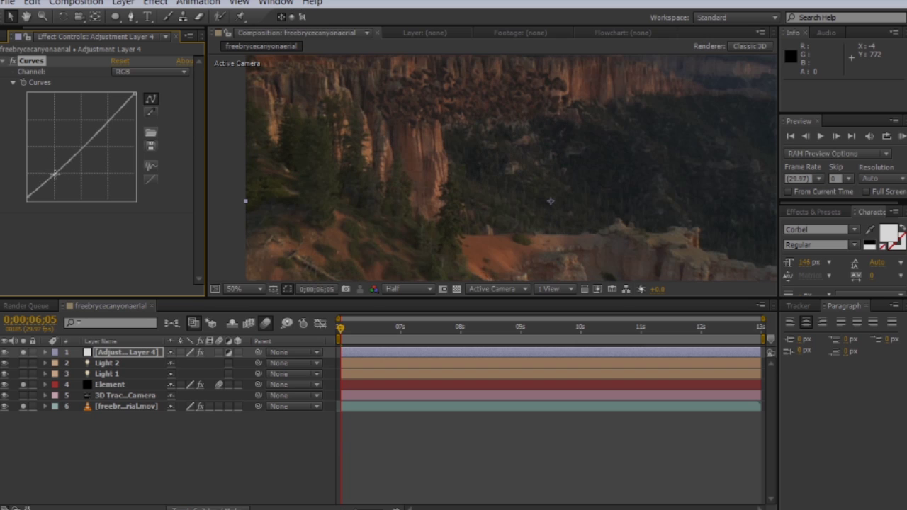
{"action": "left_click_drag", "start_coordinate": [104, 120], "coordinate": [105, 124]}
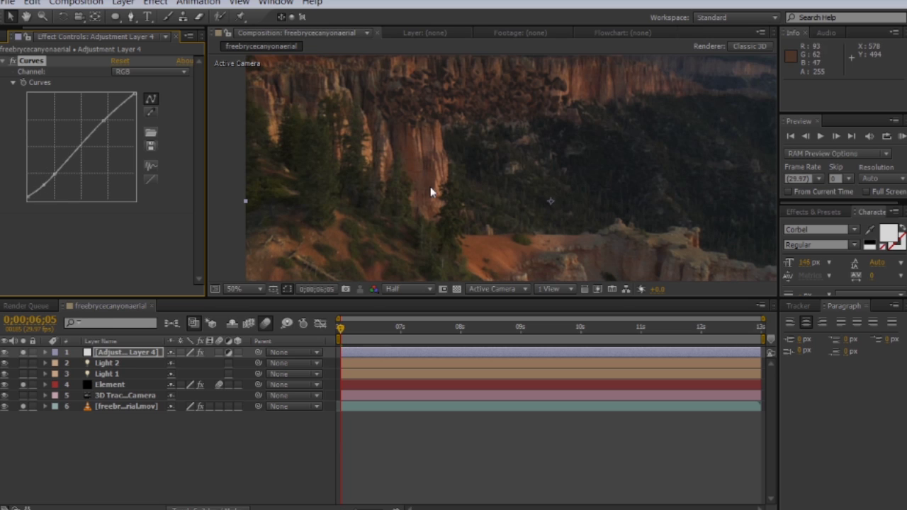
- Apply the Tint effect to the adjustment layer
{"action": "scroll", "coordinate": [430, 186], "scroll_direction": "down", "scroll_amount": 1}
{"action": "left_click_drag", "start_coordinate": [430, 187], "coordinate": [405, 152]}
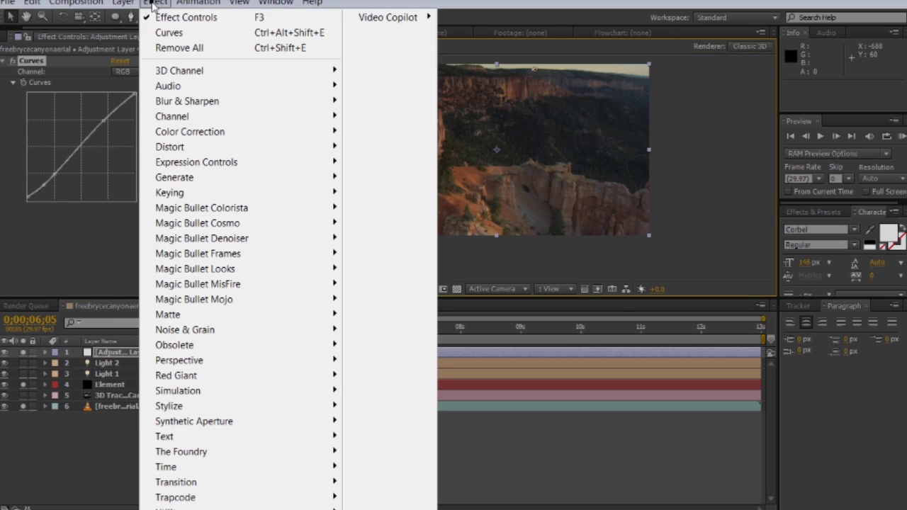
{"action": "left_click", "coordinate": [154, 2]}
{"action": "mouse_move", "coordinate": [233, 135]}
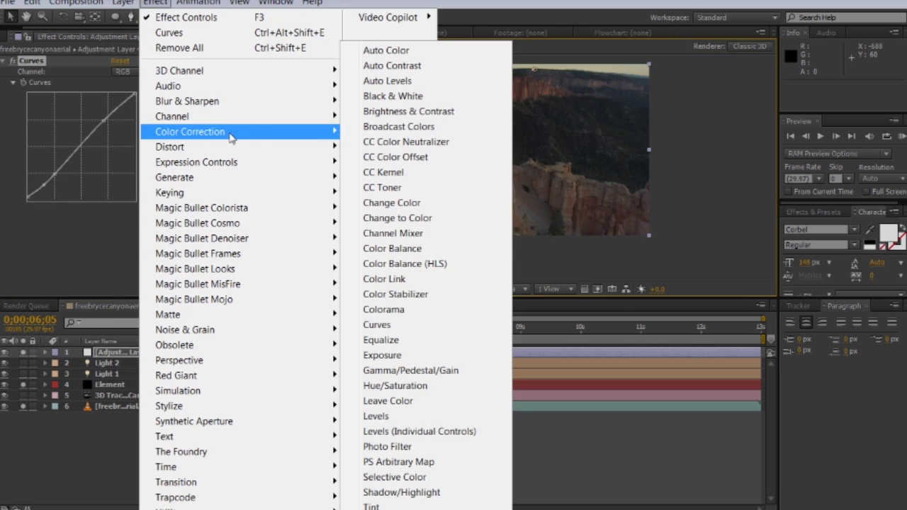
{"action": "left_click", "coordinate": [376, 506]}
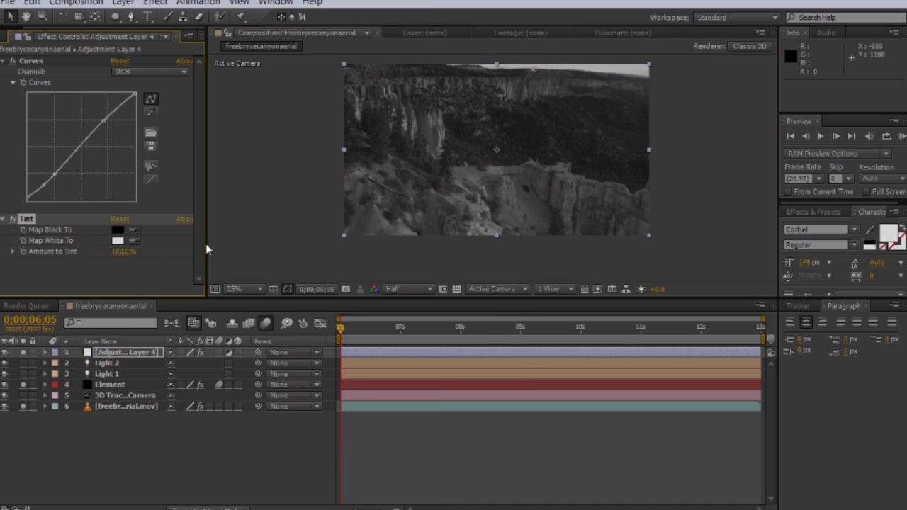
- Set the tint's Map Black To colour to dark blue and its Map White To colour to orange FFA54E
{"action": "left_click", "coordinate": [116, 231]}
{"action": "left_click_drag", "start_coordinate": [512, 351], "coordinate": [489, 365]}
{"action": "left_click", "coordinate": [611, 284]}
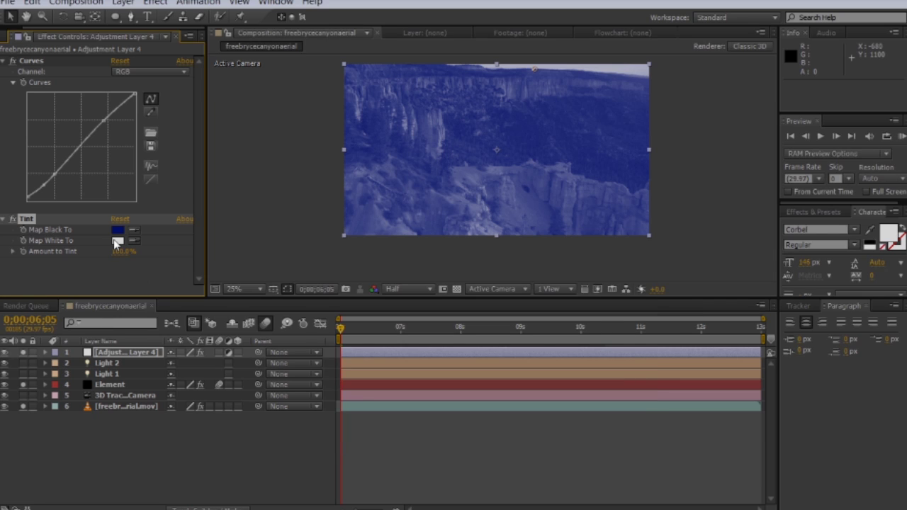
{"action": "left_click", "coordinate": [118, 241]}
{"action": "left_click_drag", "start_coordinate": [511, 414], "coordinate": [511, 435]}
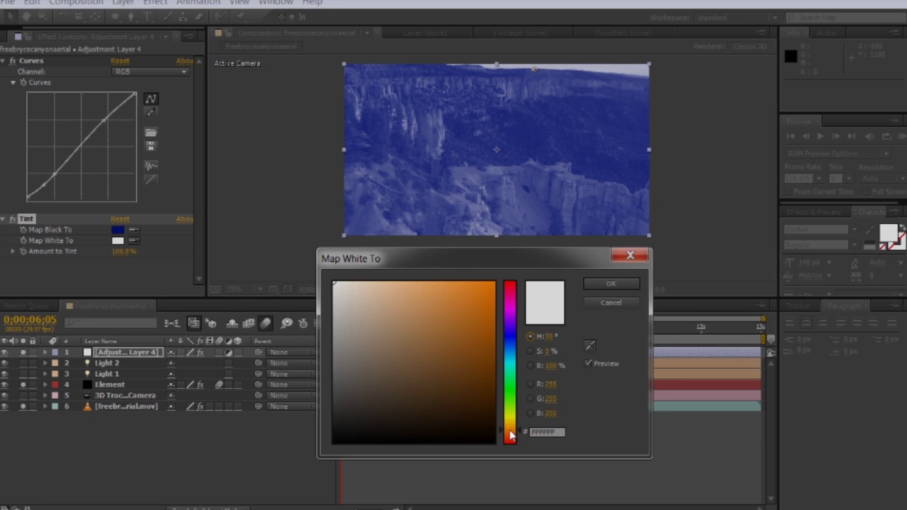
{"action": "left_click", "coordinate": [447, 287]}
{"action": "left_click_drag", "start_coordinate": [460, 290], "coordinate": [445, 281]}
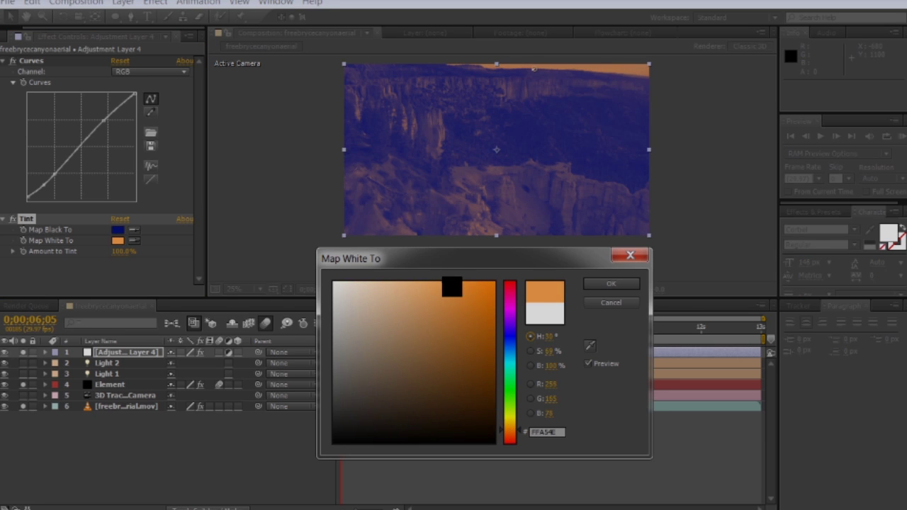
{"action": "left_click", "coordinate": [608, 286]}
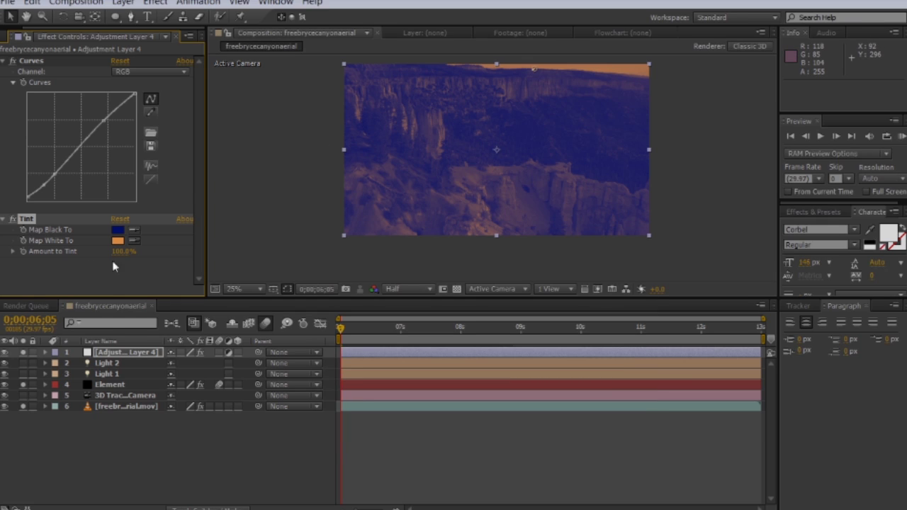
- Set Amount to Tint to 25% and brighten the Map Black To colour to blue 23329C
{"action": "left_click_drag", "start_coordinate": [105, 252], "coordinate": [72, 257]}
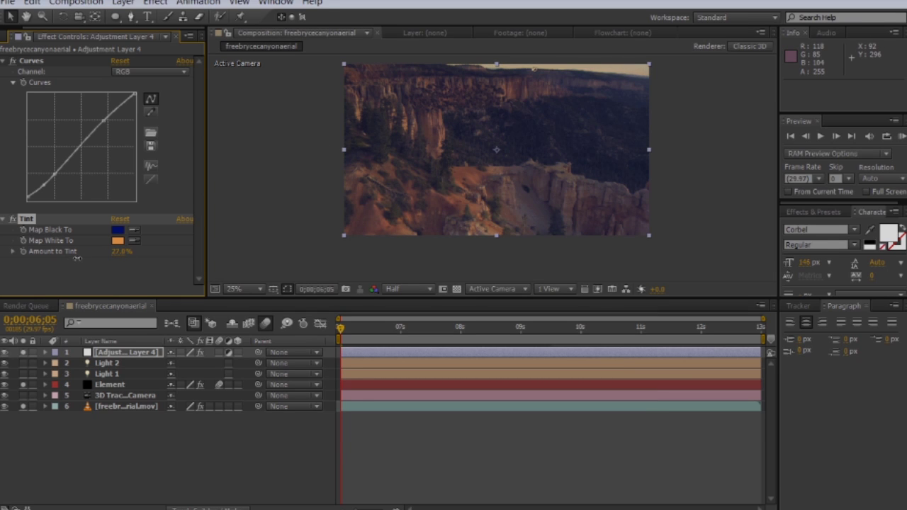
{"action": "scroll", "coordinate": [458, 163], "scroll_direction": "up", "scroll_amount": 2}
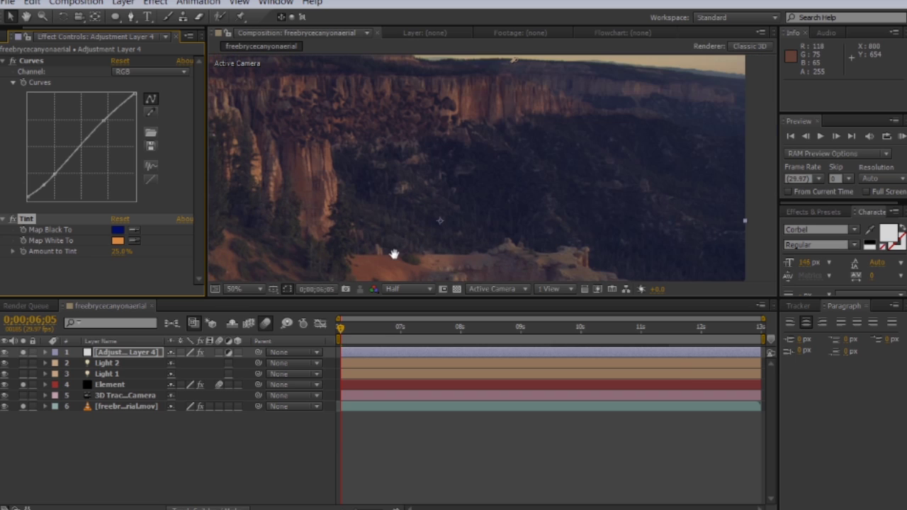
{"action": "left_click", "coordinate": [118, 230]}
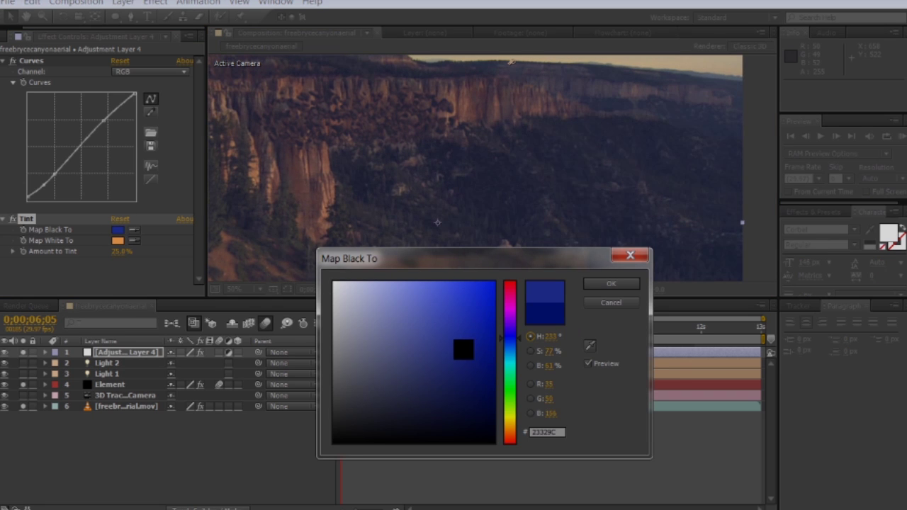
{"action": "left_click", "coordinate": [606, 284]}
- Change the tint's Map White To colour to a slightly paler orange
{"action": "scroll", "coordinate": [433, 256], "scroll_direction": "down", "scroll_amount": 2}
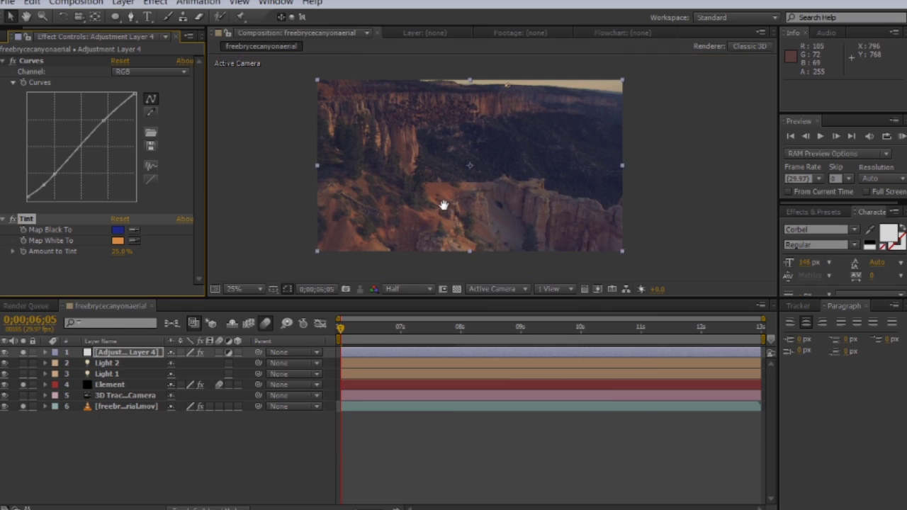
{"action": "left_click", "coordinate": [118, 242]}
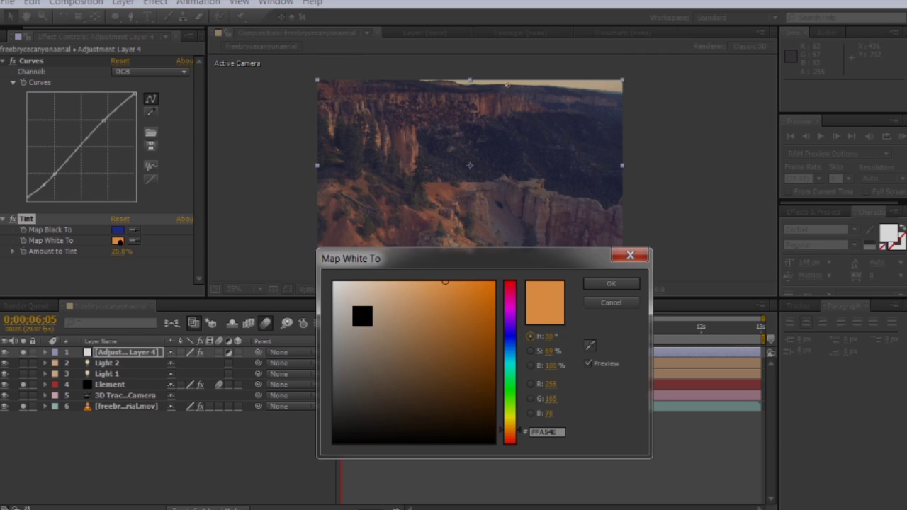
{"action": "left_click", "coordinate": [611, 284]}
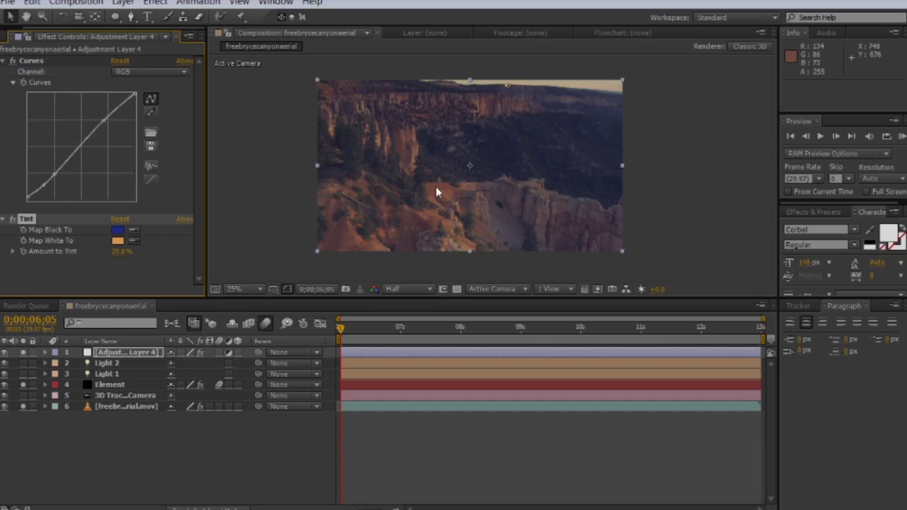
- Collapse the Element layer's effects and check the graded shot at about 0;00;08;13 and 0;00;12;11
{"action": "left_click_drag", "start_coordinate": [415, 328], "coordinate": [476, 327]}
{"action": "left_click", "coordinate": [112, 384]}
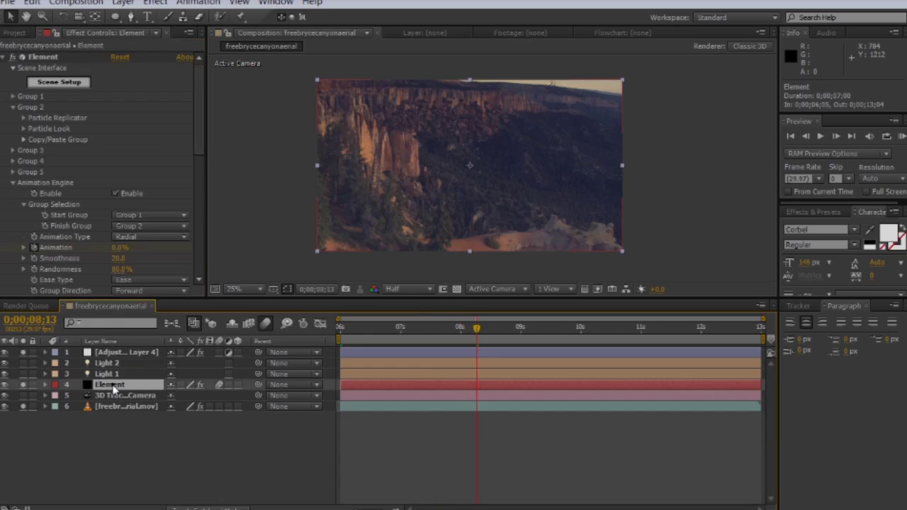
{"action": "left_click", "coordinate": [12, 57]}
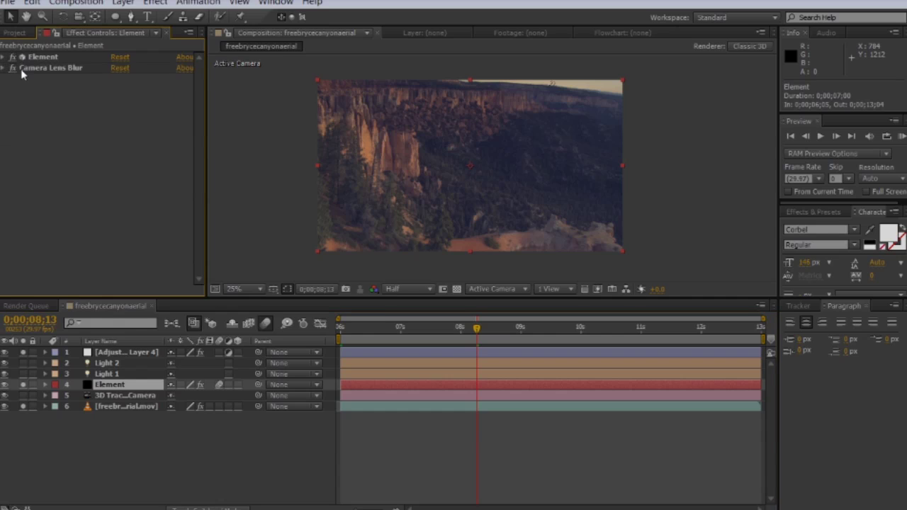
{"action": "left_click", "coordinate": [24, 67]}
{"action": "left_click_drag", "start_coordinate": [659, 332], "coordinate": [713, 329]}
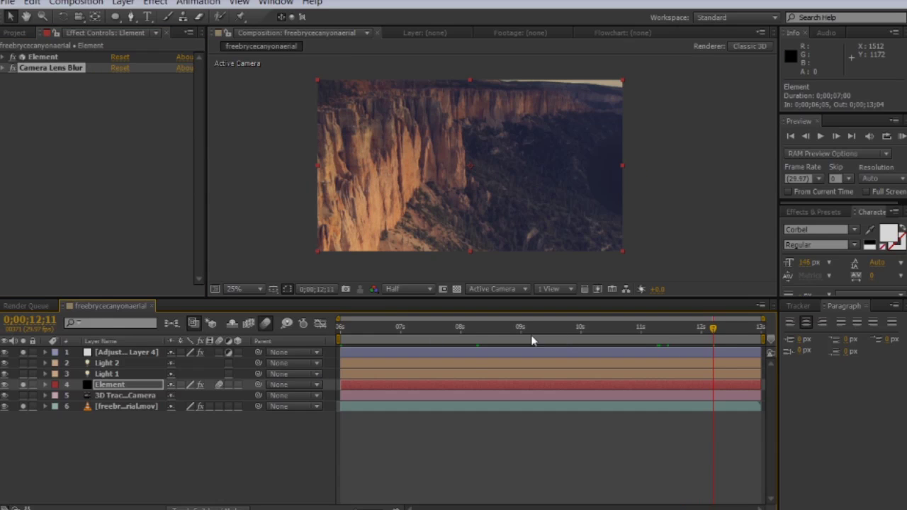
- Create a black 1920 x 1080 solid on top with a full-frame elliptical mask set to Subtract
{"action": "key", "text": "Home"}
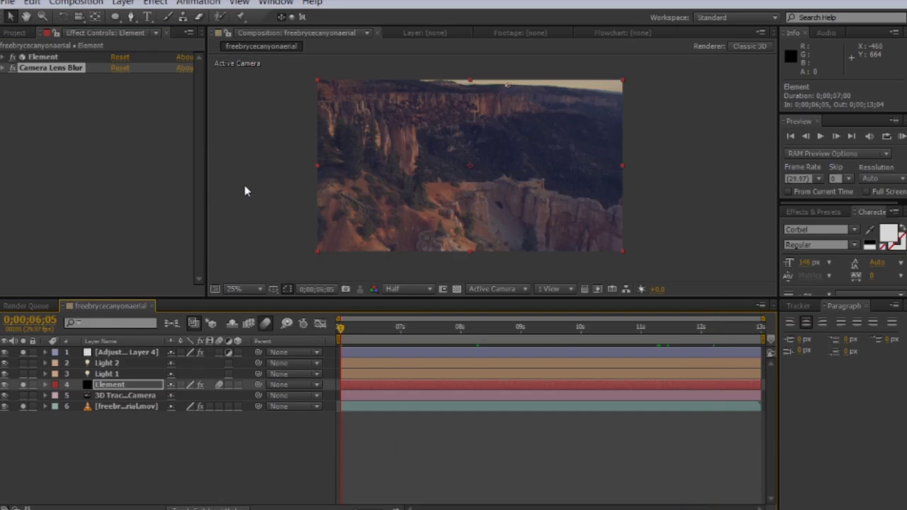
{"action": "key", "text": "ctrl+y"}
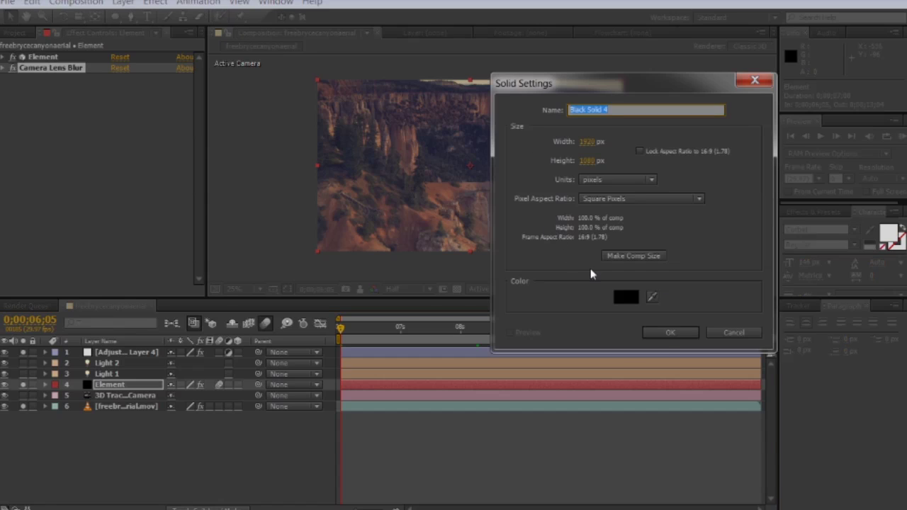
{"action": "left_click", "coordinate": [665, 337]}
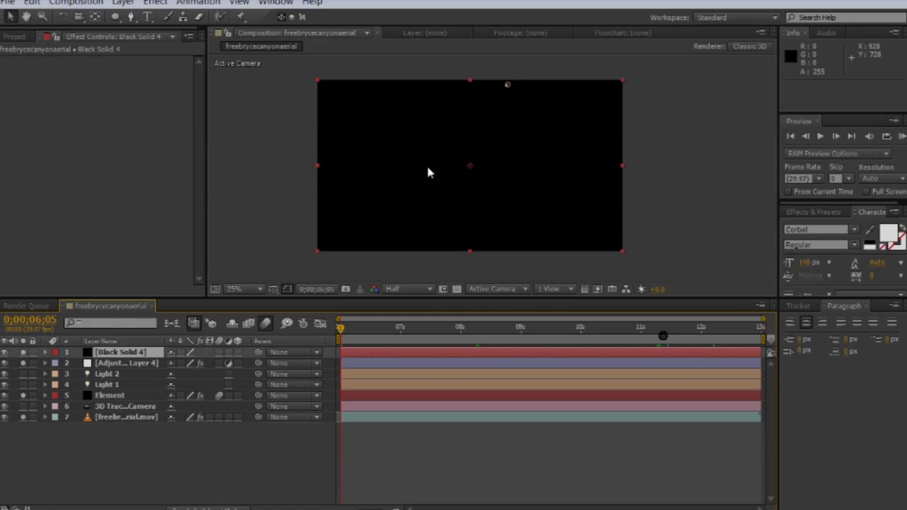
{"action": "double_click", "coordinate": [116, 17]}
{"action": "left_click", "coordinate": [185, 375]}
{"action": "left_click", "coordinate": [208, 419]}
- Set the elliptical mask's feather to 790 pixels and its expansion to 440 pixels for a soft vignette
{"action": "key", "text": "m"}
{"action": "key", "text": "m"}
{"action": "left_click_drag", "start_coordinate": [190, 384], "coordinate": [269, 382]}
{"action": "mouse_move", "coordinate": [181, 406]}
{"action": "left_mouse_down"}
{"action": "mouse_move", "coordinate": [212, 403]}
{"action": "mouse_move", "coordinate": [201, 385]}
{"action": "left_mouse_up"}
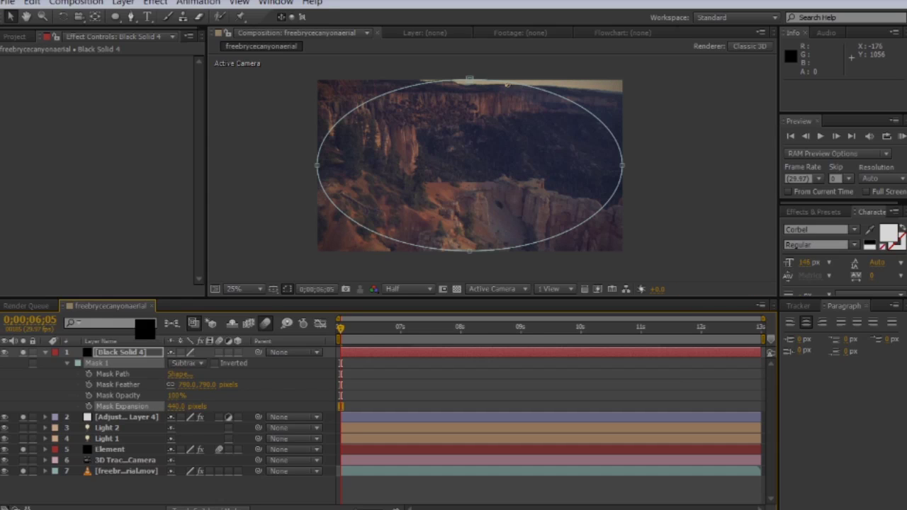
- Set the vignette solid's blending mode to Classic Color Burn, lower its opacity to 70% and deselect it
{"action": "key", "text": "F4"}
{"action": "left_click", "coordinate": [194, 351]}
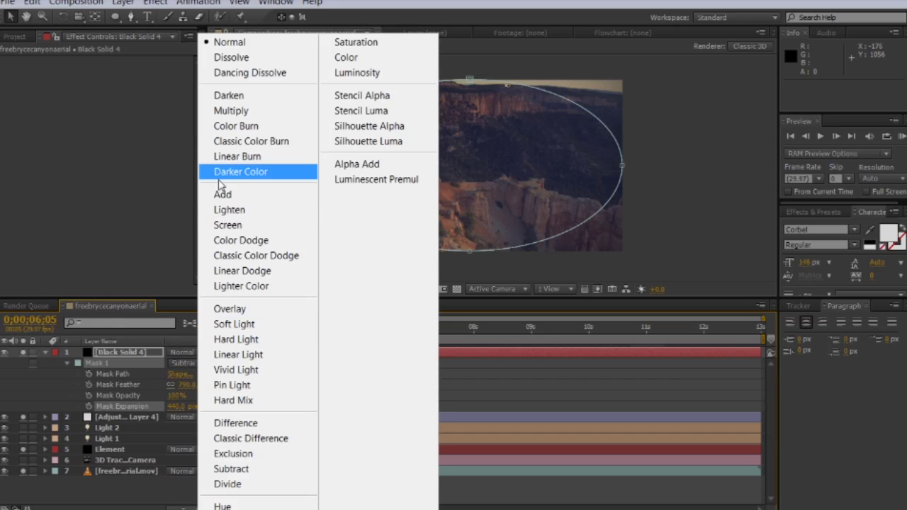
{"action": "left_click", "coordinate": [234, 142]}
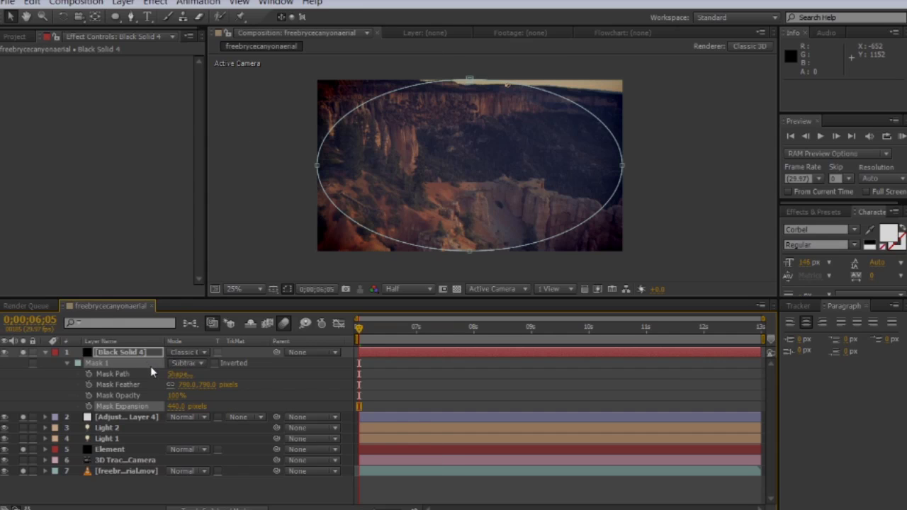
{"action": "key", "text": "t"}
{"action": "left_click_drag", "start_coordinate": [176, 366], "coordinate": [164, 363]}
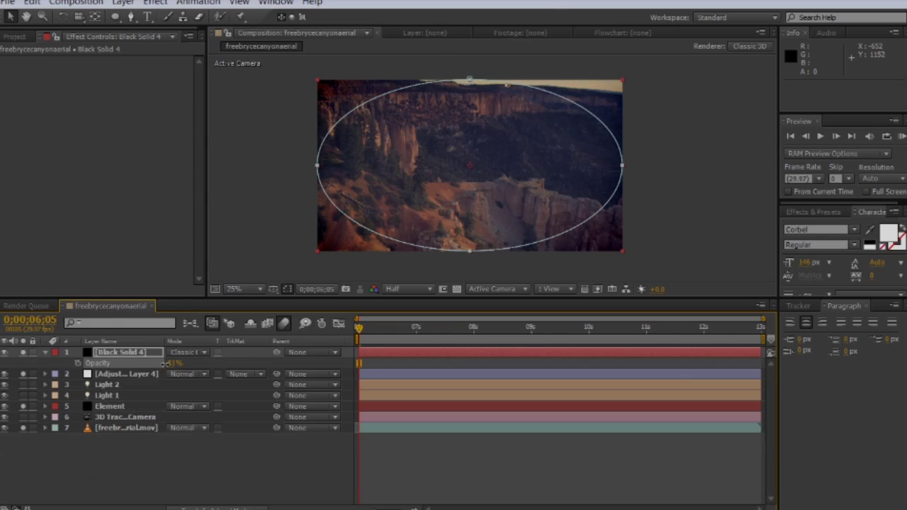
{"action": "left_click", "coordinate": [241, 468]}
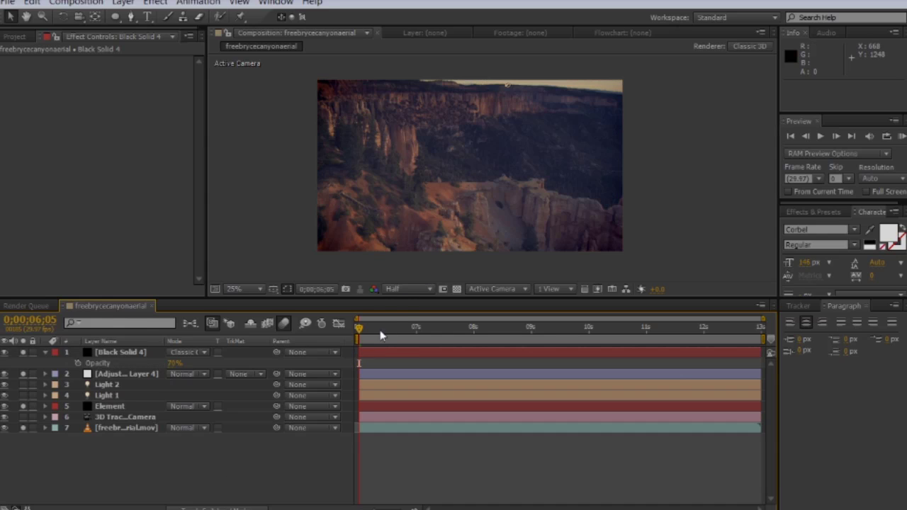
- Review the graded shot at 0;00;08;00, 0;00;09;08, 0;00;10;06 and 0;00;11;11, collapsing the vignette layer's properties
{"action": "left_click_drag", "start_coordinate": [373, 329], "coordinate": [465, 329]}
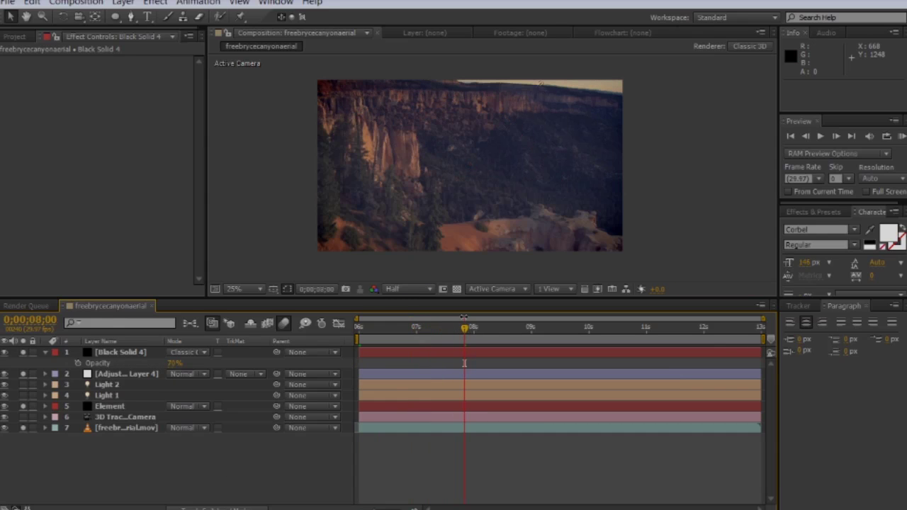
{"action": "left_click_drag", "start_coordinate": [525, 329], "coordinate": [537, 329]}
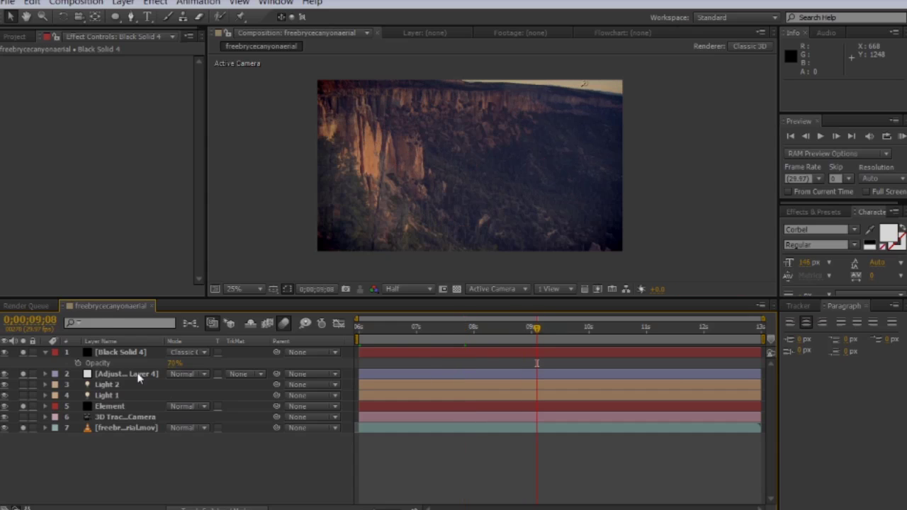
{"action": "left_click", "coordinate": [46, 352]}
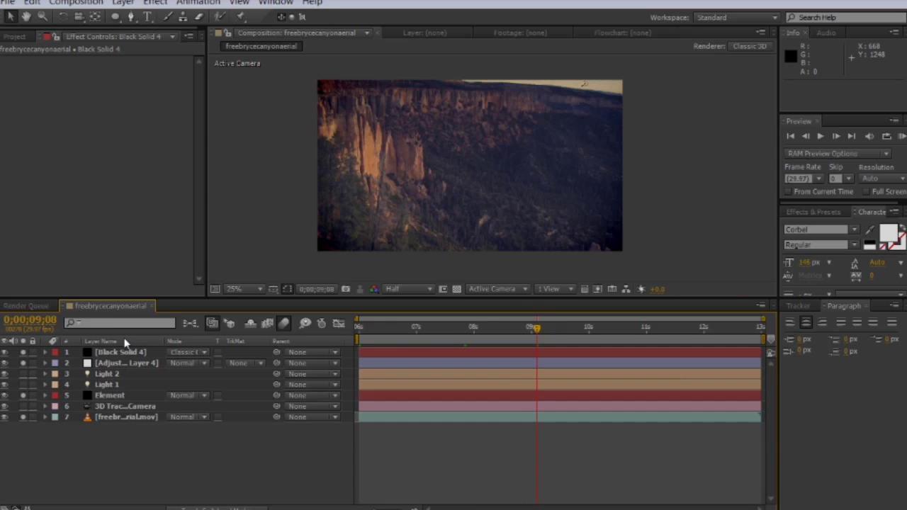
{"action": "left_click_drag", "start_coordinate": [572, 330], "coordinate": [591, 329]}
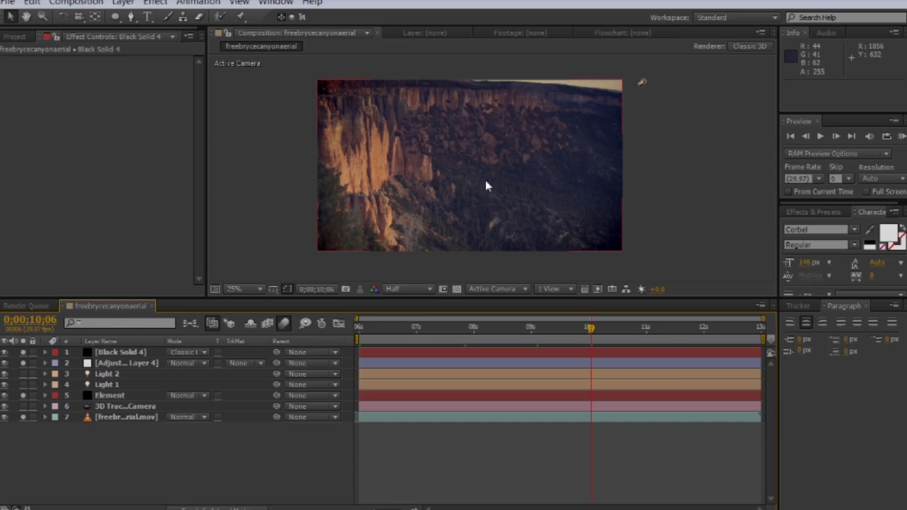
{"action": "left_click", "coordinate": [659, 332]}
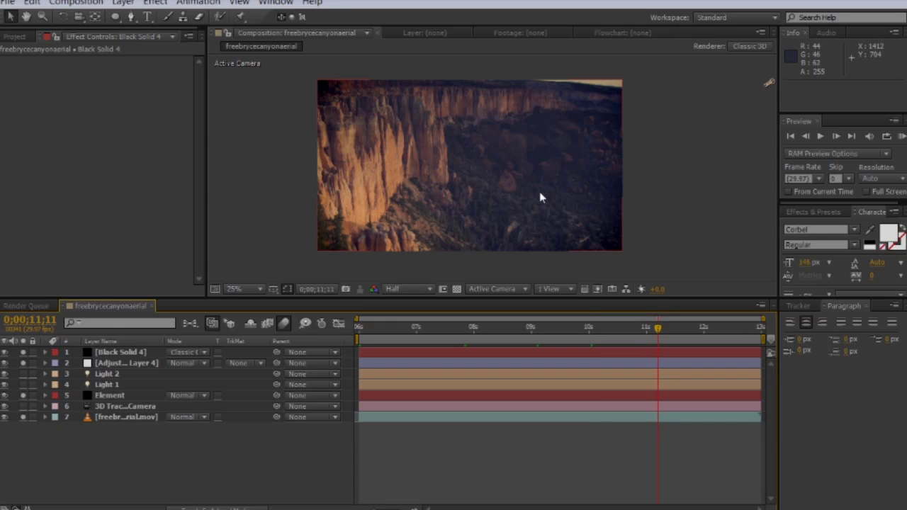
- Review the graded shot at 0;00;12;04, 0;00;06;05 and 0;00;09;02
{"action": "left_click", "coordinate": [703, 329]}
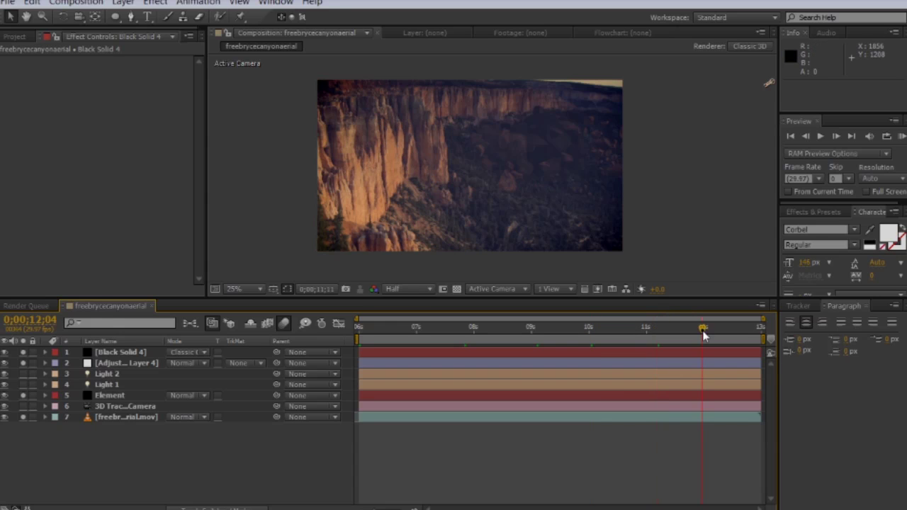
{"action": "left_click", "coordinate": [537, 328]}
{"action": "left_click_drag", "start_coordinate": [490, 327], "coordinate": [353, 331]}
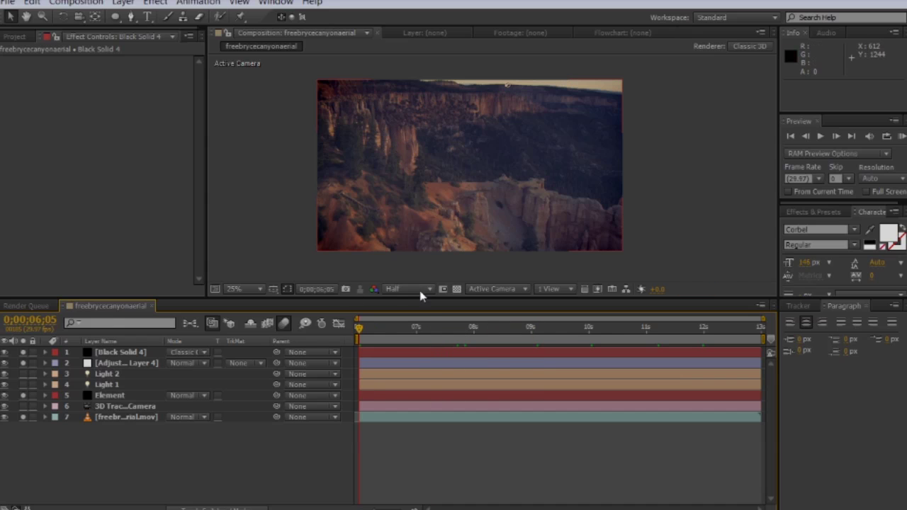
{"action": "left_click_drag", "start_coordinate": [467, 330], "coordinate": [526, 328]}
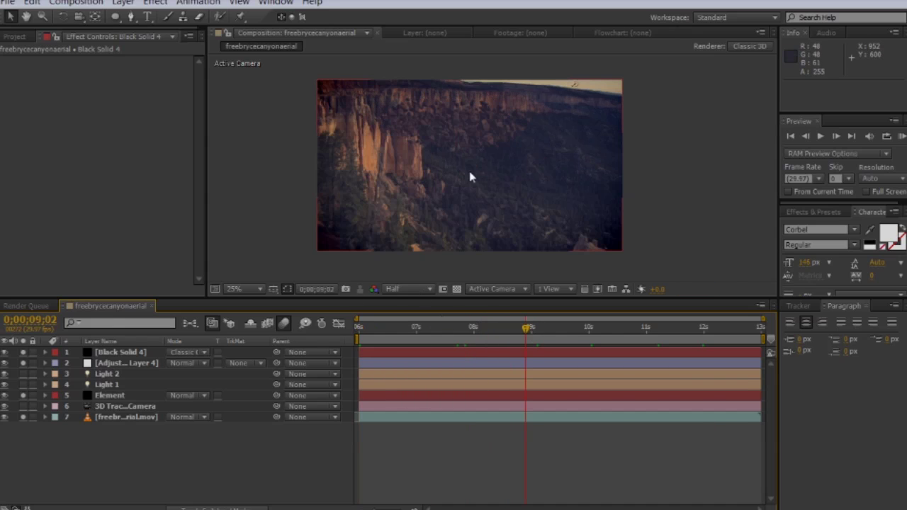
{"action": "left_click_drag", "start_coordinate": [484, 167], "coordinate": [419, 135]}
- Examine the rocks' blend and grade at 0;00;10;15 in a maximized composition view at 50%, then restore the layout at 25%
{"action": "left_click", "coordinate": [608, 329]}
{"action": "left_click_drag", "start_coordinate": [533, 213], "coordinate": [523, 178]}
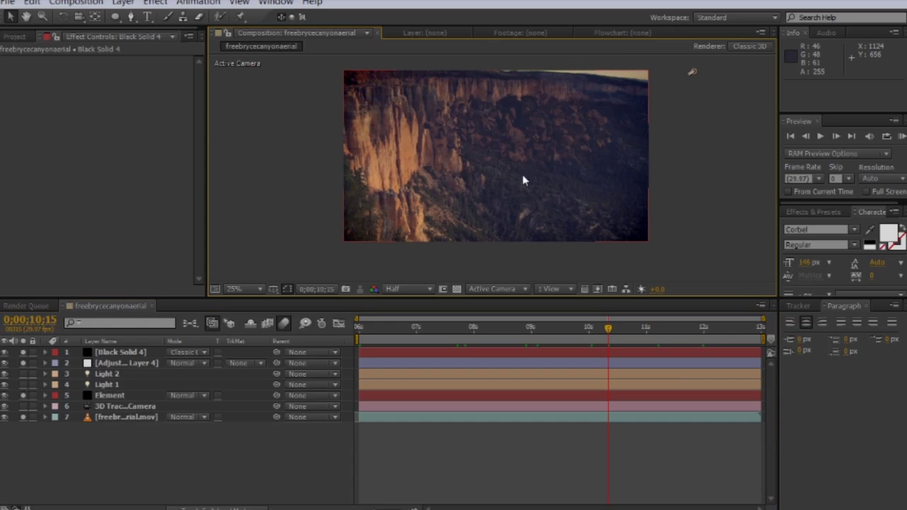
{"action": "key", "text": "grave"}
{"action": "key", "text": "period"}
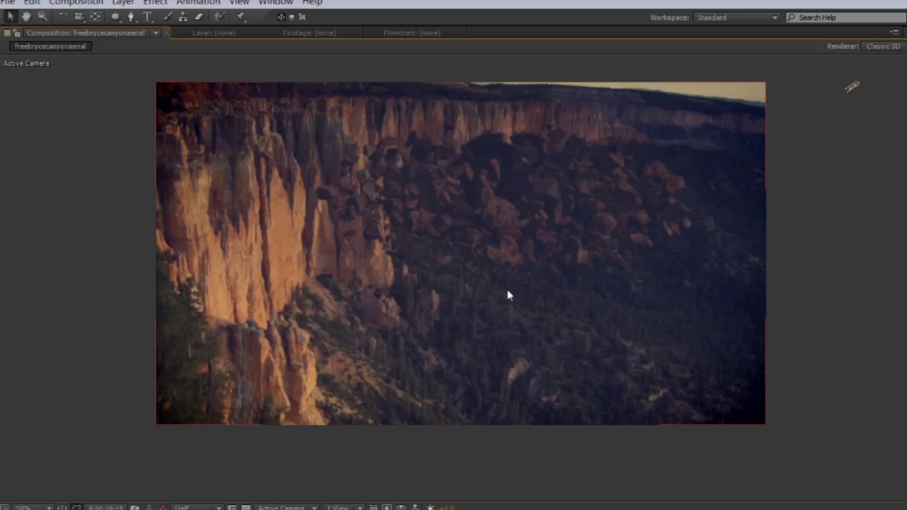
{"action": "left_click_drag", "start_coordinate": [494, 287], "coordinate": [479, 296]}
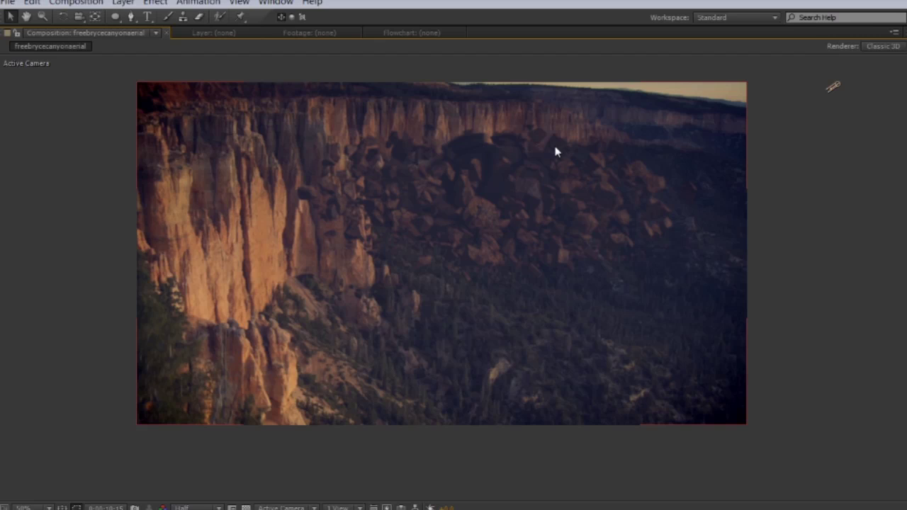
{"action": "left_click_drag", "start_coordinate": [458, 222], "coordinate": [475, 211]}
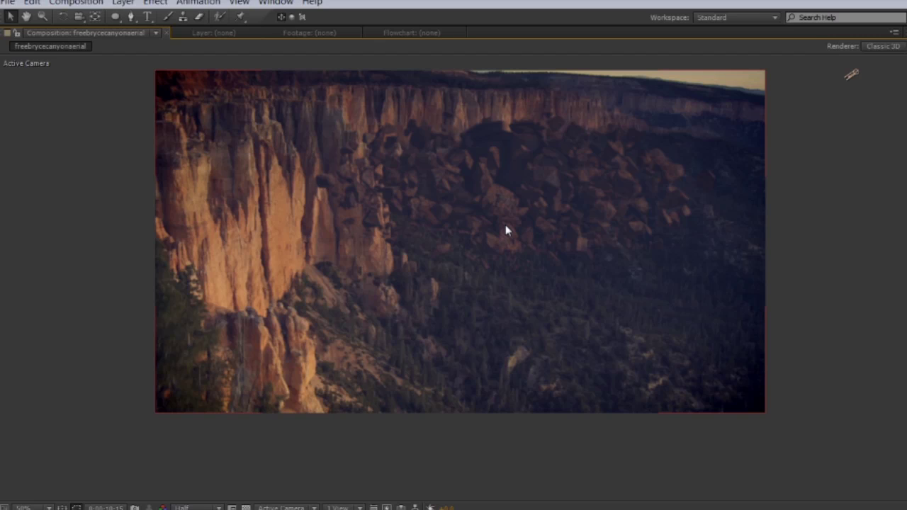
{"action": "key", "text": "grave"}
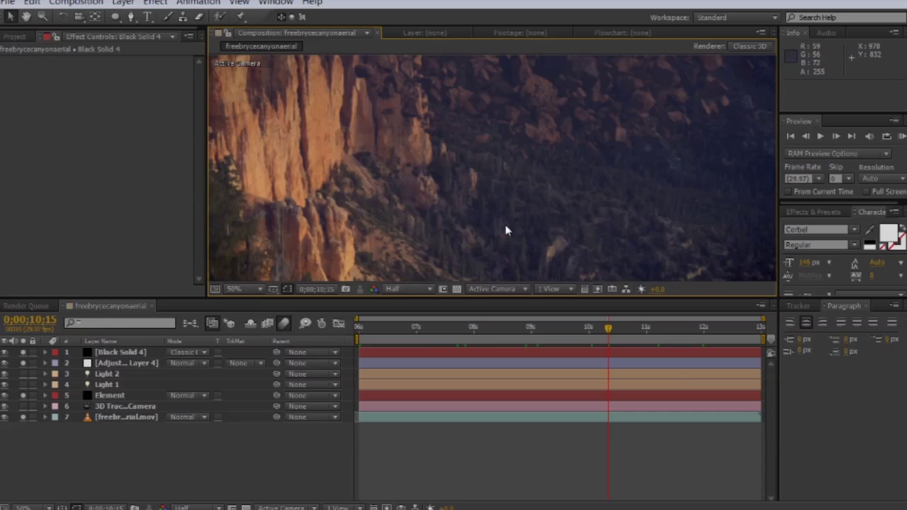
{"action": "scroll", "coordinate": [500, 224], "scroll_direction": "down", "scroll_amount": 2}
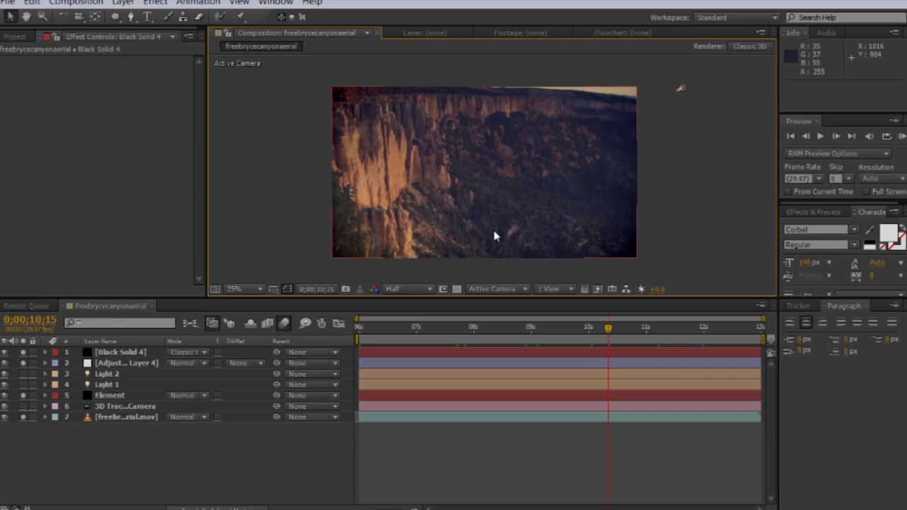